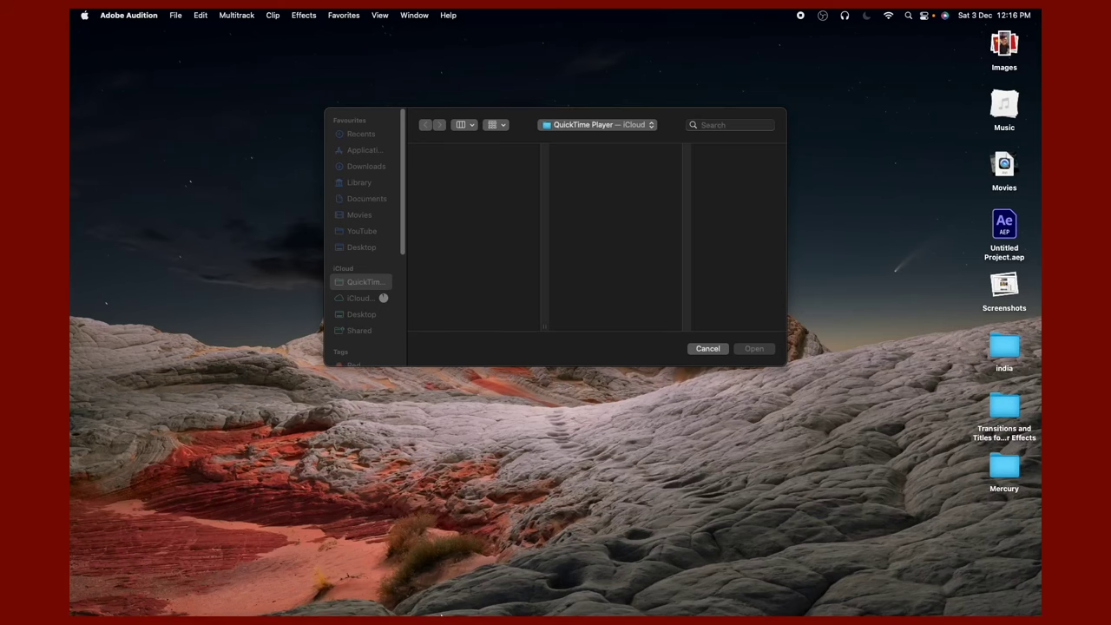
Bring up After Effects, then open India Map animation.mp4 from the Desktop folder in Finder.
mouse_move(432, 611)
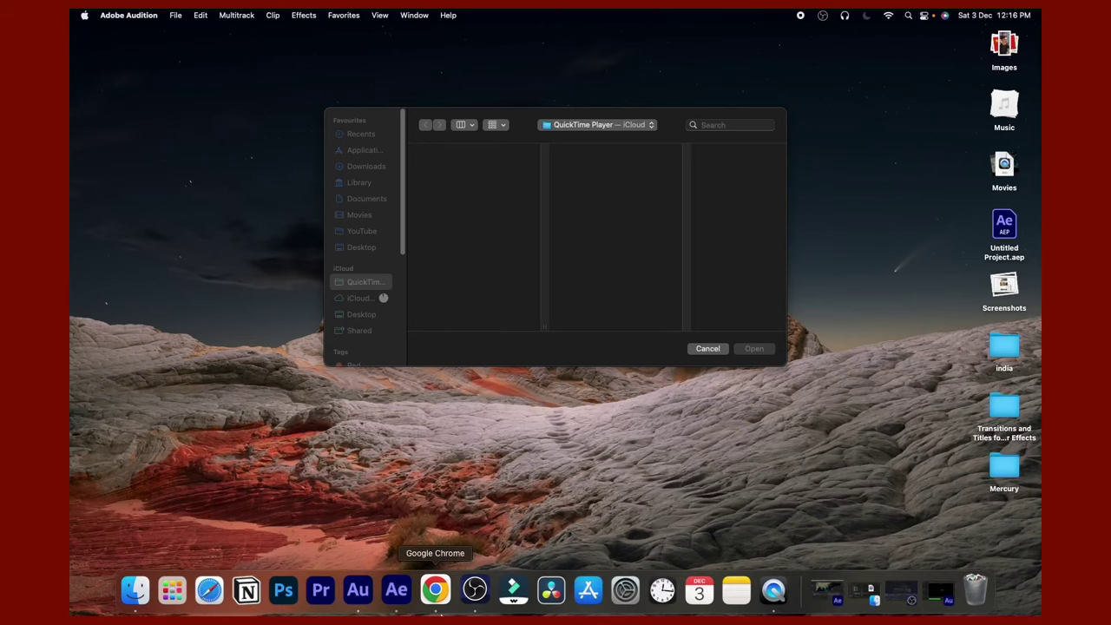
click(847, 613)
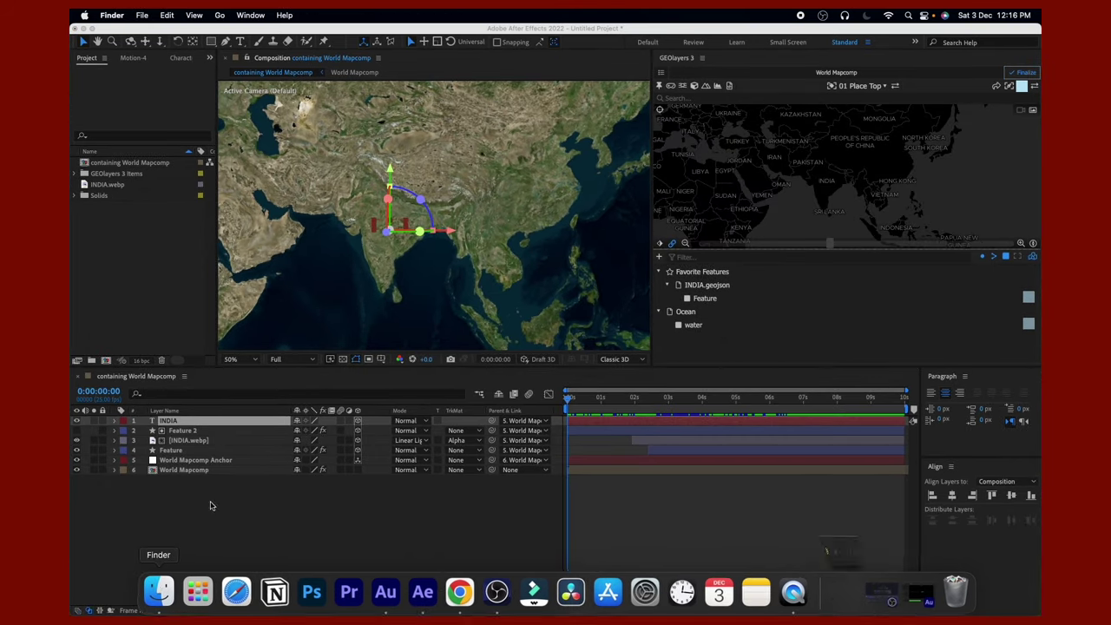
click(159, 587)
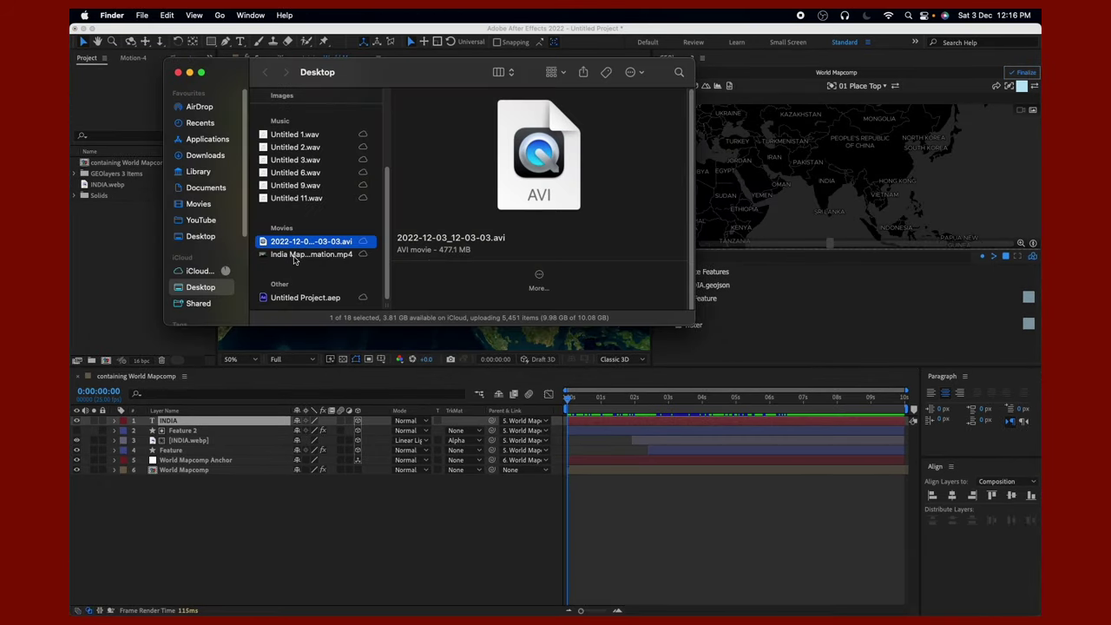
double_click(294, 255)
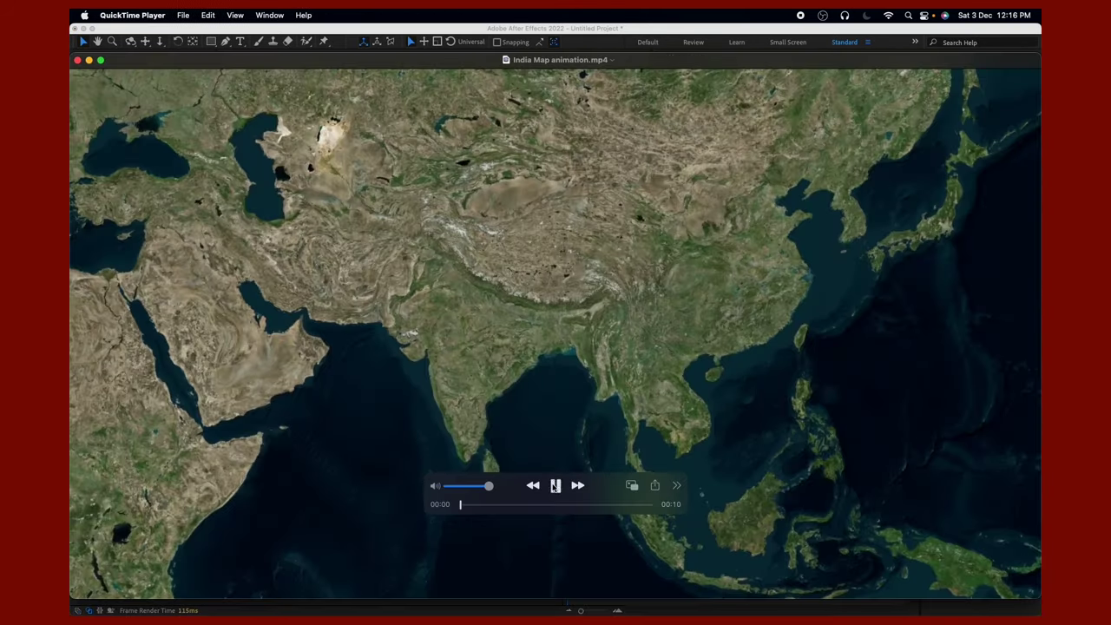
Play India Map animation.mp4 in QuickTime Player to preview the satellite zoom onto India.
click(555, 486)
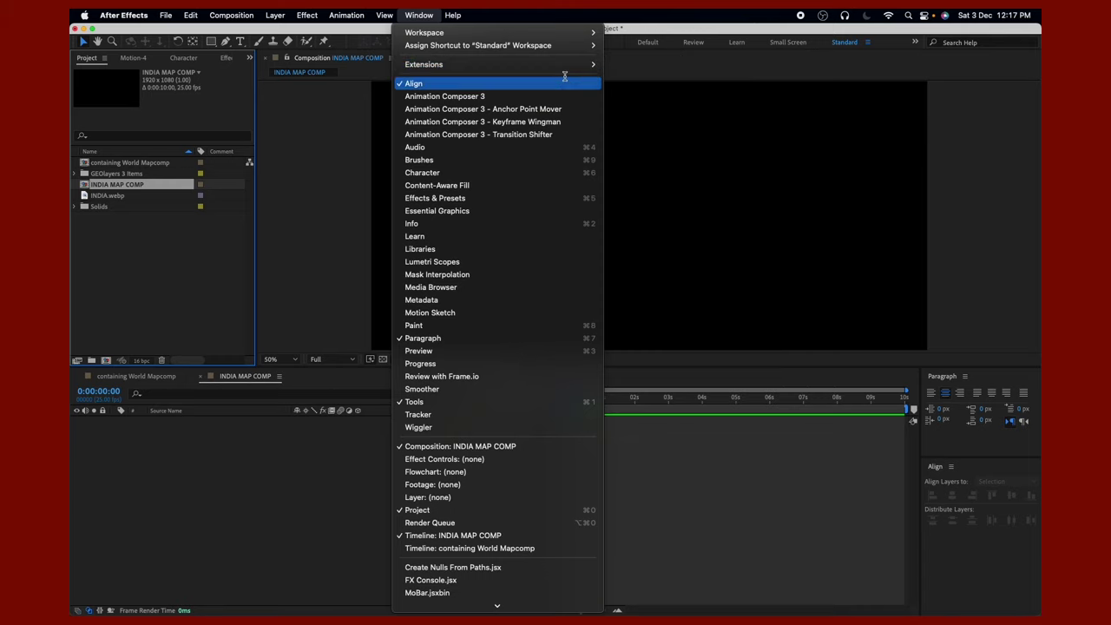
Open GEOlayers 3 and start a new project, choosing Don't Save for the old one.
click(673, 64)
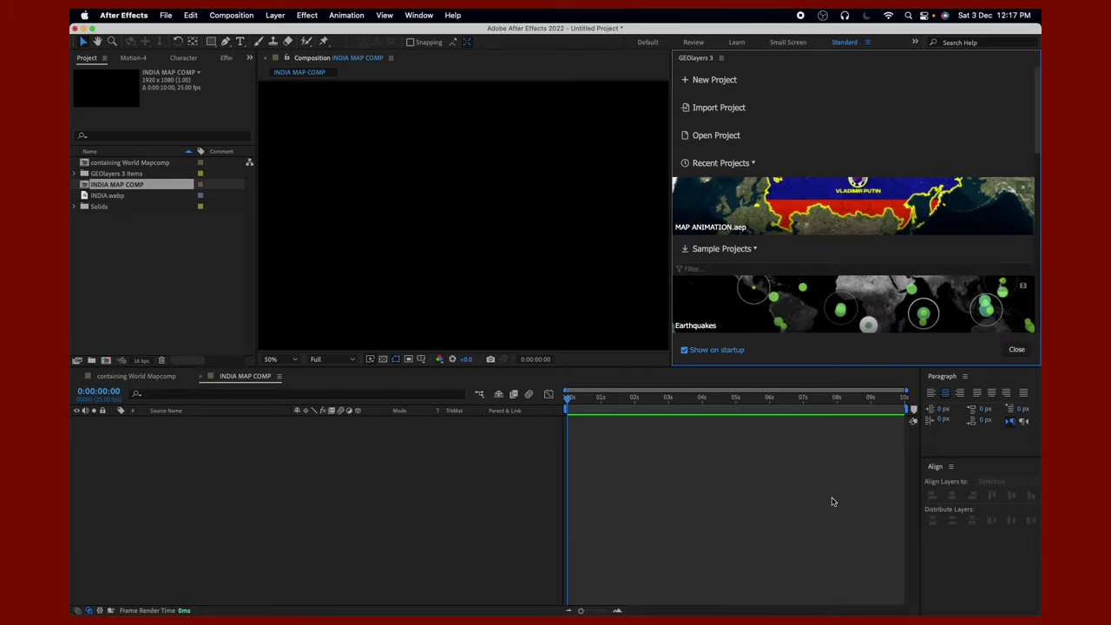
click(708, 81)
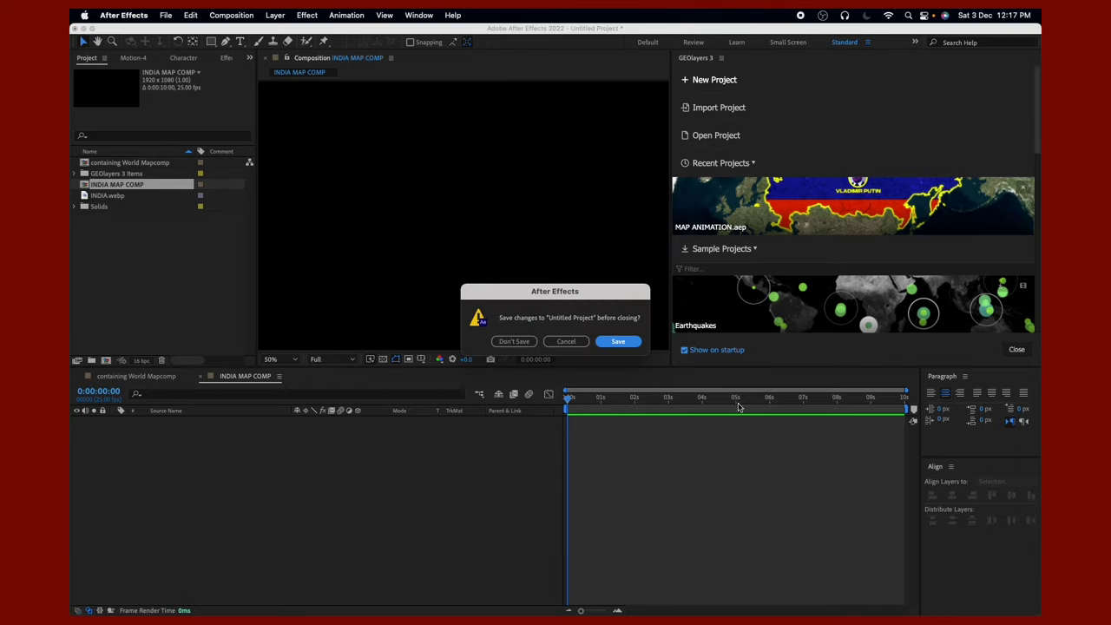
click(513, 341)
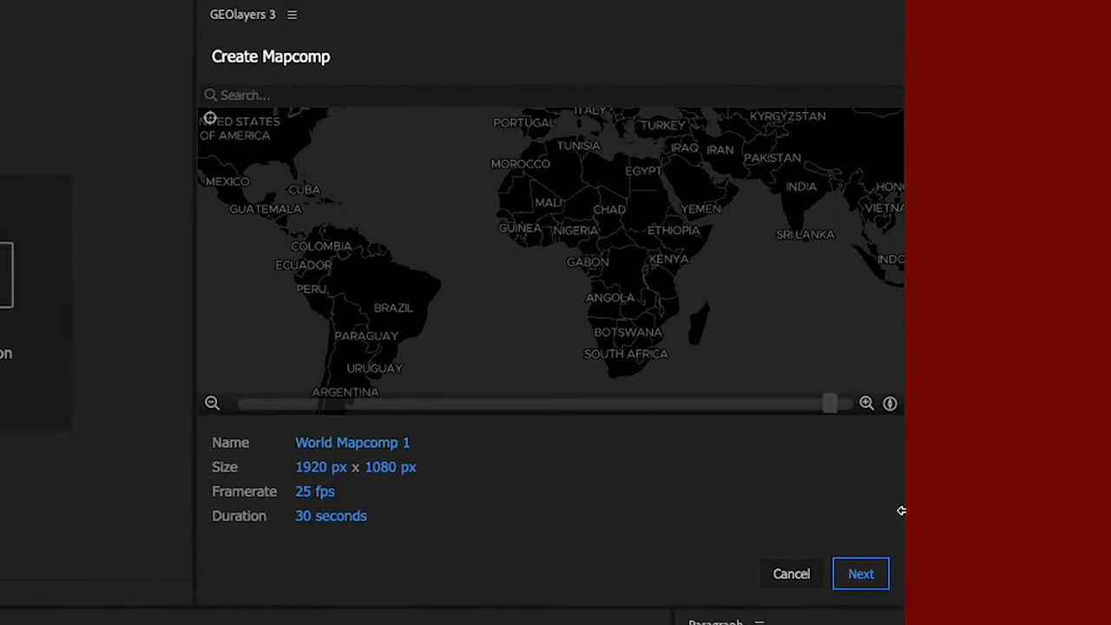
Accept the mapcomp size and pick Bing Aerial satellite imagery after trying other map styles.
click(858, 590)
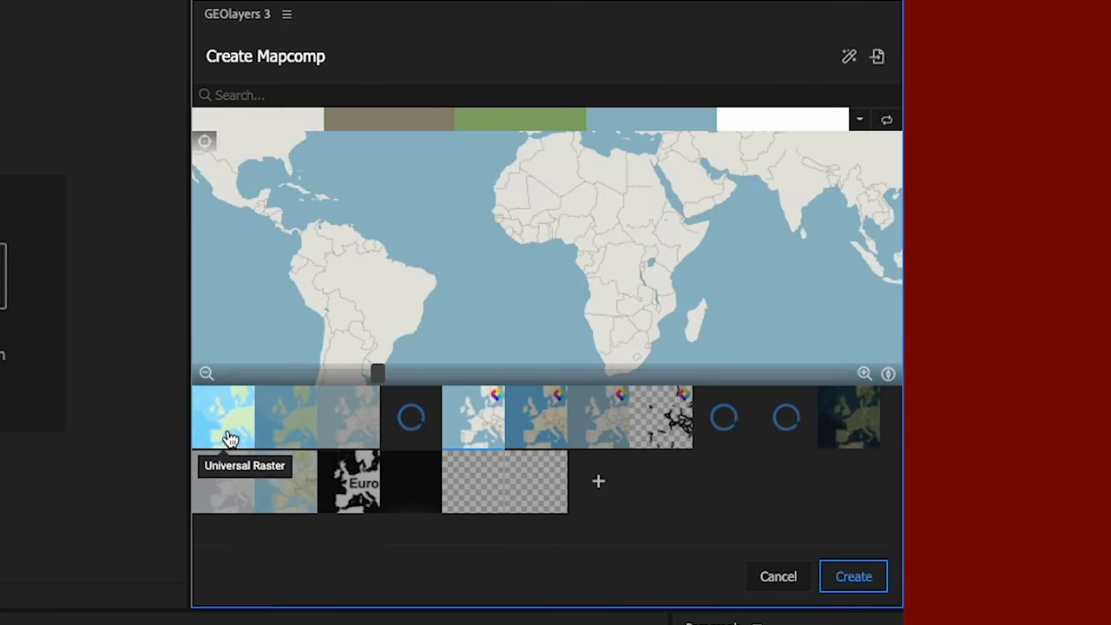
click(285, 424)
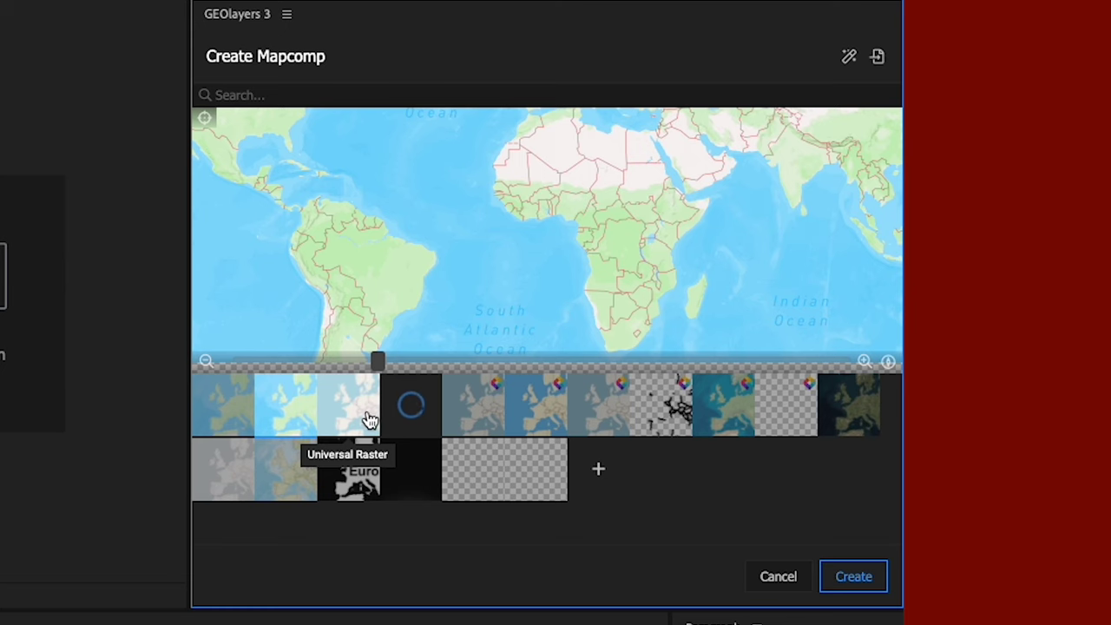
click(706, 422)
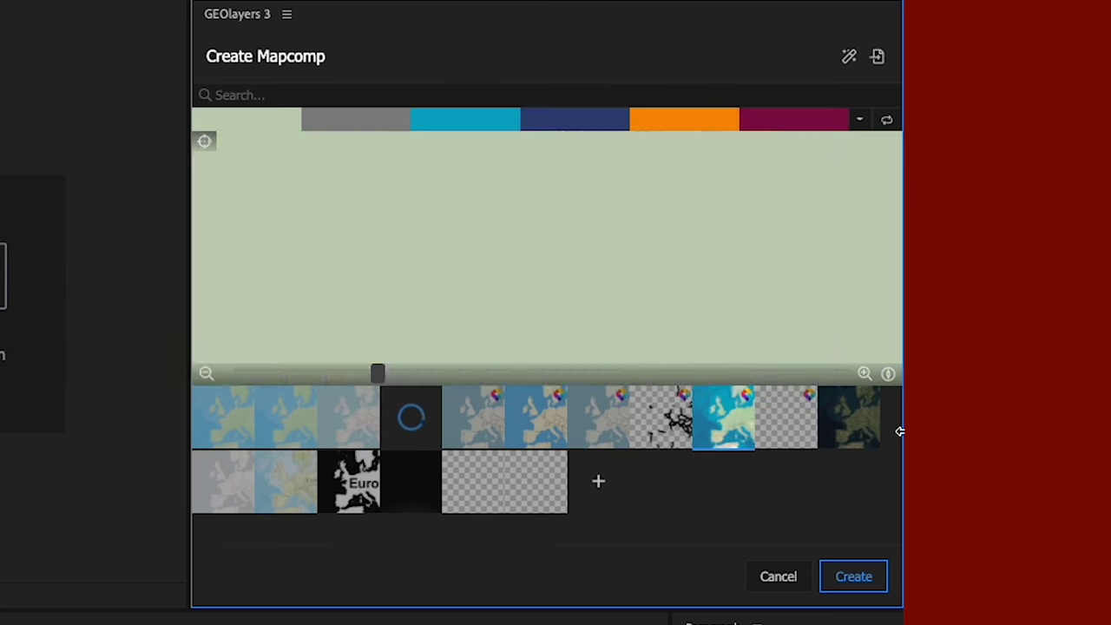
click(855, 439)
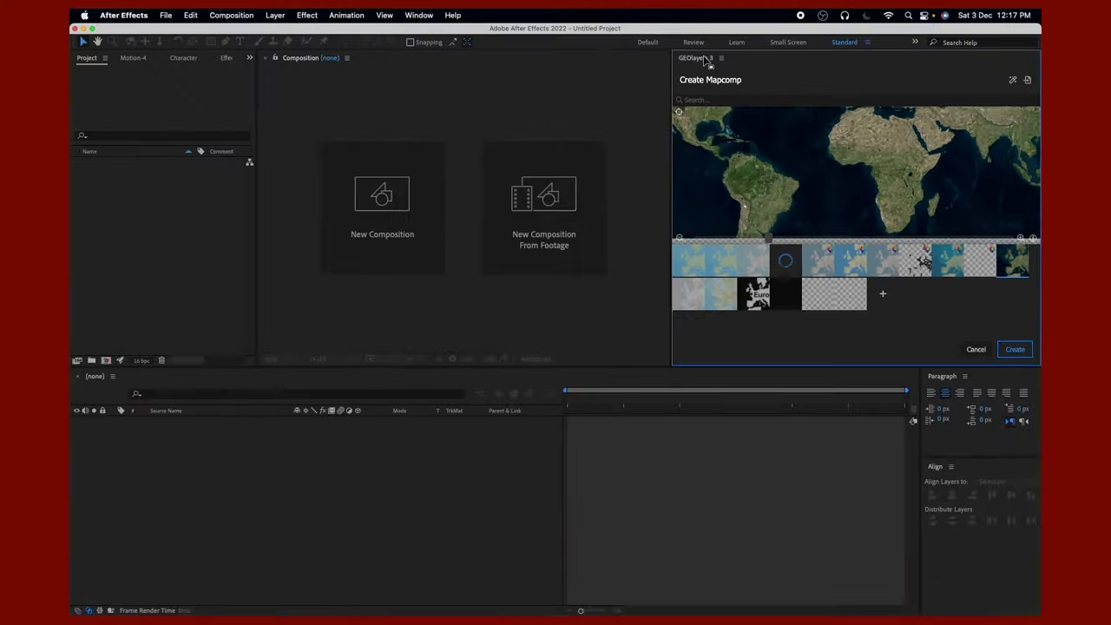
Maximize the panel, frame the map on Africa and Asia around India, and create the mapcomp.
double_click(709, 61)
drag(744, 299, 644, 285)
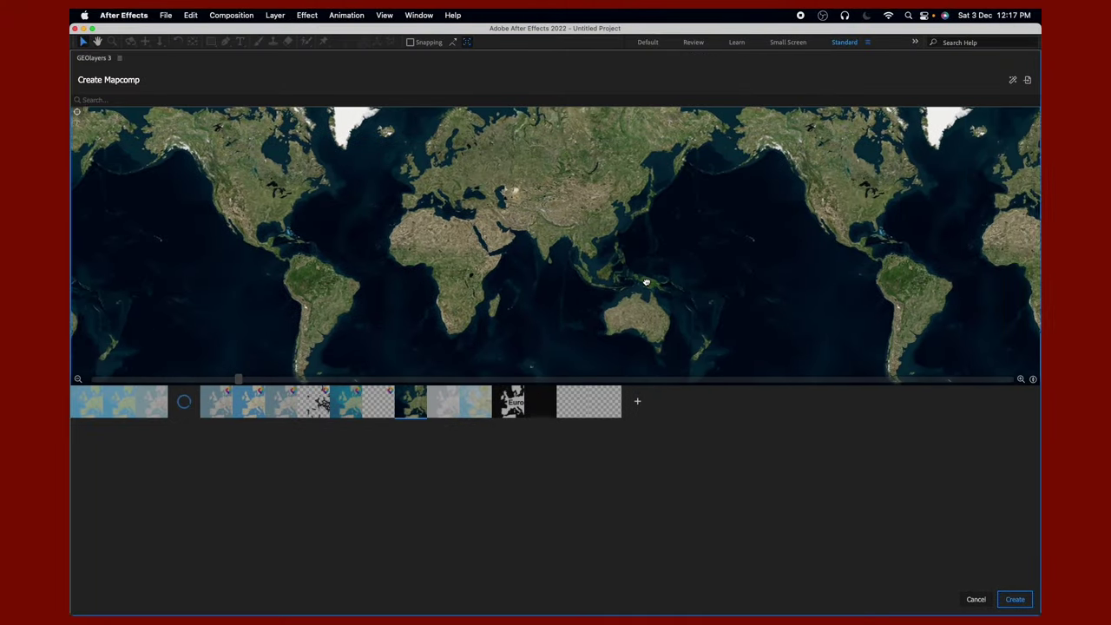
scroll(564, 267, up, 1)
scroll(553, 320, up, 1)
scroll(538, 308, up, 1)
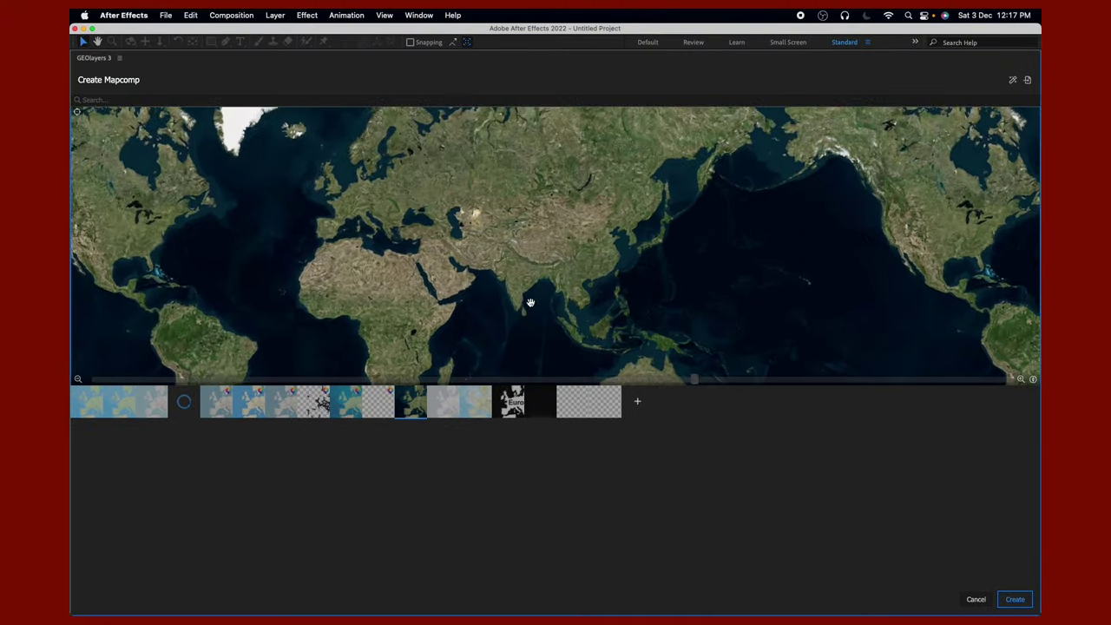
scroll(548, 318, up, 1)
scroll(544, 318, up, 1)
scroll(611, 313, down, 1)
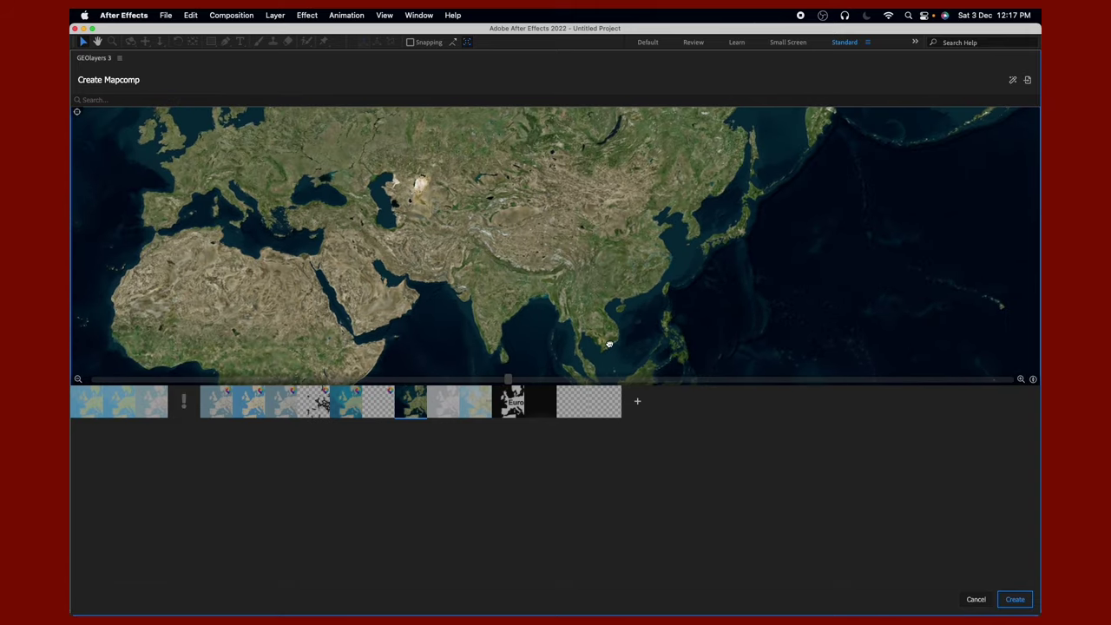
scroll(508, 322, down, 1)
scroll(499, 324, down, 1)
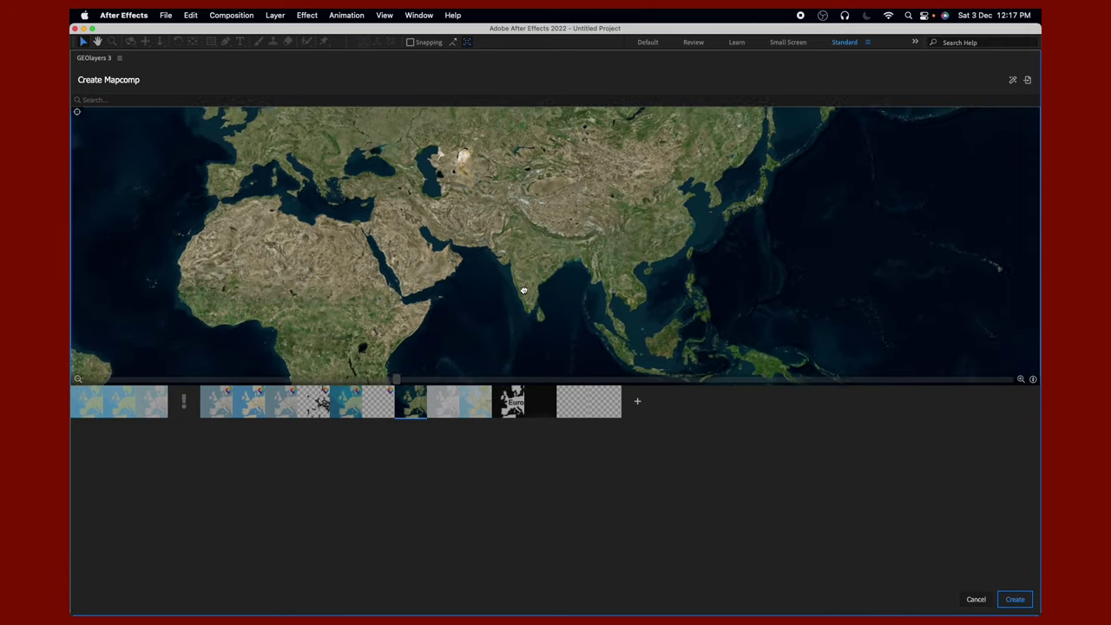
click(1011, 599)
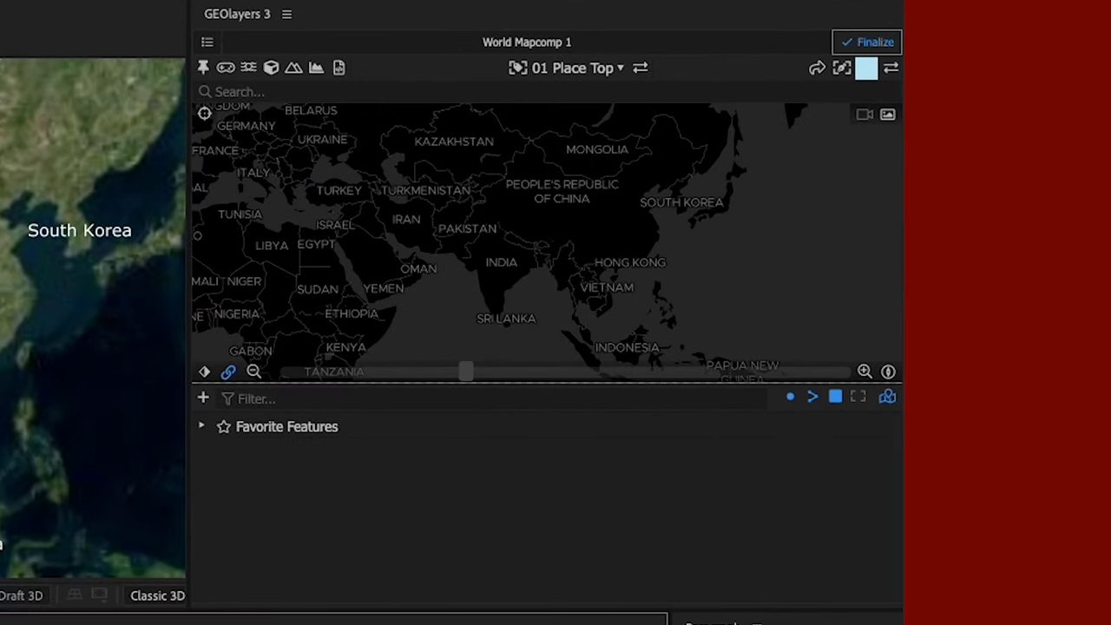
Turn Mapcomp Labels off in World Mapcomp 1's settings and apply the change.
click(207, 41)
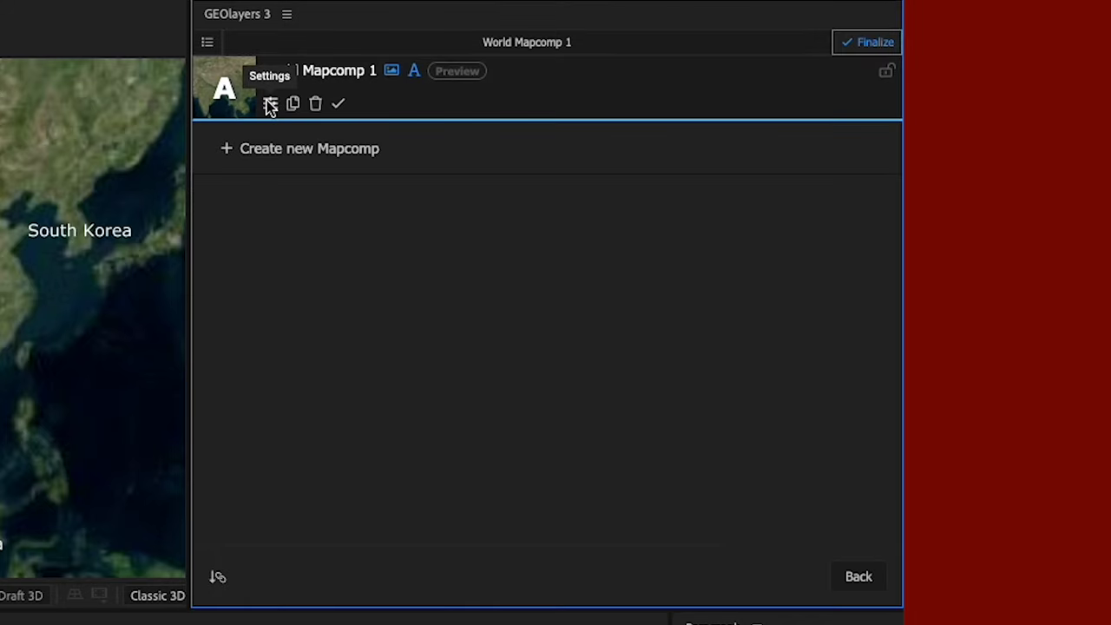
click(270, 103)
scroll(312, 496, down, 3)
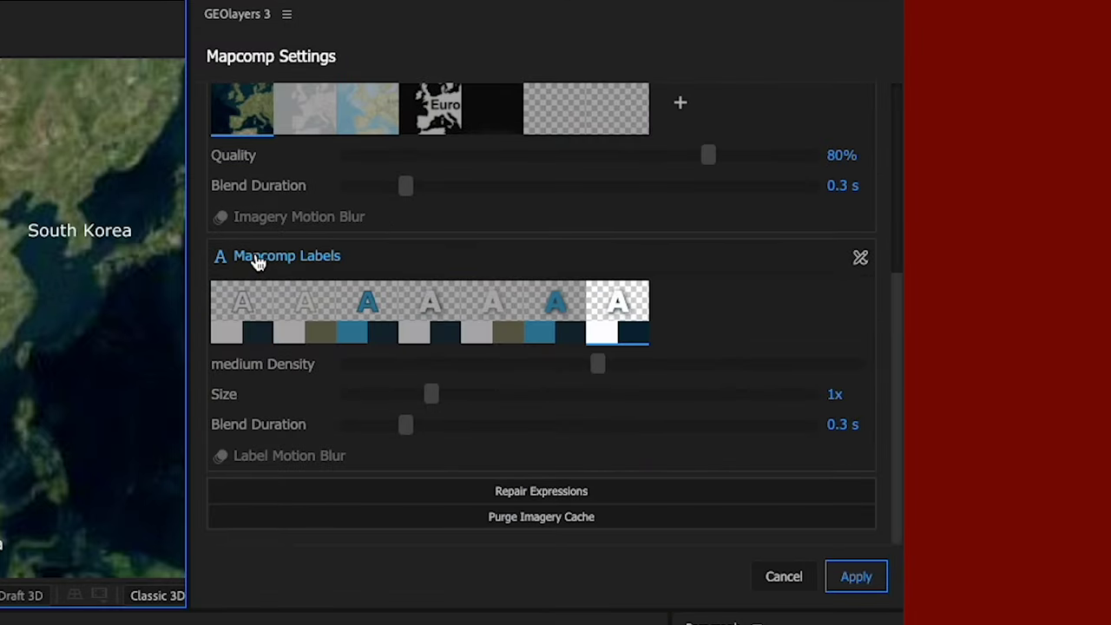
click(229, 262)
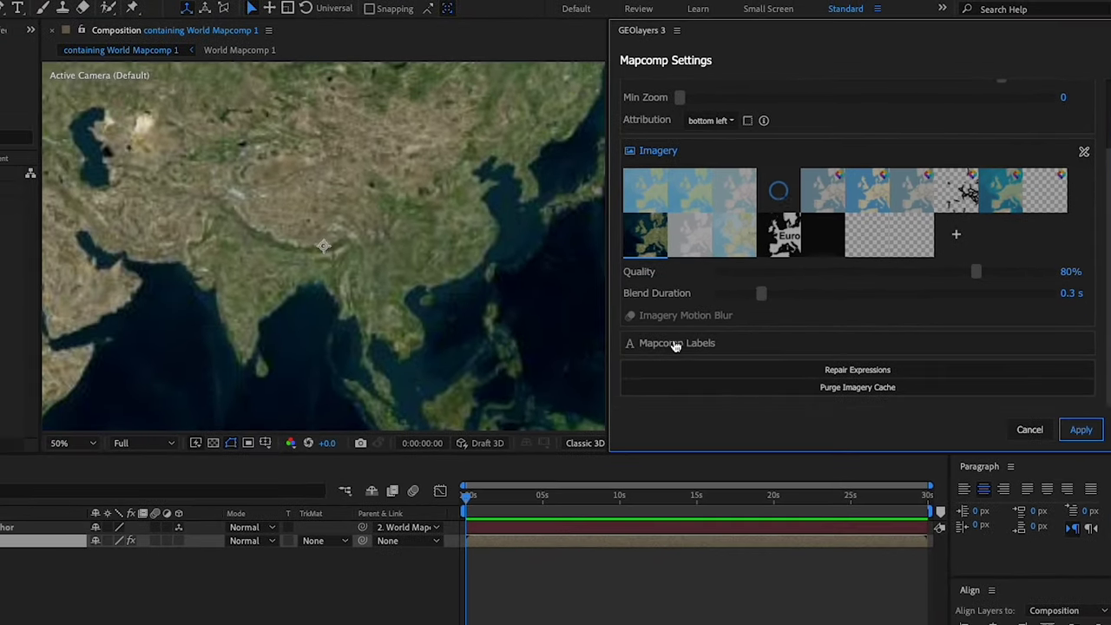
click(675, 344)
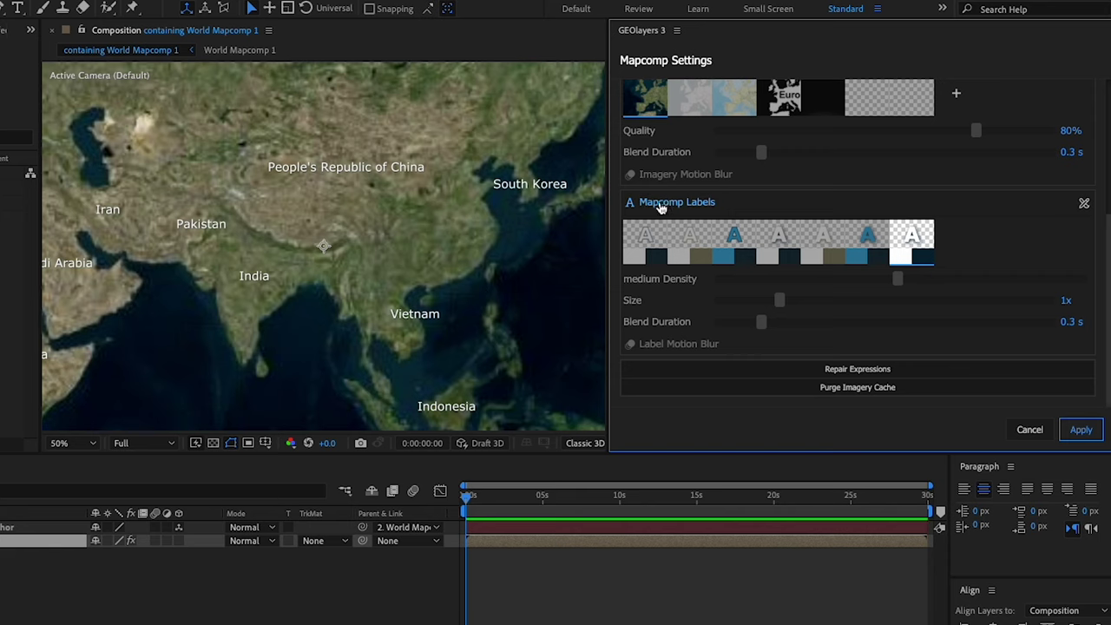
click(660, 205)
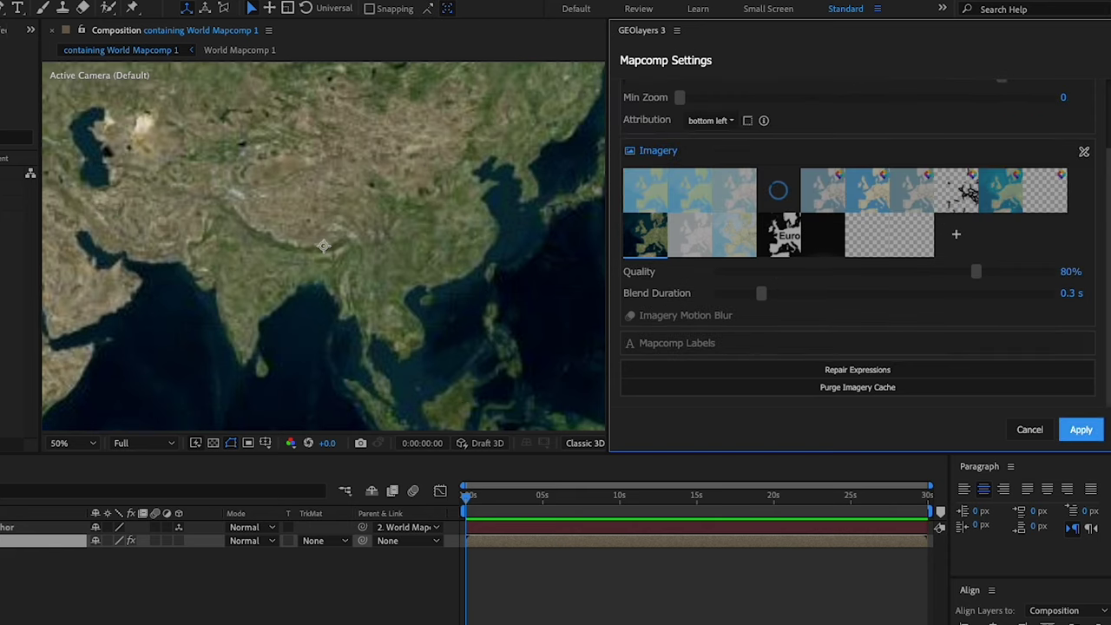
click(1080, 430)
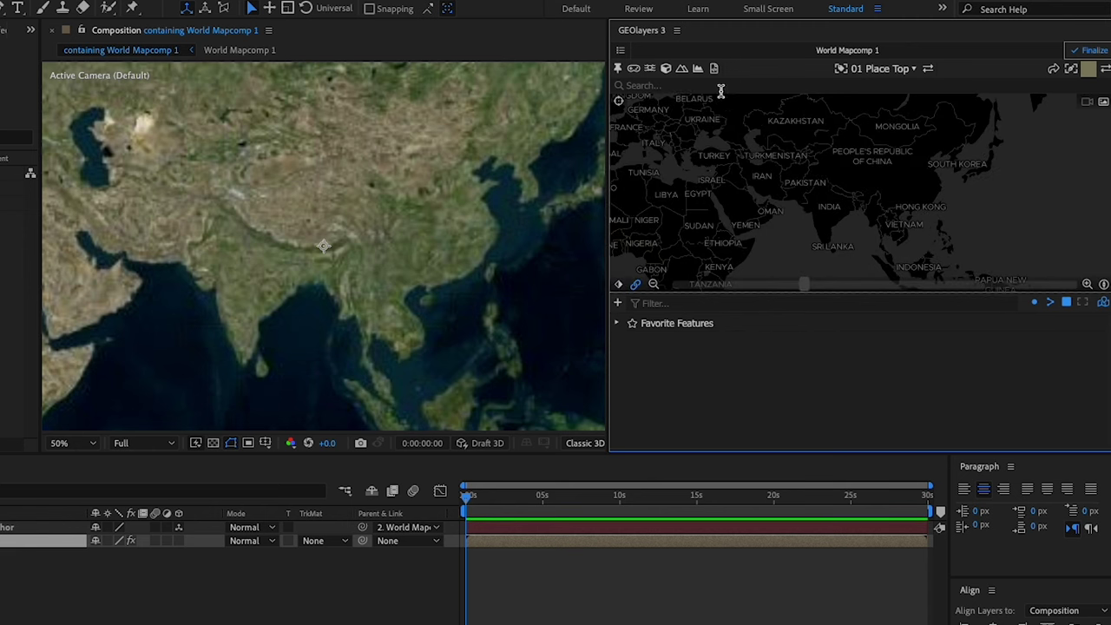
Search GEOlayers for 'india' and zoom the preview in on the result.
click(704, 83)
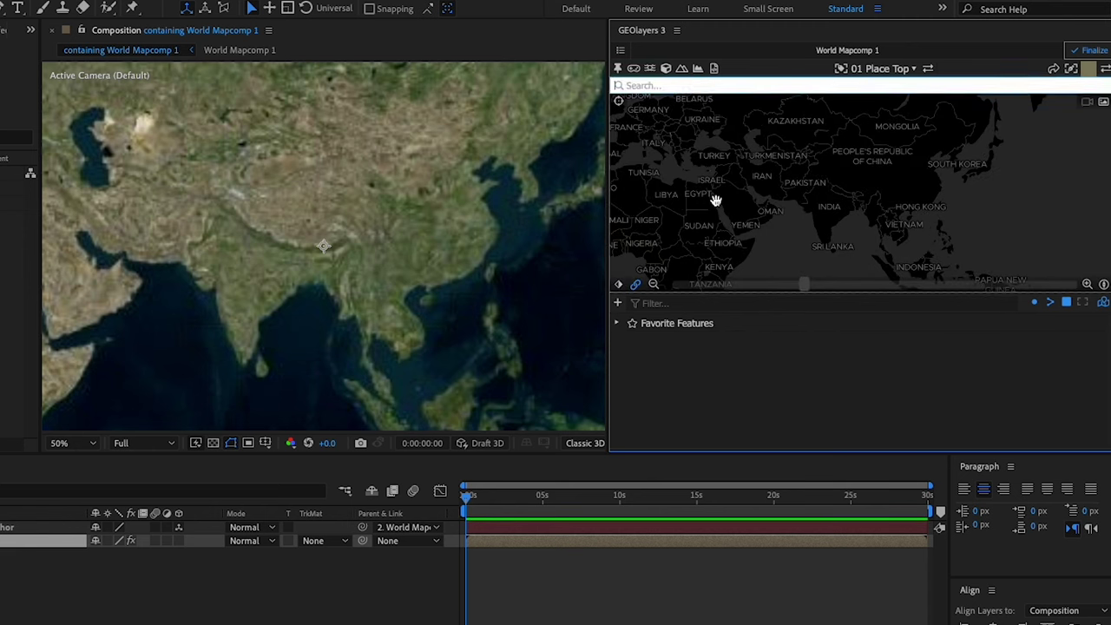
text(ind)
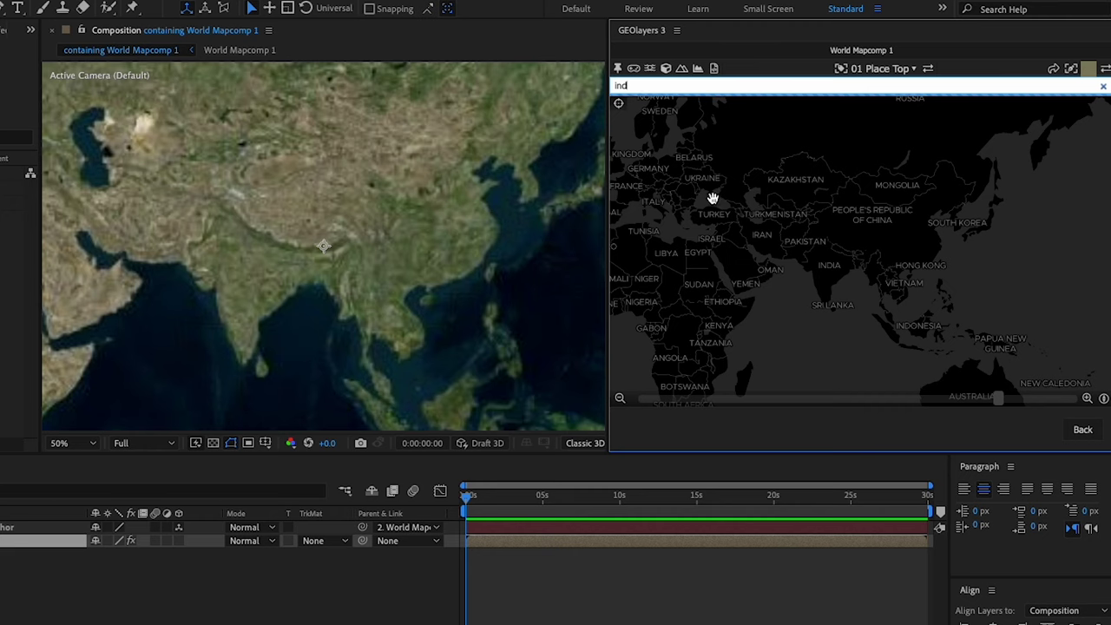
text(i)
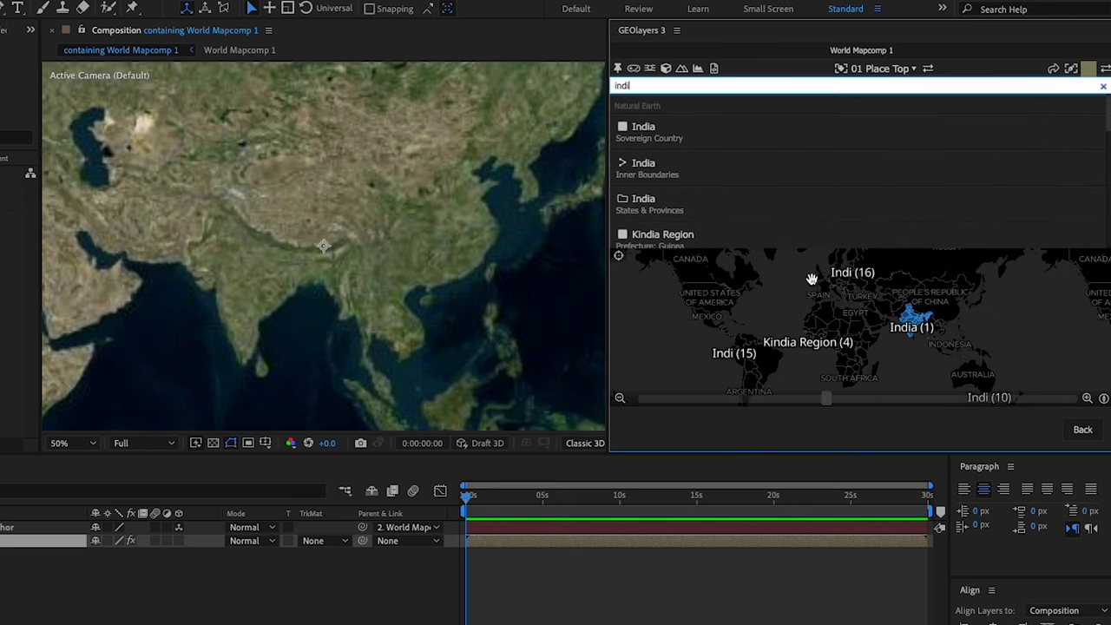
text(a)
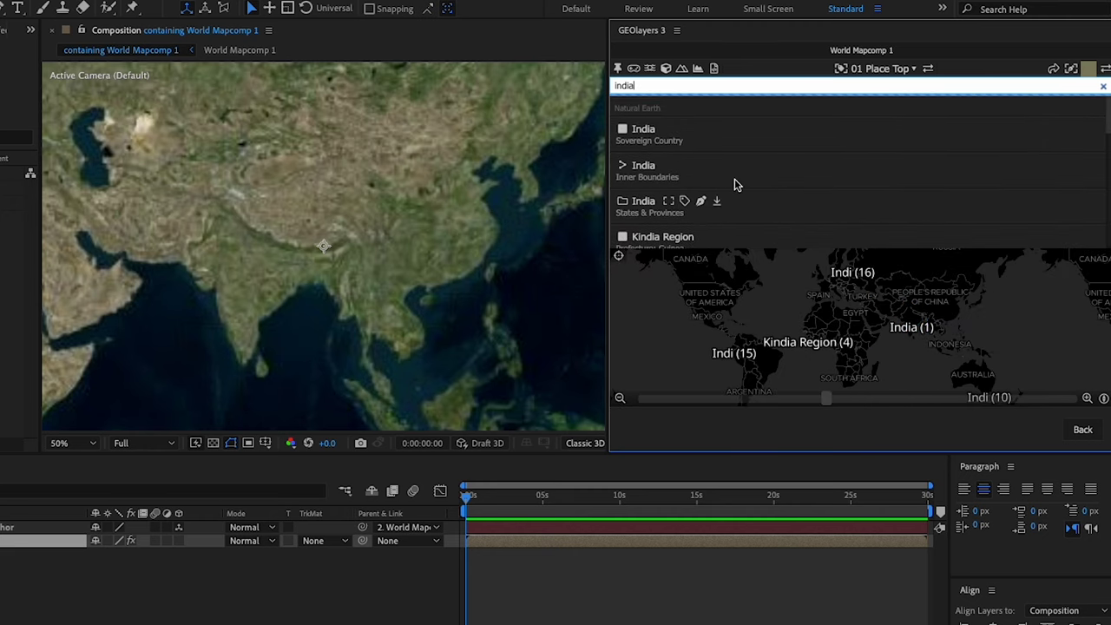
mouse_move(663, 140)
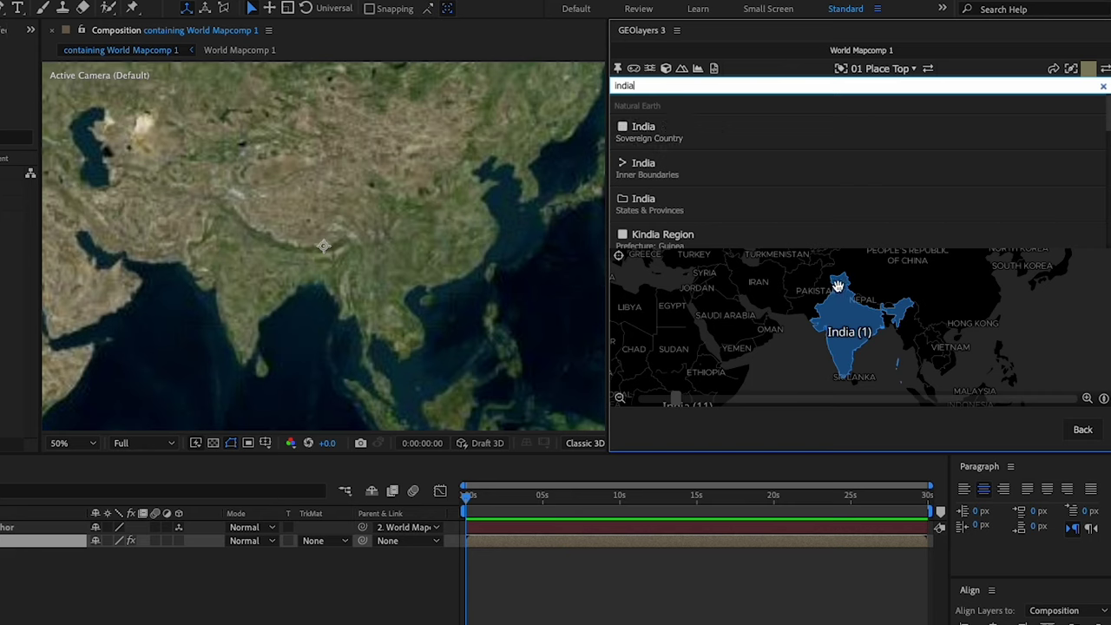
scroll(865, 326, up, 2)
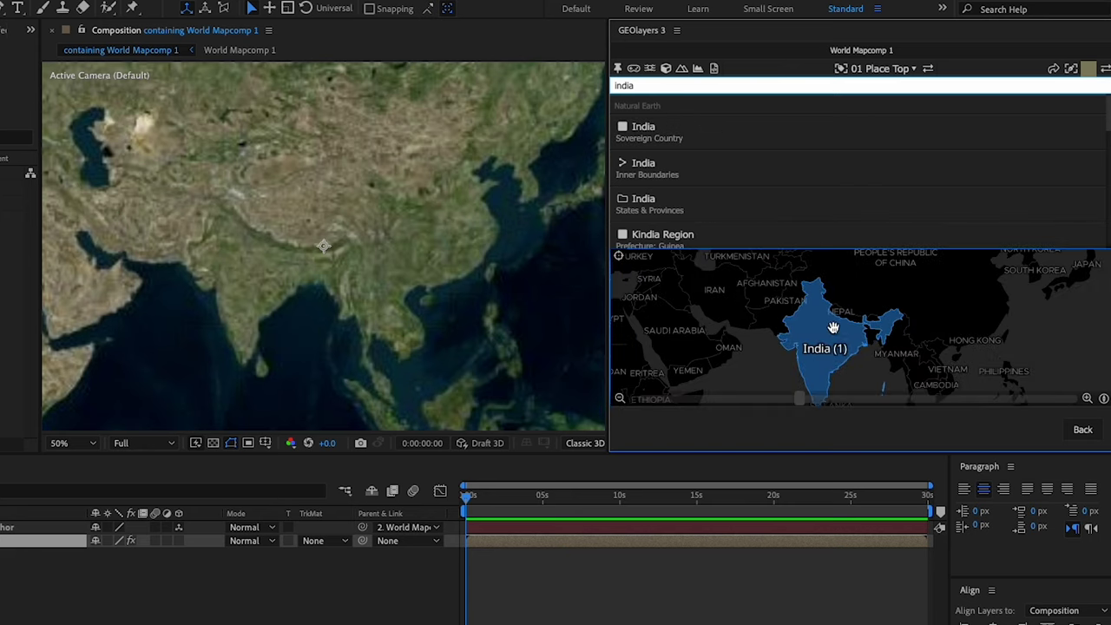
scroll(815, 304, up, 3)
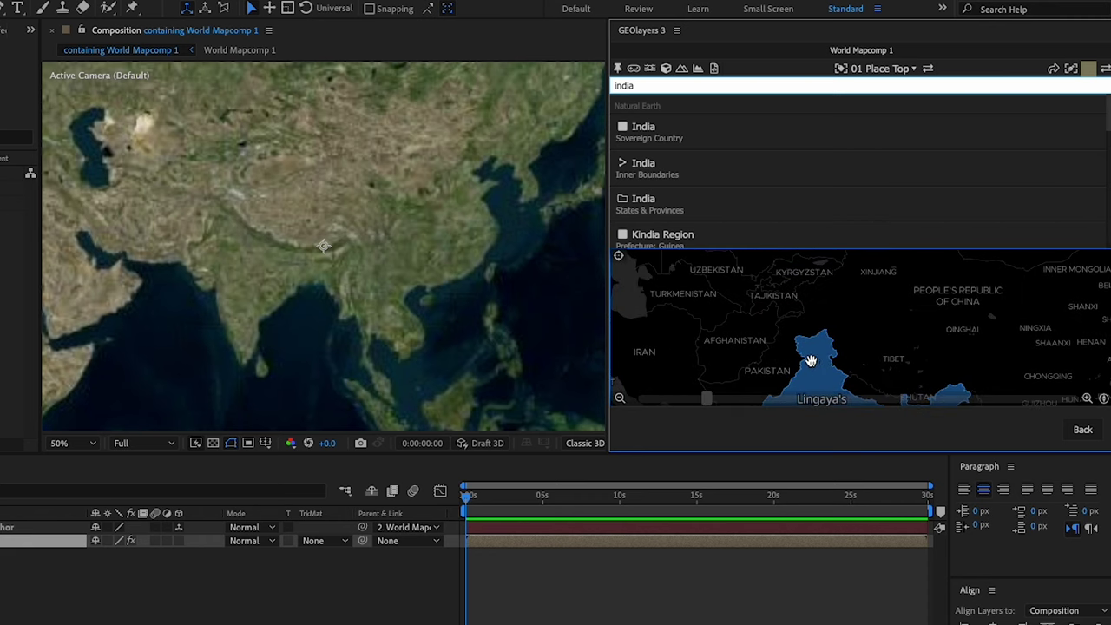
scroll(811, 359, up, 2)
scroll(809, 354, up, 2)
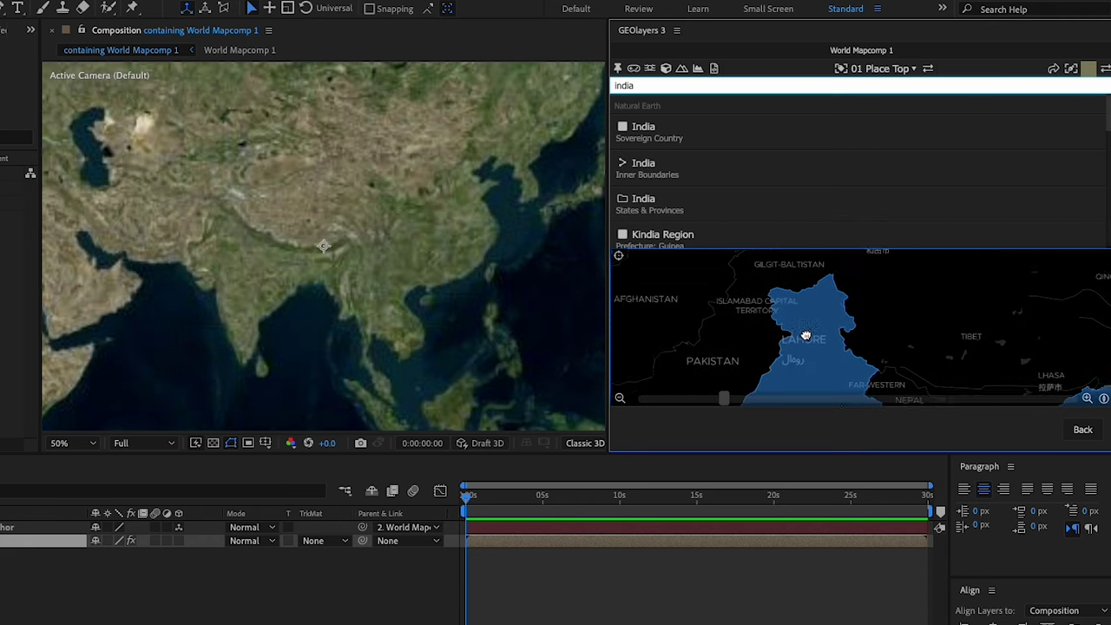
Pan and zoom the preview to show all of India, then go back to the world map.
drag(800, 345, 780, 362)
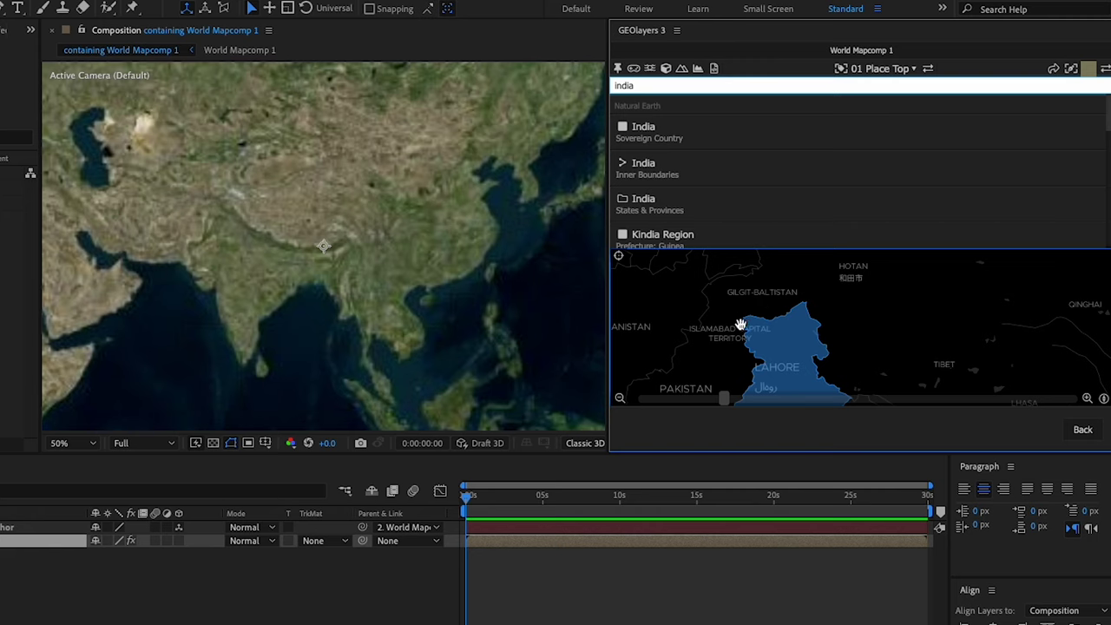
scroll(772, 338, down, 2)
scroll(795, 353, up, 2)
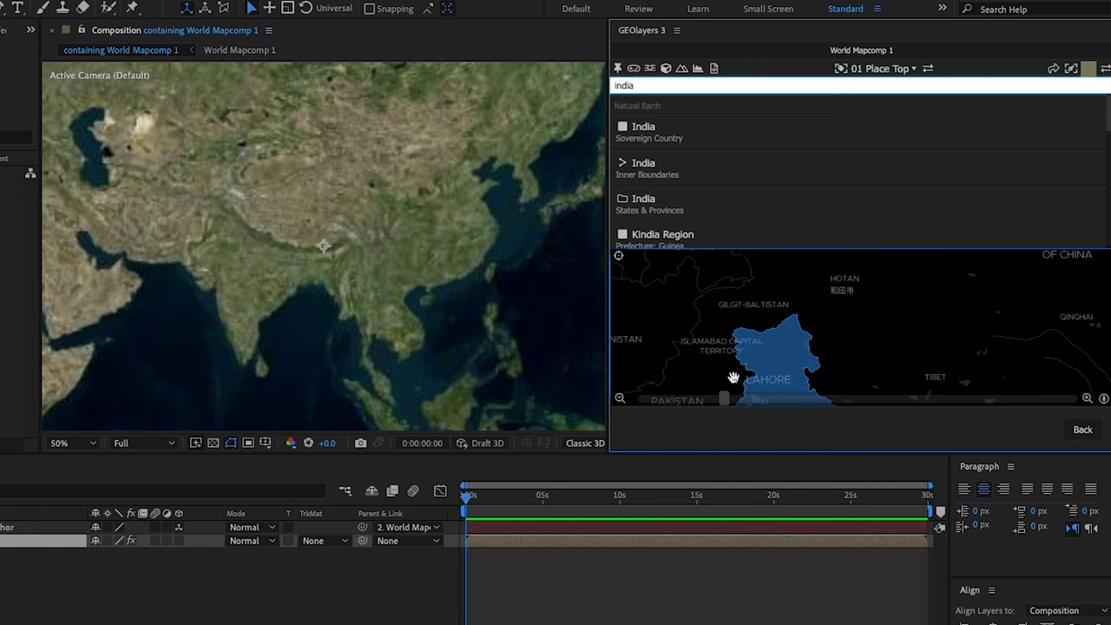
scroll(785, 365, down, 2)
scroll(749, 362, up, 3)
drag(749, 361, 797, 322)
scroll(734, 367, down, 1)
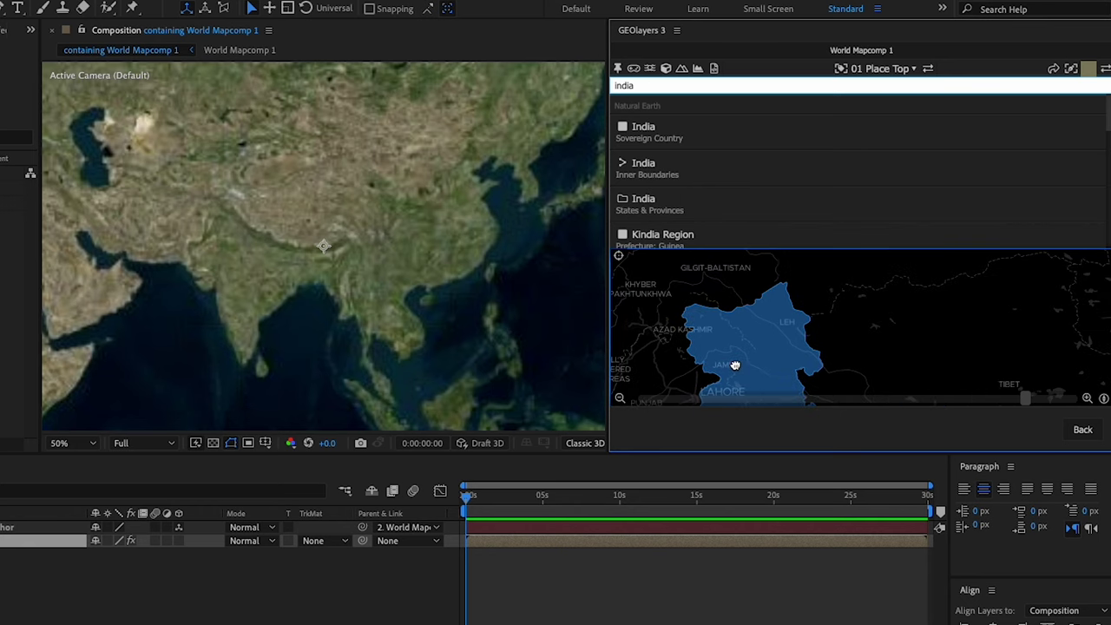
scroll(801, 340, down, 2)
scroll(839, 350, down, 1)
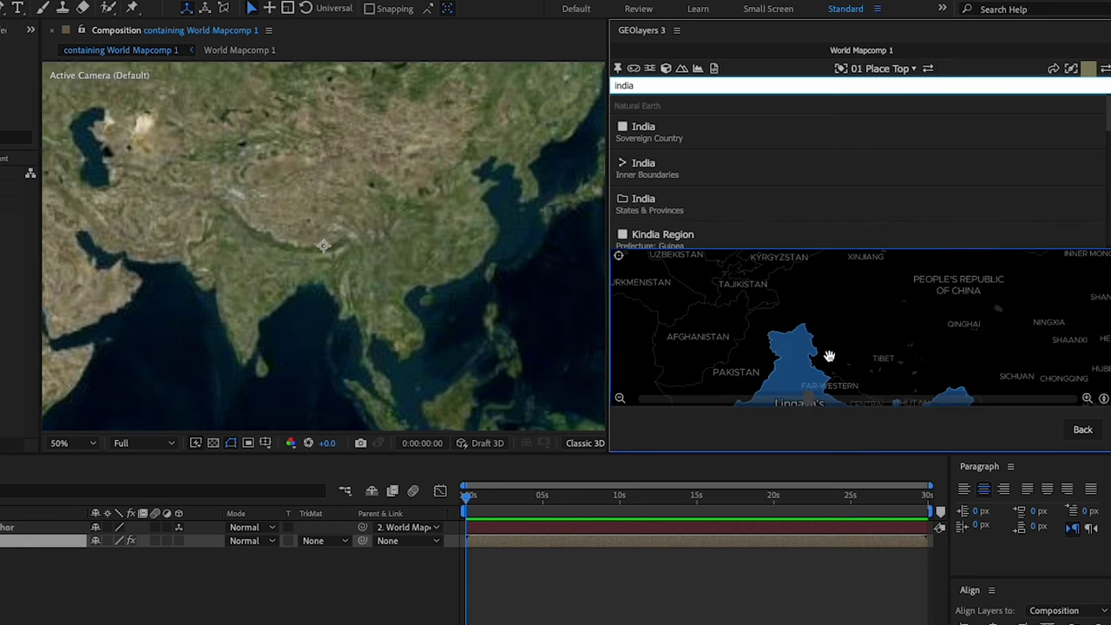
drag(830, 354, 834, 273)
click(1069, 427)
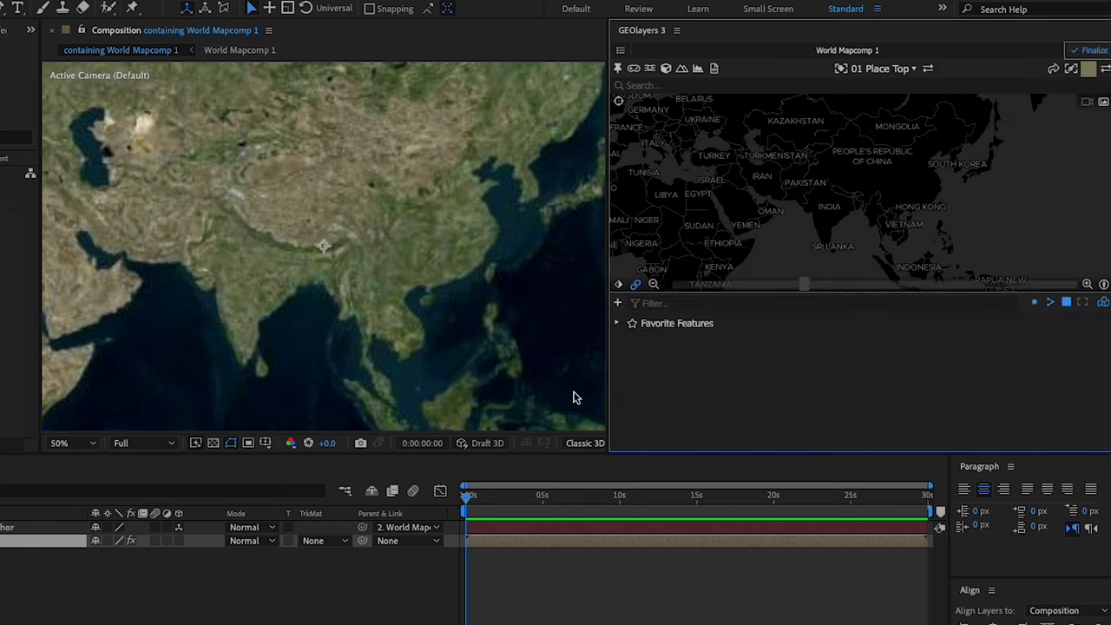
Import the INDIA file from the INDIA_GEOJSON folder, found by searching 'geoj', into GEOlayers.
click(618, 304)
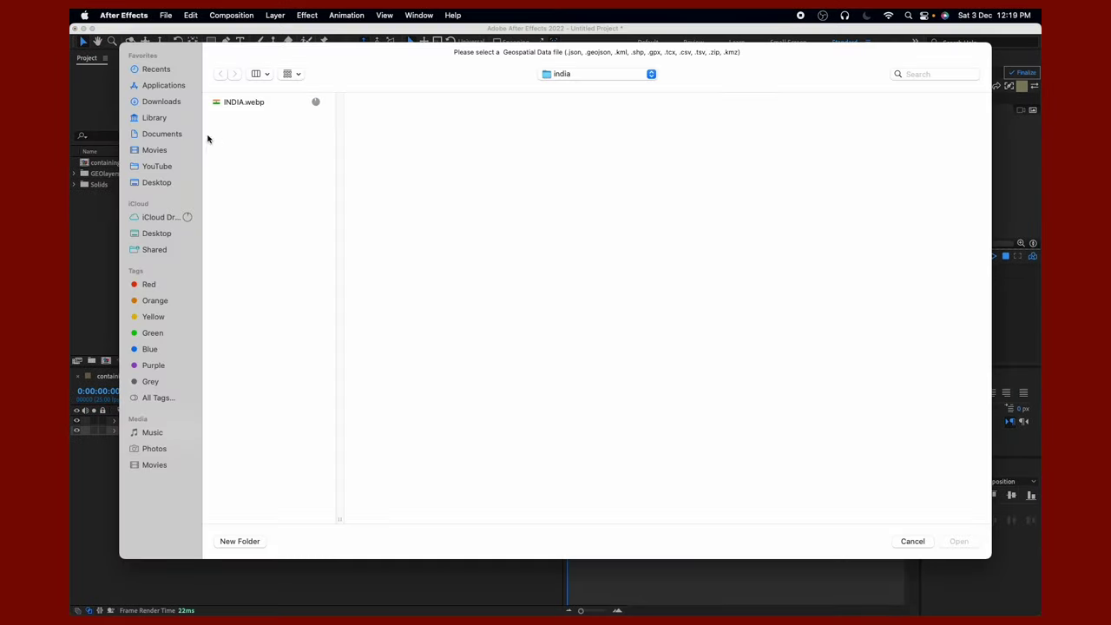
click(157, 165)
click(932, 74)
text(geoj)
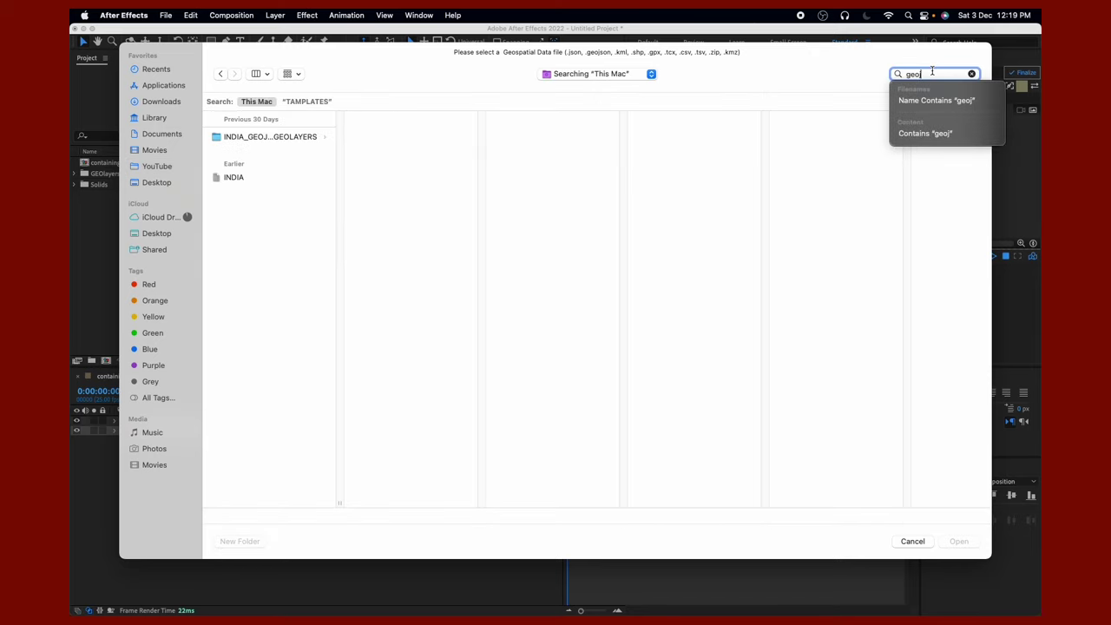
click(253, 139)
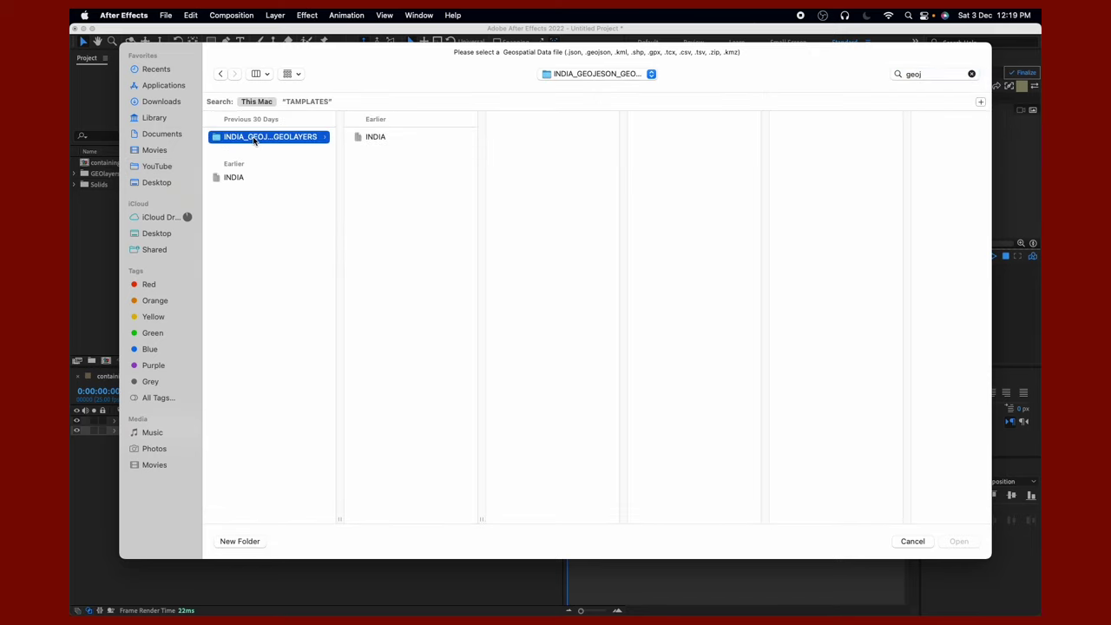
click(368, 139)
click(954, 541)
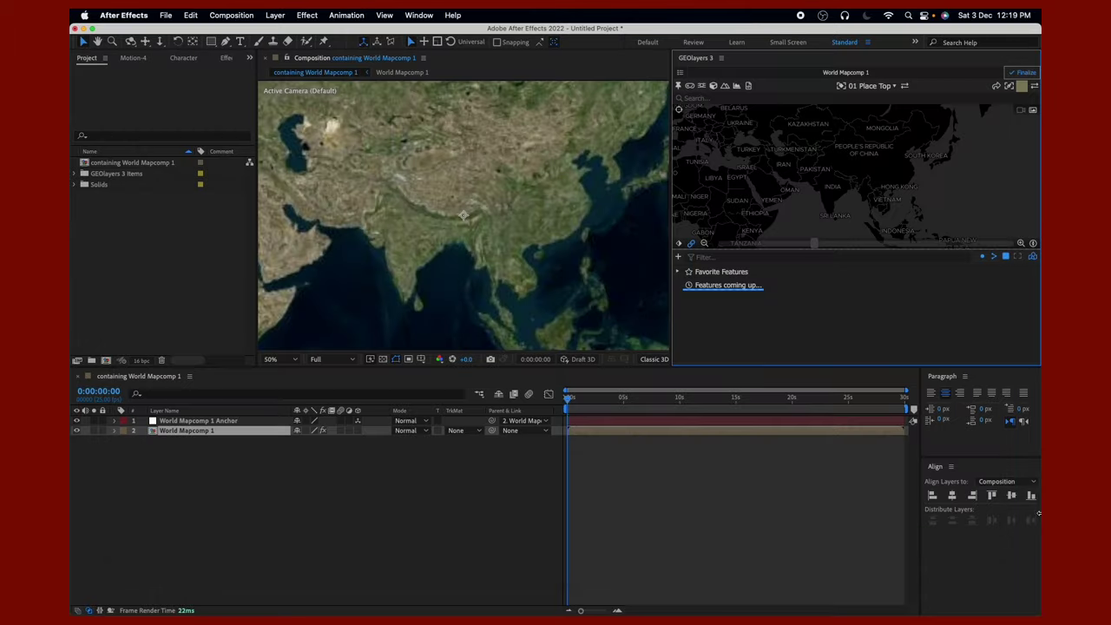
Zoom the map onto India and pan north so the whole outline shows.
scroll(834, 161, up, 3)
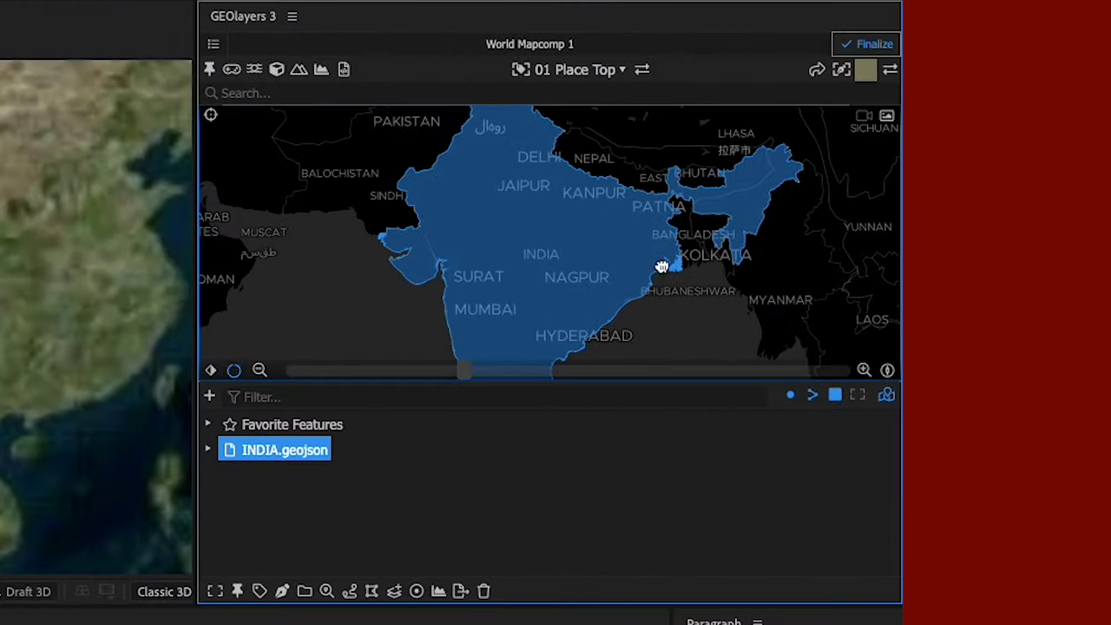
drag(669, 213, 631, 391)
drag(593, 200, 685, 139)
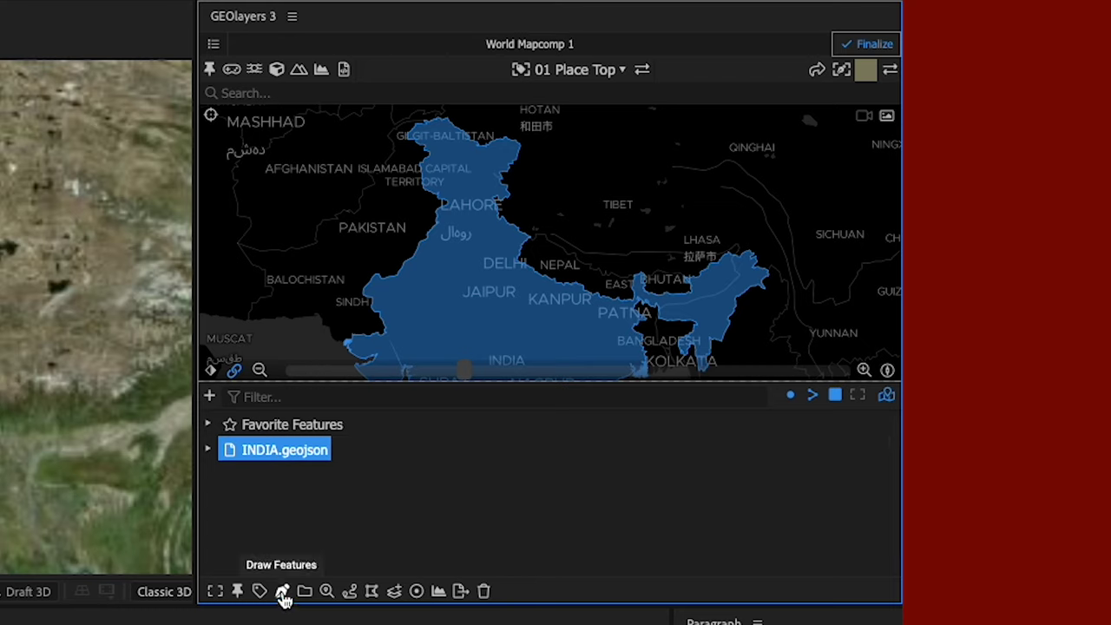
Draw India as a Feature shape layer, recentre the map, and duplicate it as Feature 2.
click(281, 591)
click(359, 534)
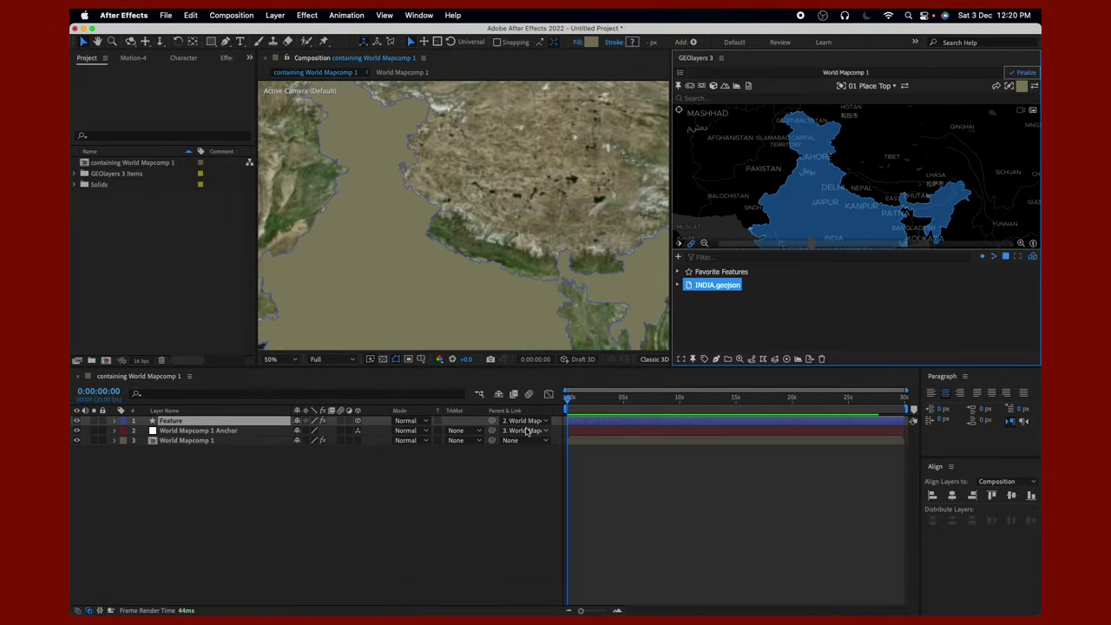
scroll(379, 295, down, 4)
scroll(380, 295, down, 2)
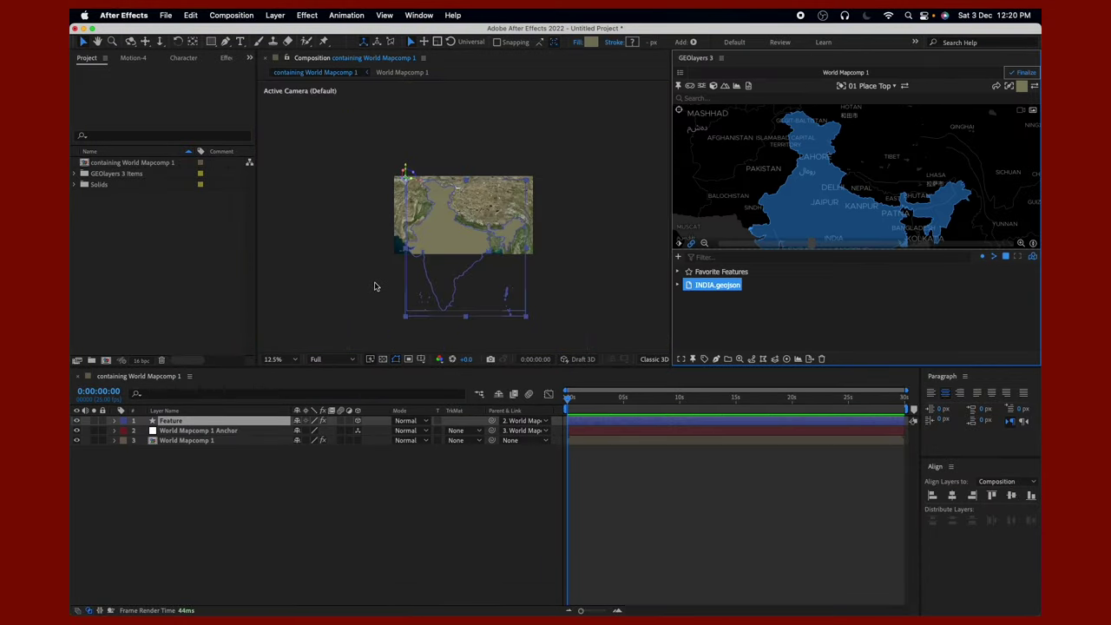
scroll(375, 286, up, 2)
scroll(859, 169, down, 2)
scroll(870, 186, down, 2)
scroll(879, 185, up, 1)
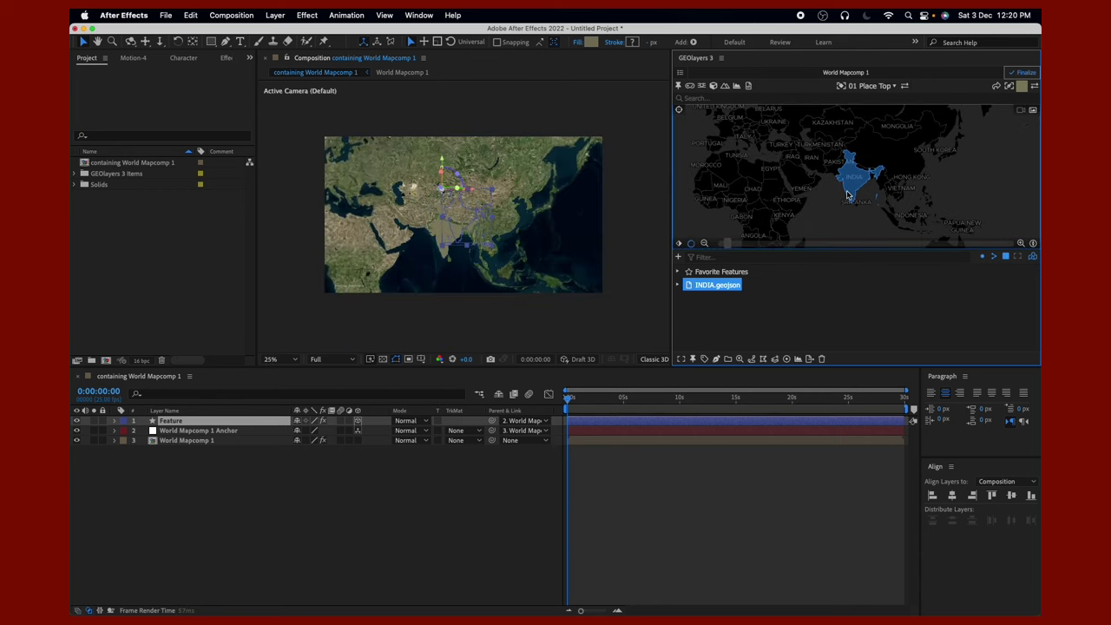
scroll(896, 182, up, 1)
scroll(898, 184, up, 1)
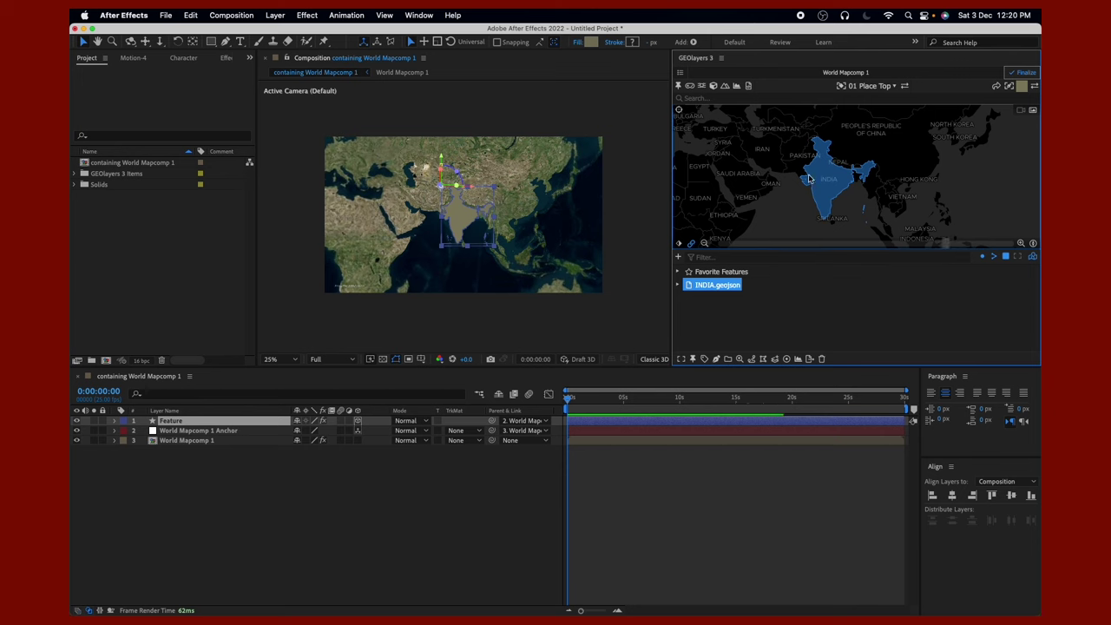
drag(813, 176, 815, 167)
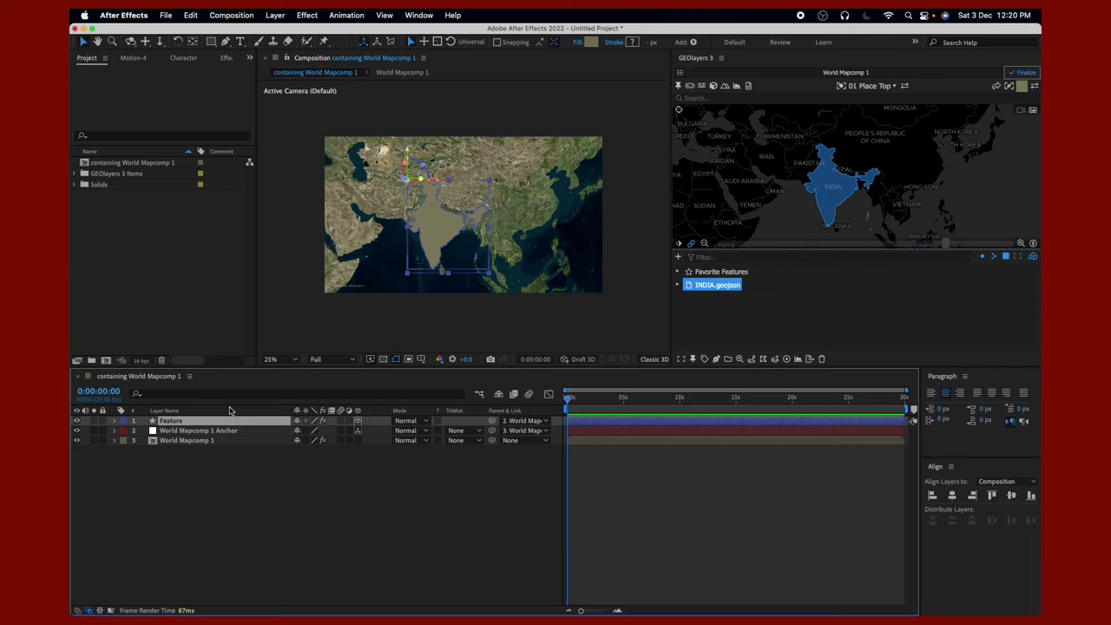
key(super+d)
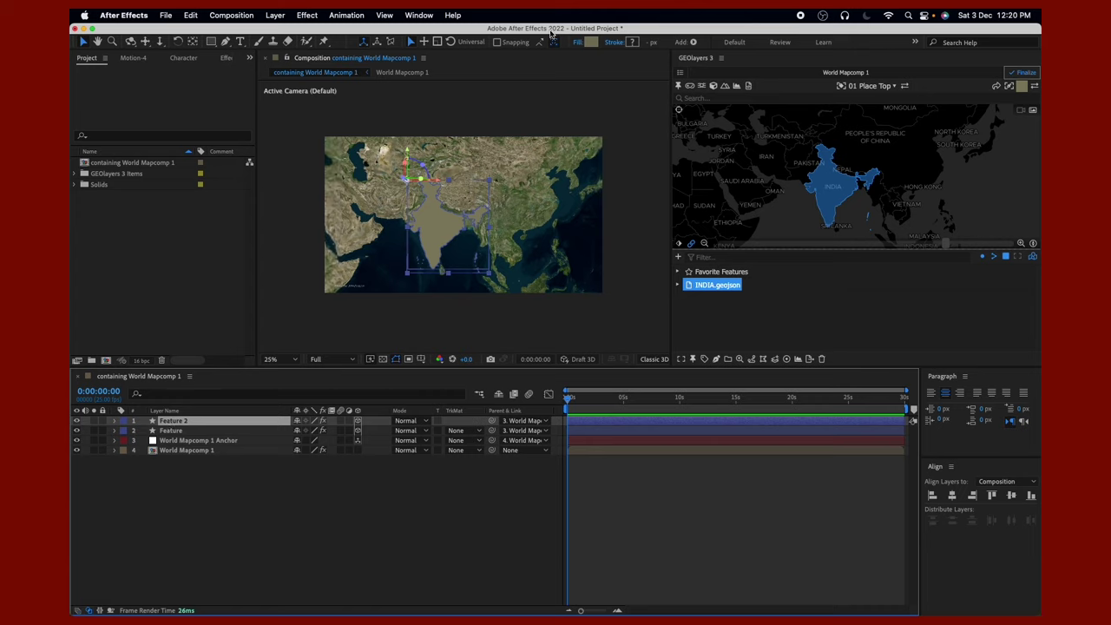
Set the original Feature layer's fill to None.
click(575, 45)
click(534, 336)
click(186, 431)
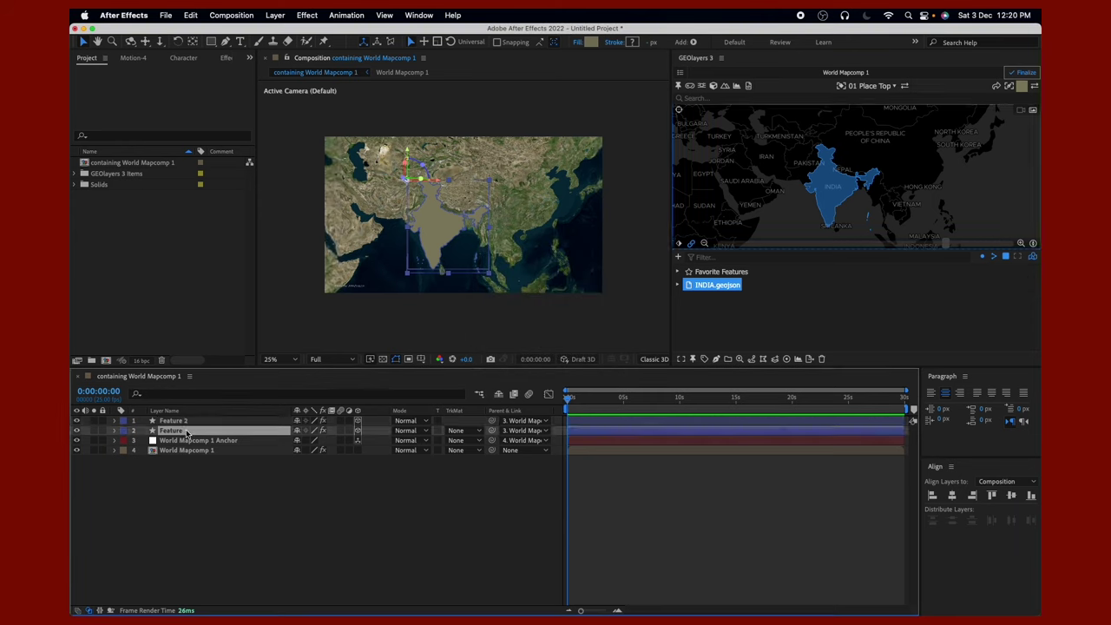
click(576, 43)
click(498, 270)
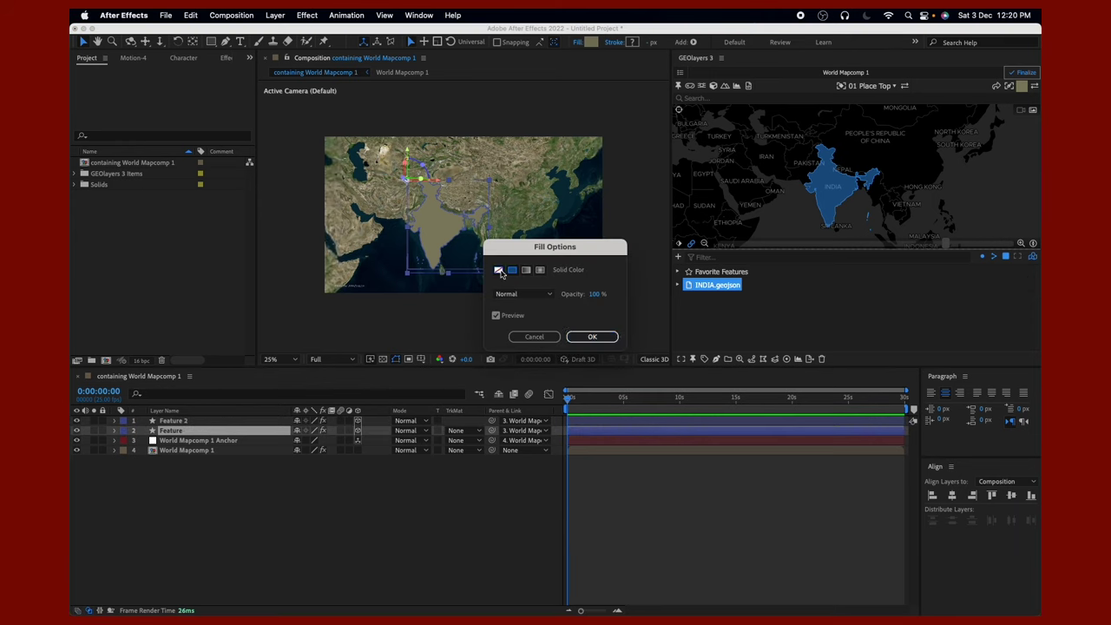
click(591, 337)
Add a white 22 px stroke to the Feature layer and collapse its properties.
click(165, 431)
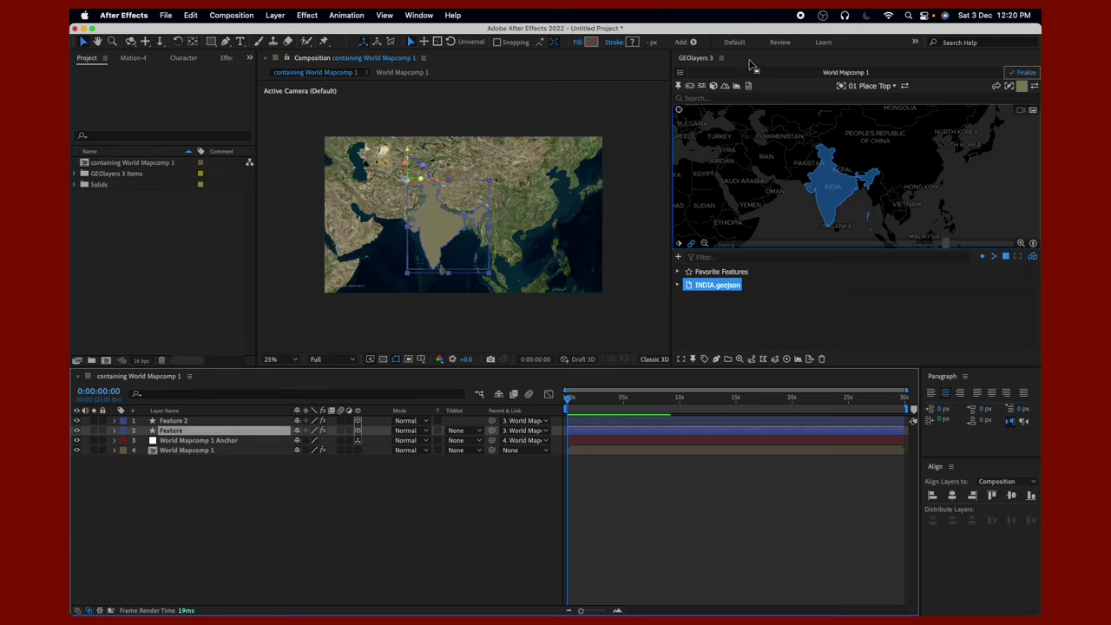
click(693, 43)
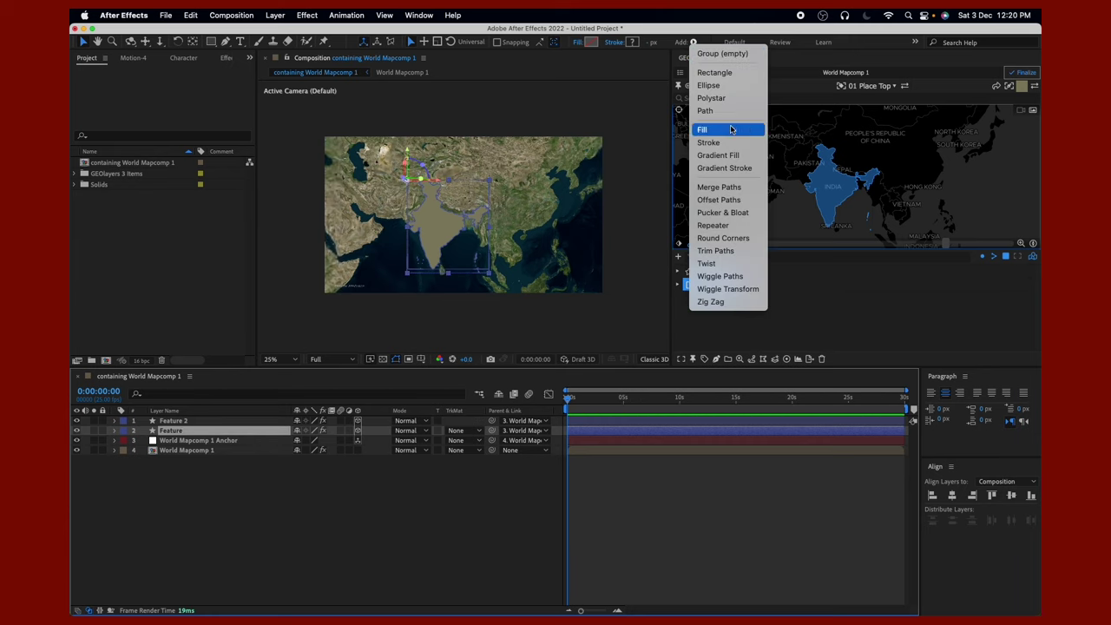
click(708, 143)
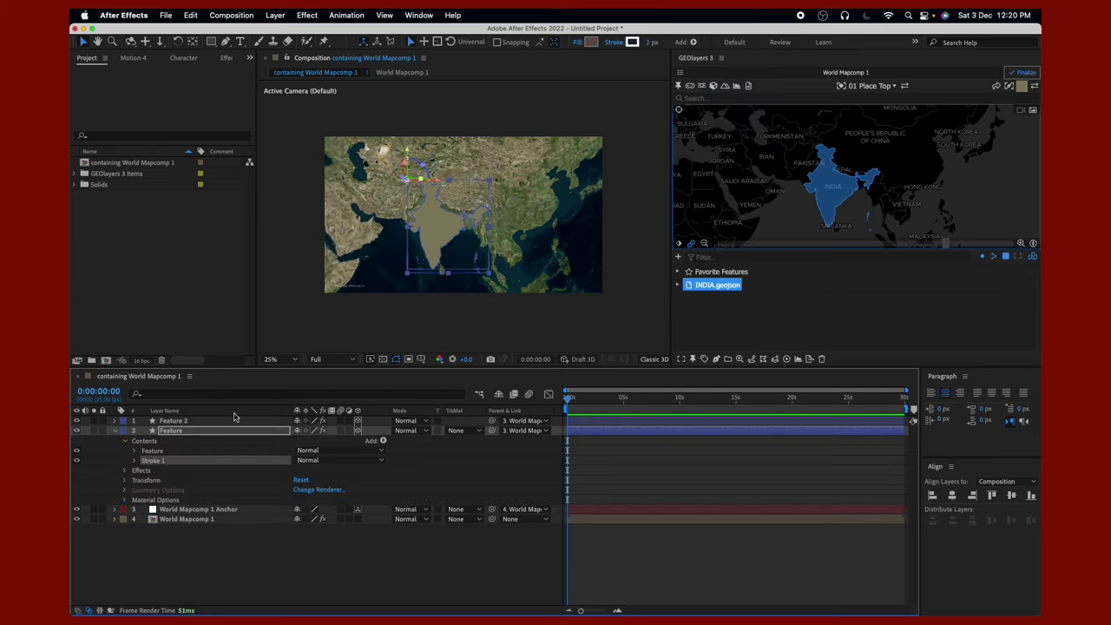
click(649, 43)
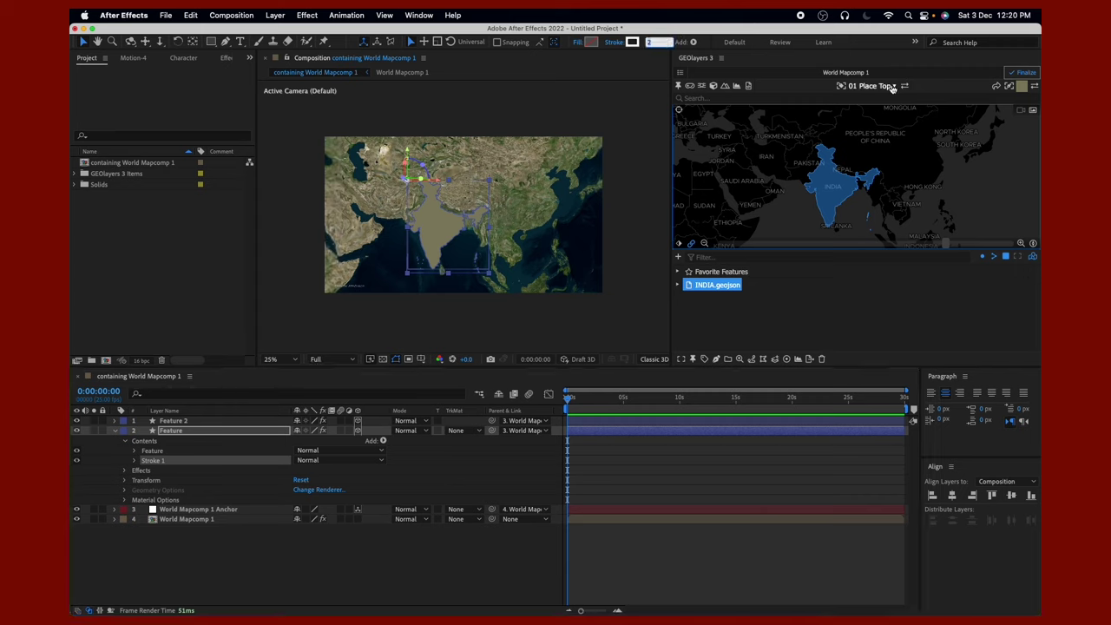
text(12)
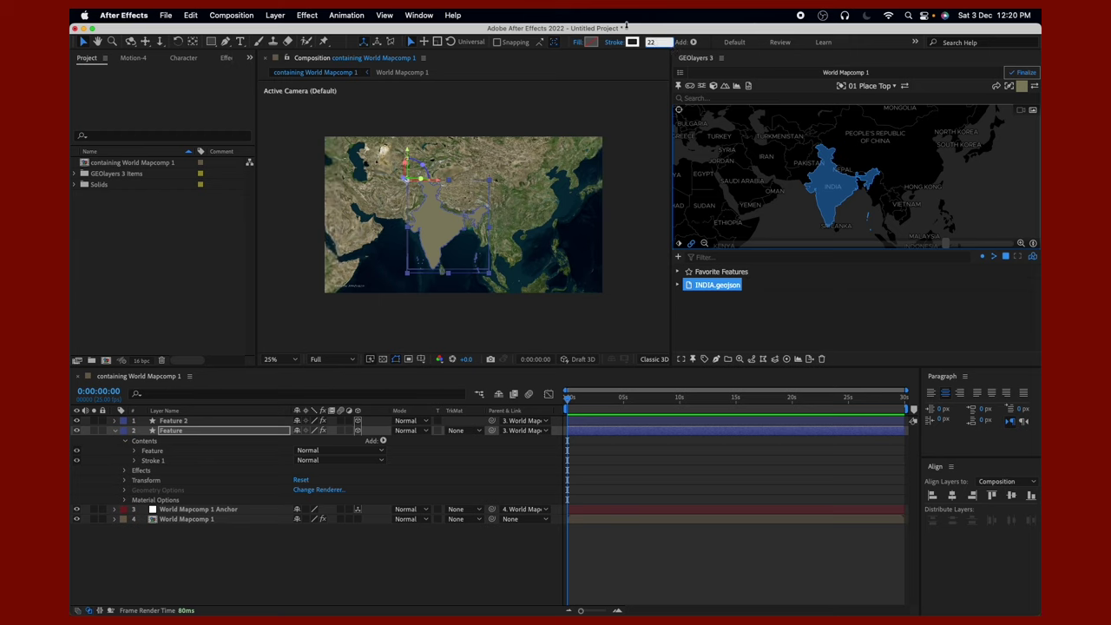
click(631, 42)
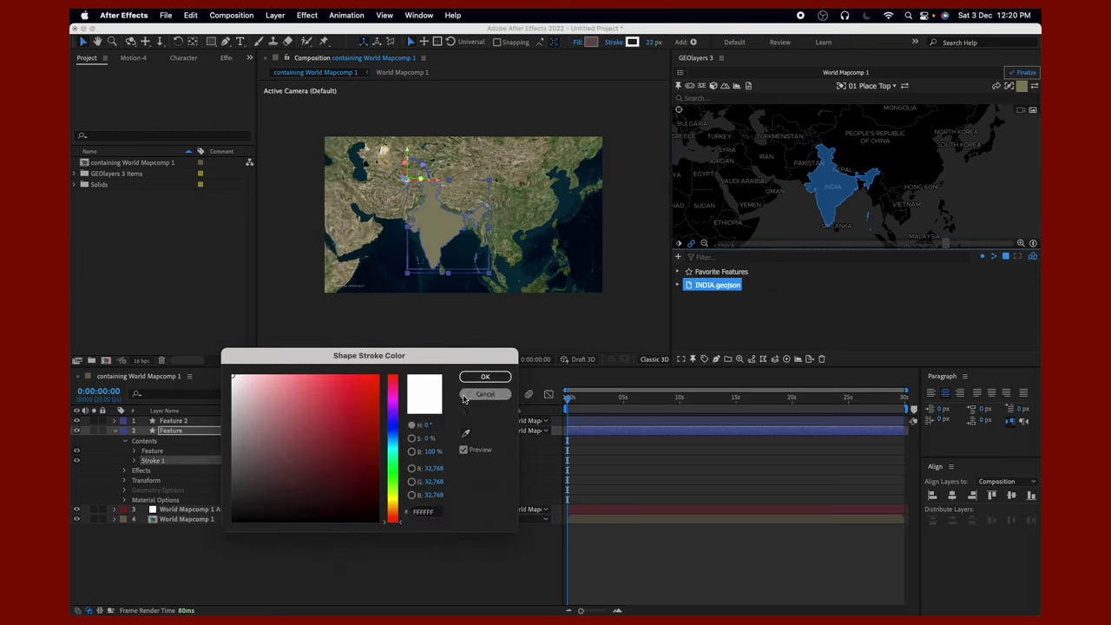
click(485, 377)
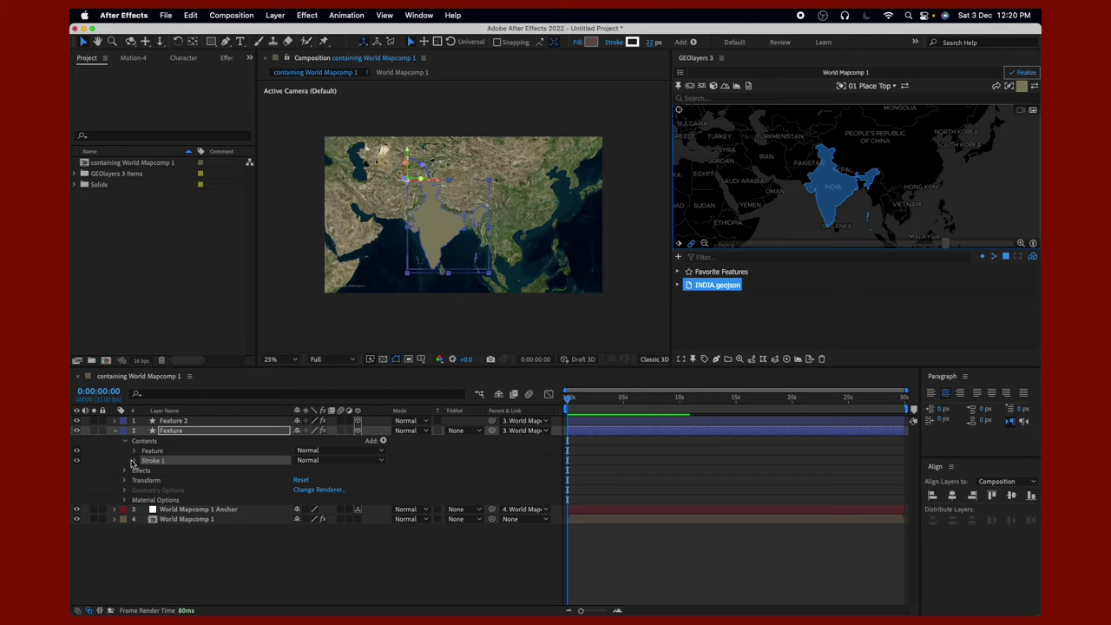
click(133, 461)
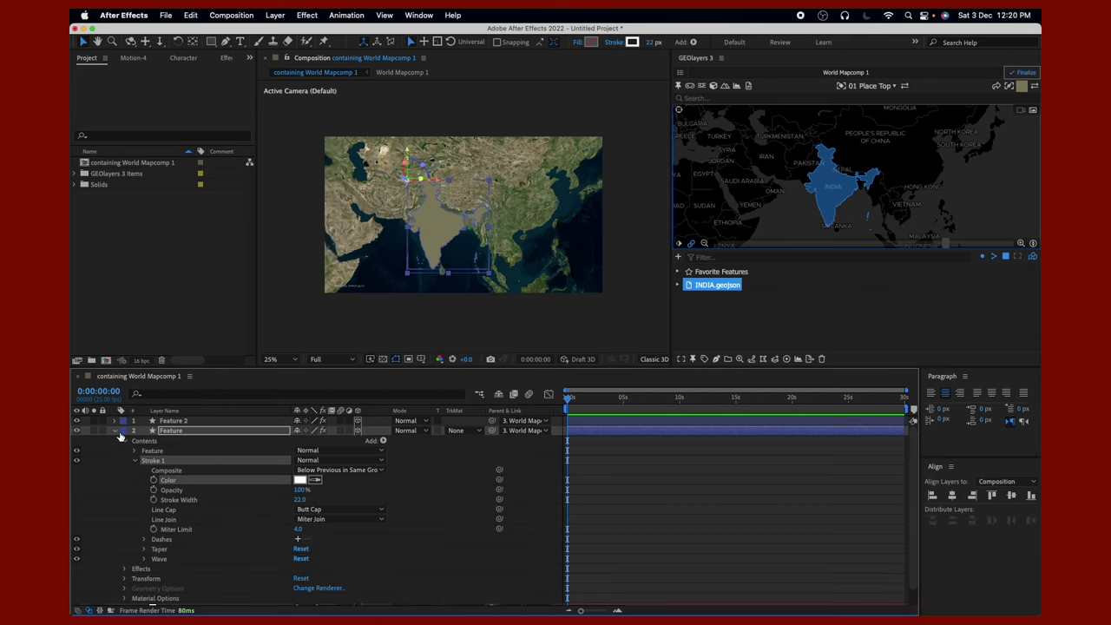
click(114, 431)
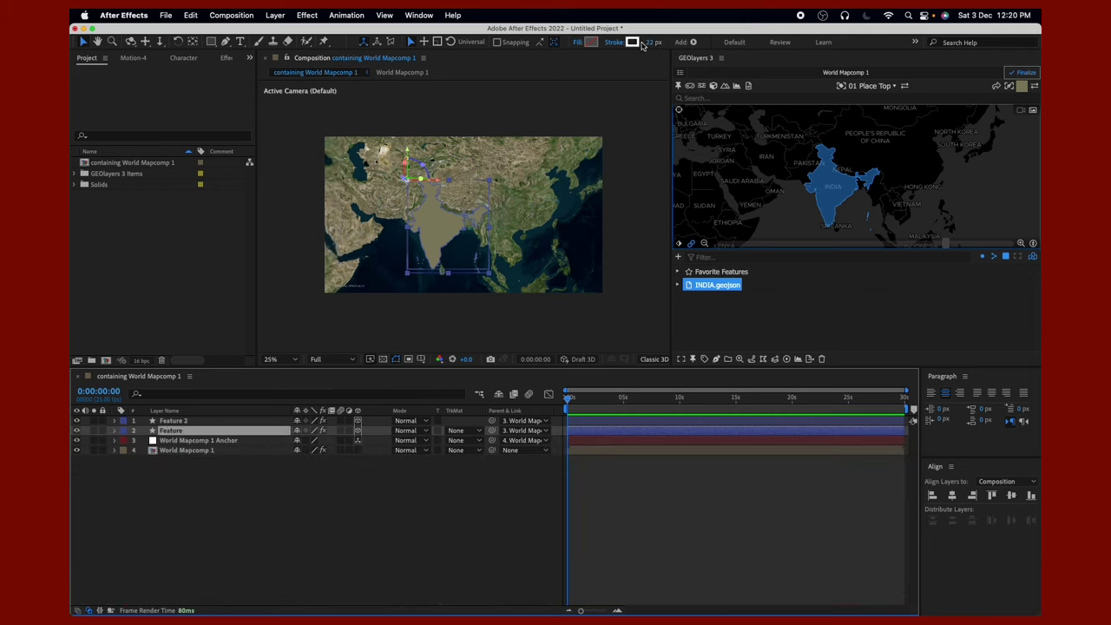
click(695, 42)
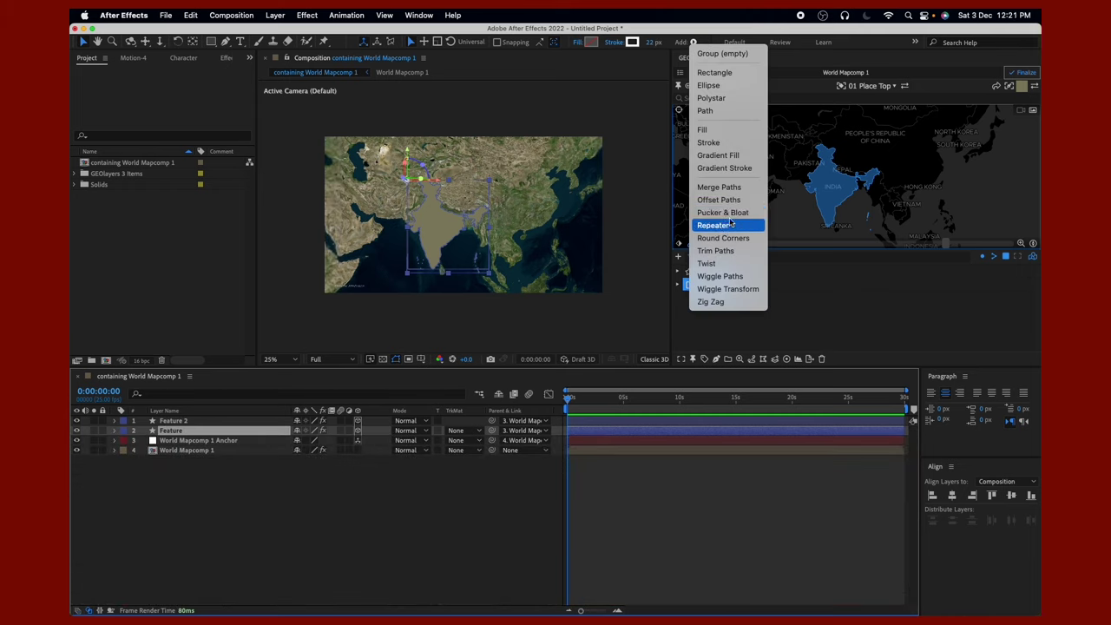
Add Trim Paths to the Feature layer and keyframe its End from 0% to 100%.
click(727, 250)
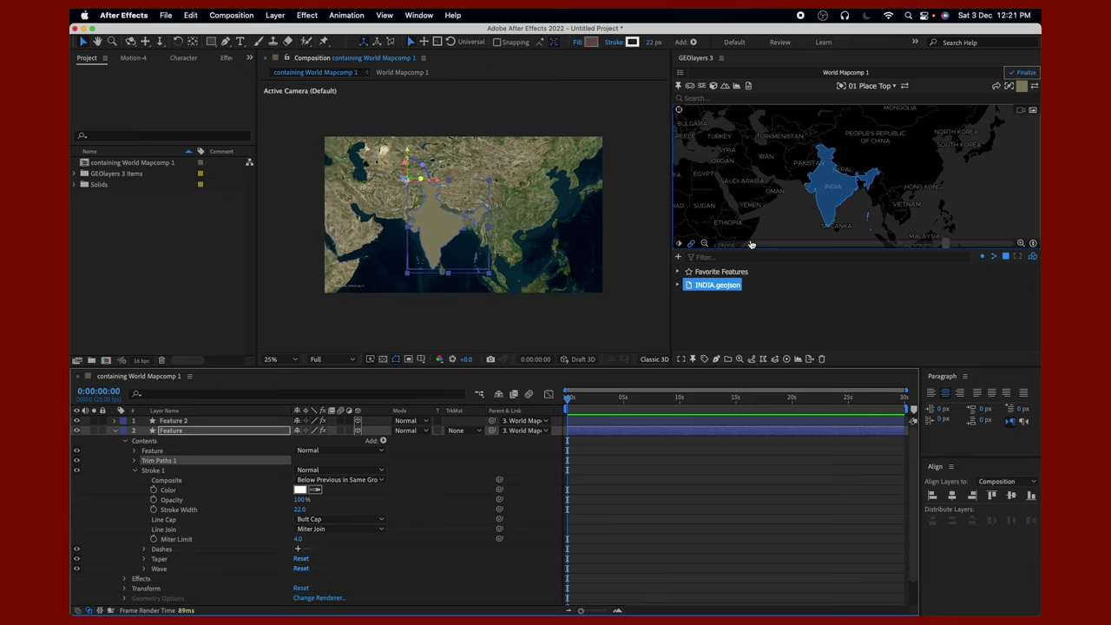
click(134, 461)
click(154, 480)
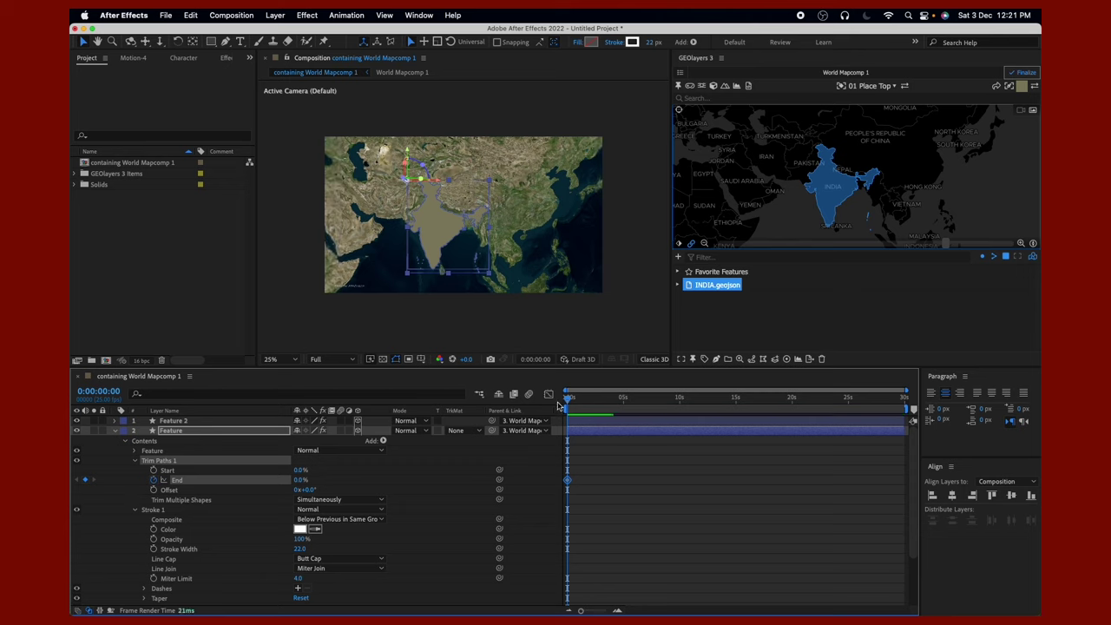
mouse_move(569, 399)
mouse_down()
mouse_move(605, 413)
mouse_move(583, 410)
mouse_up()
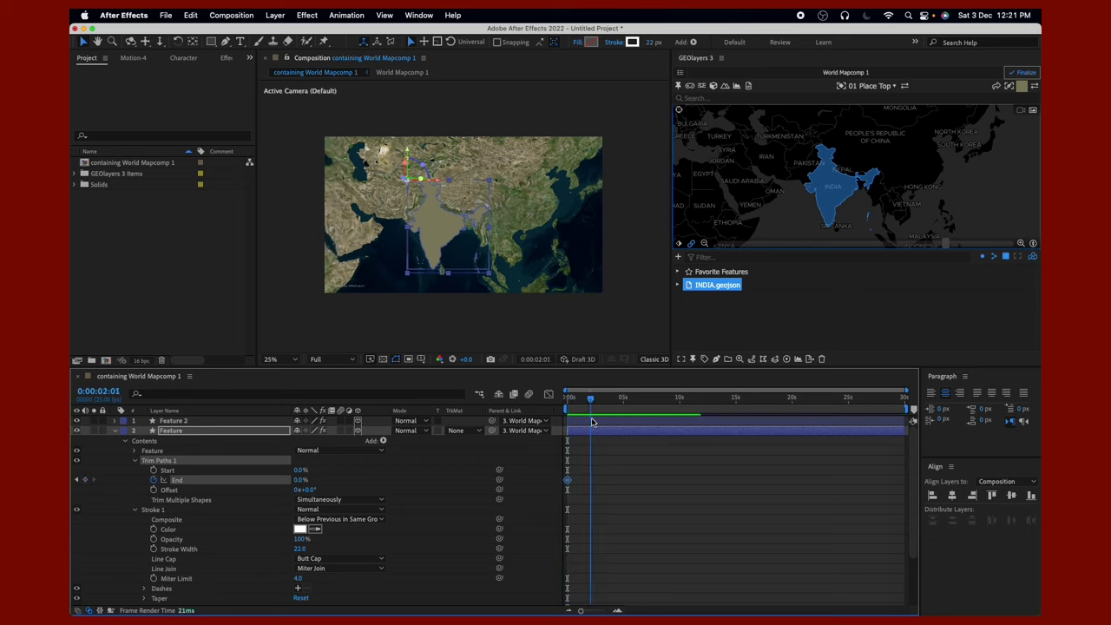
mouse_move(300, 480)
mouse_down()
mouse_move(686, 481)
mouse_move(565, 509)
mouse_move(595, 484)
mouse_move(586, 484)
mouse_up()
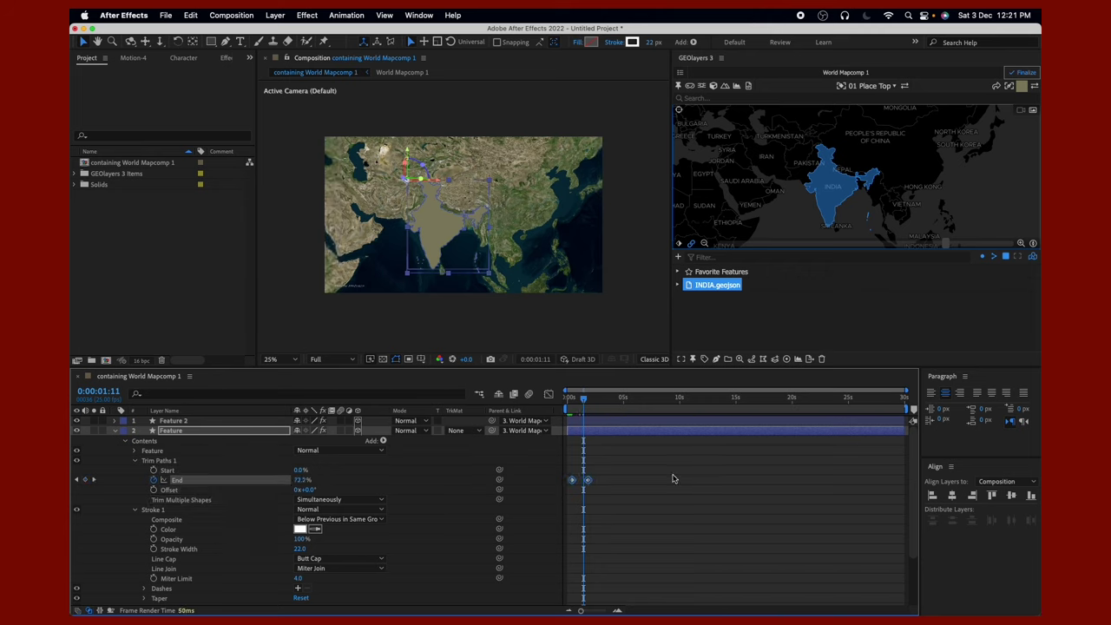
Shift the Feature layer and its End keyframes later, then select both keyframes.
click(643, 464)
drag(590, 431, 619, 431)
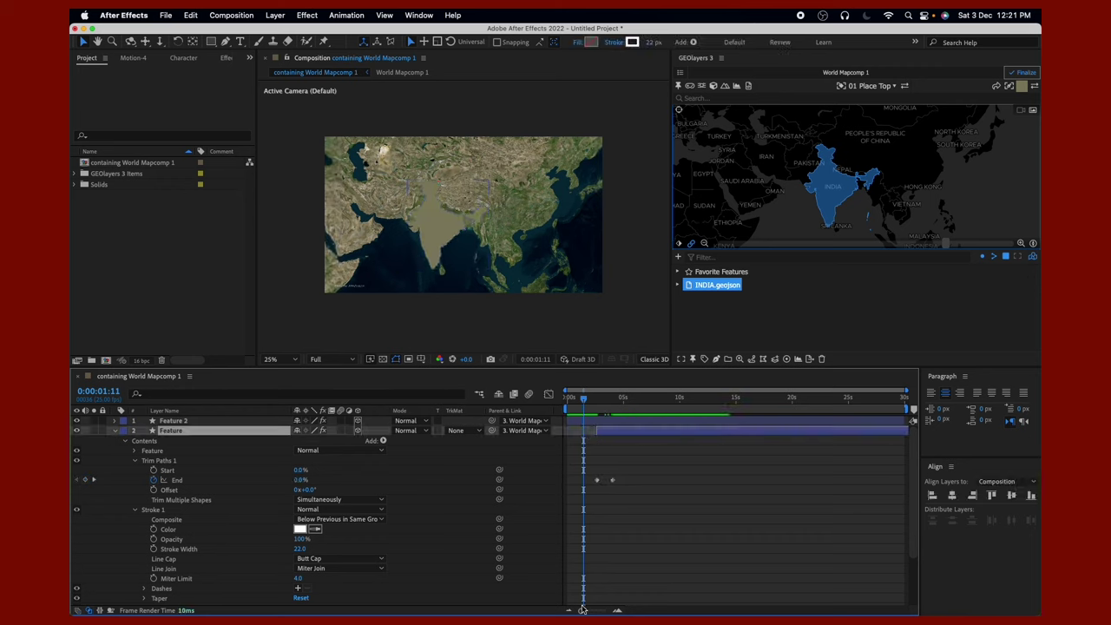
drag(580, 610, 610, 611)
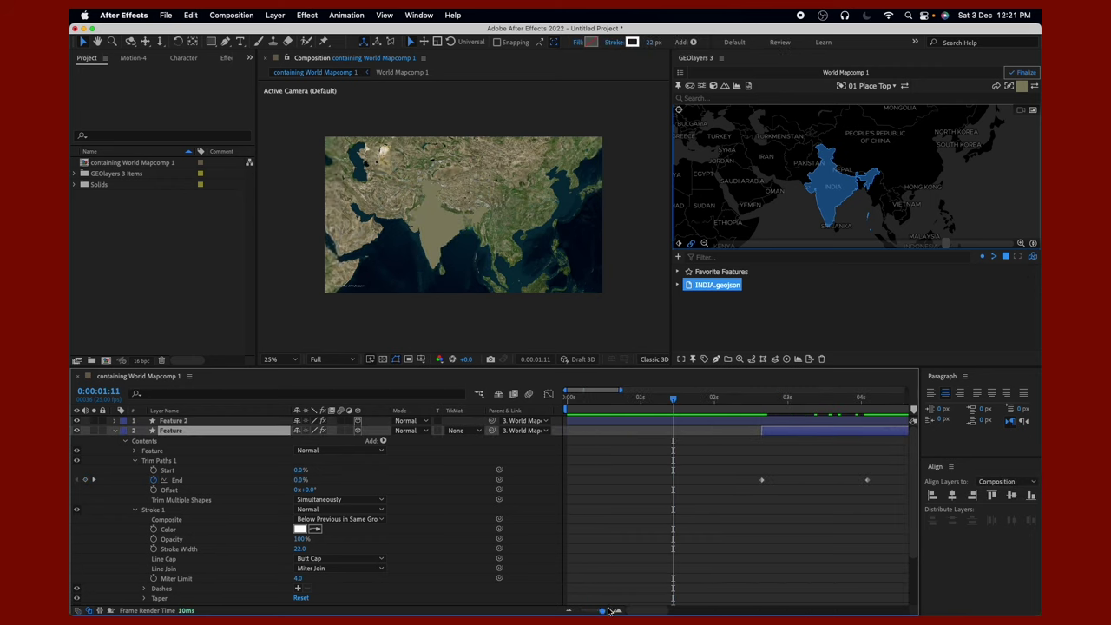
drag(602, 610, 597, 610)
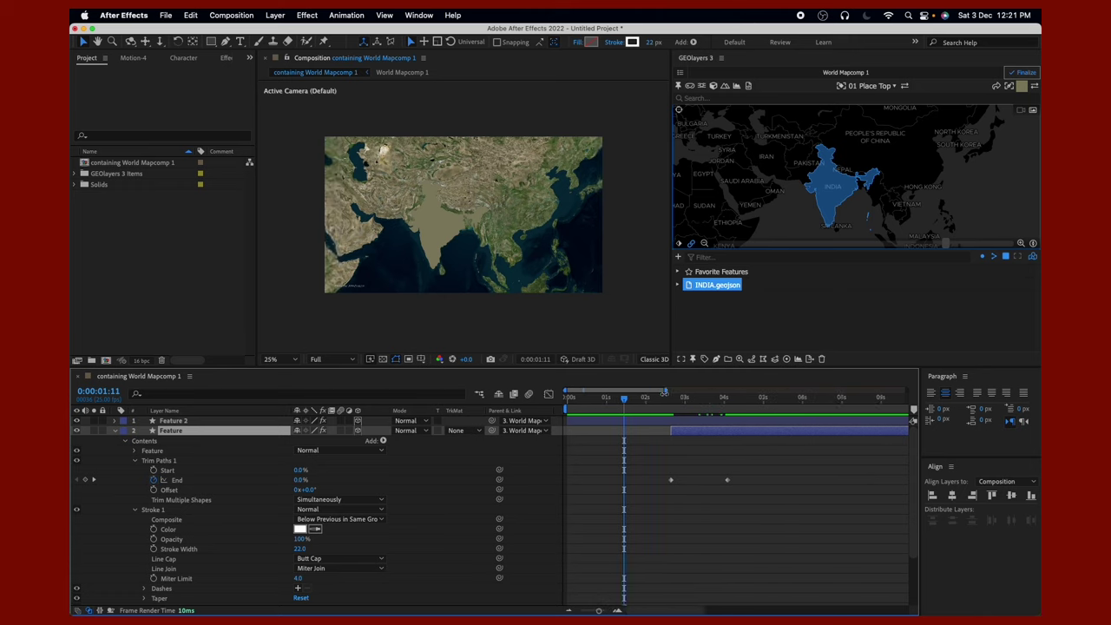
drag(763, 511, 619, 466)
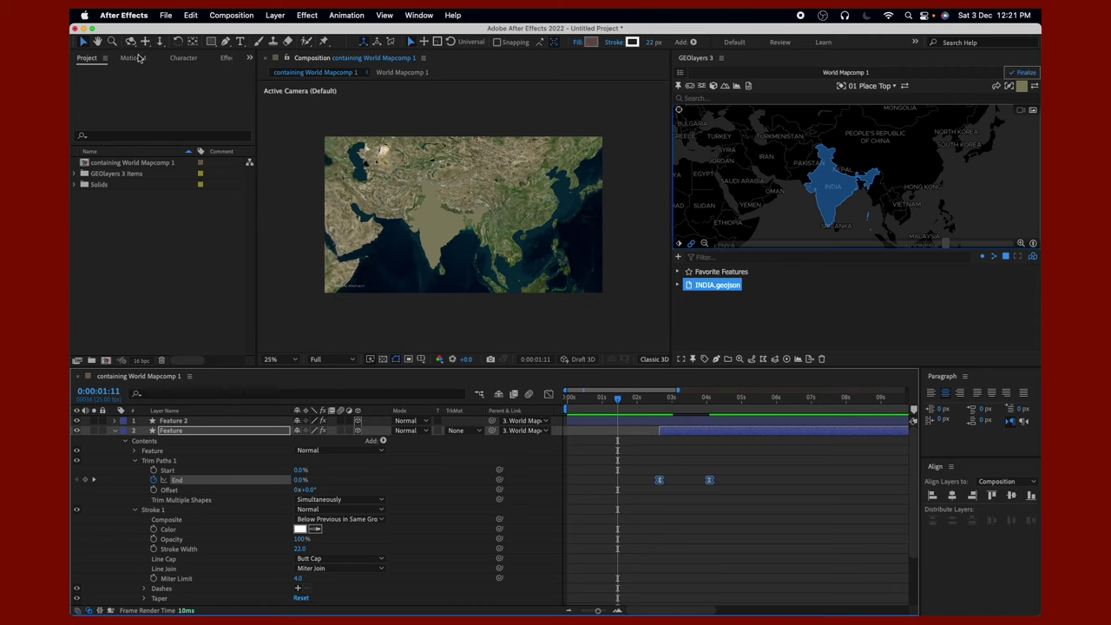
Ease the End keyframes on the speed graph to 84.70% influence for a fast-then-slow draw-on.
click(139, 57)
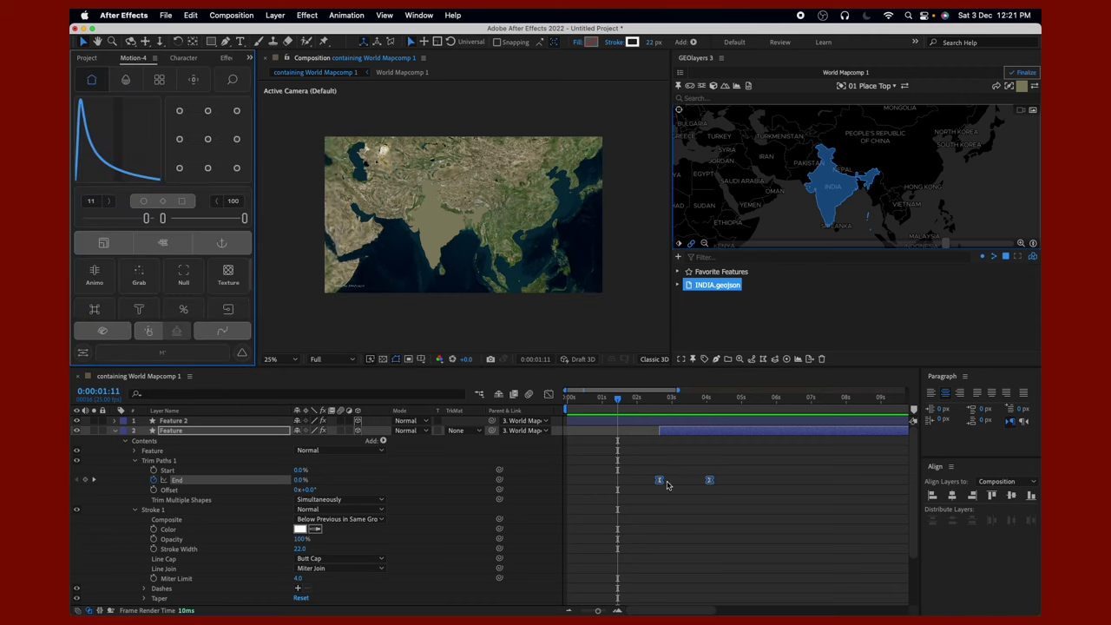
click(87, 58)
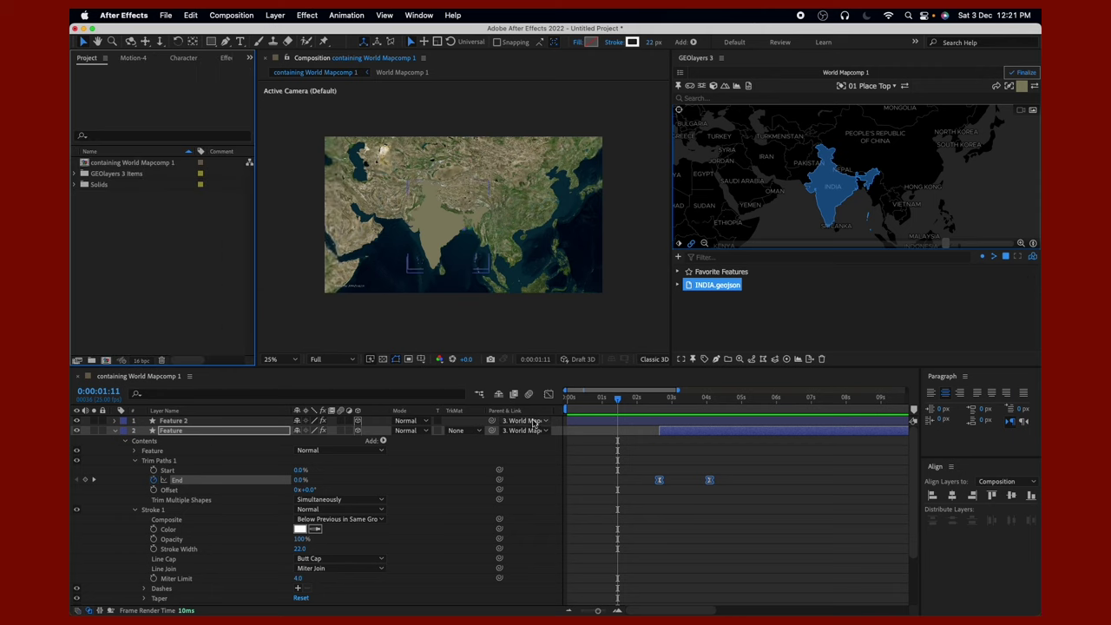
click(550, 395)
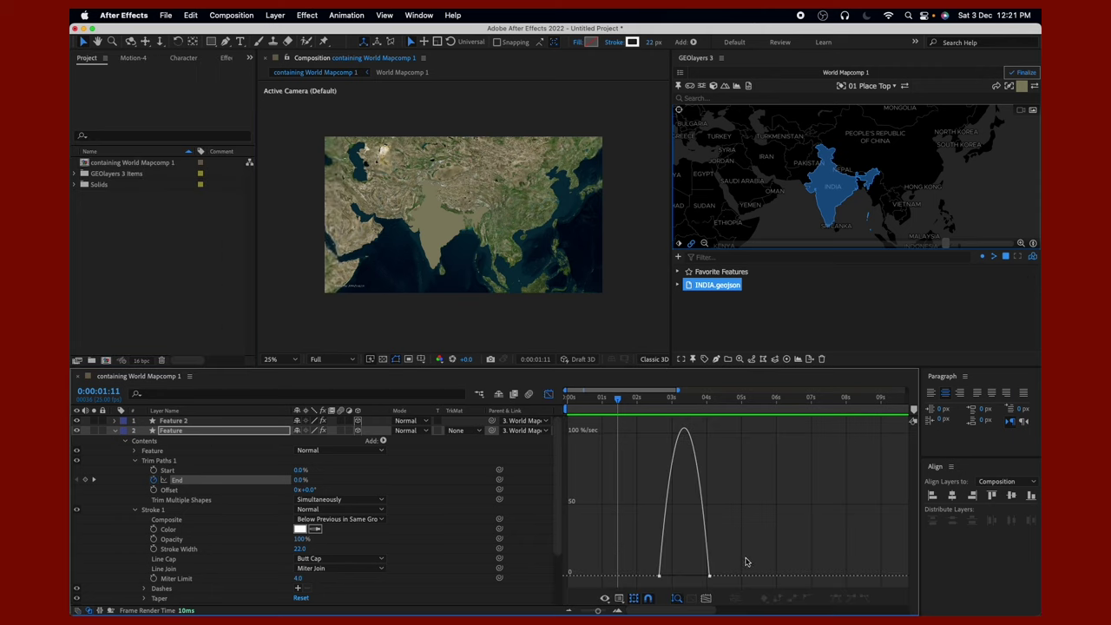
drag(745, 561, 651, 598)
right_click(745, 503)
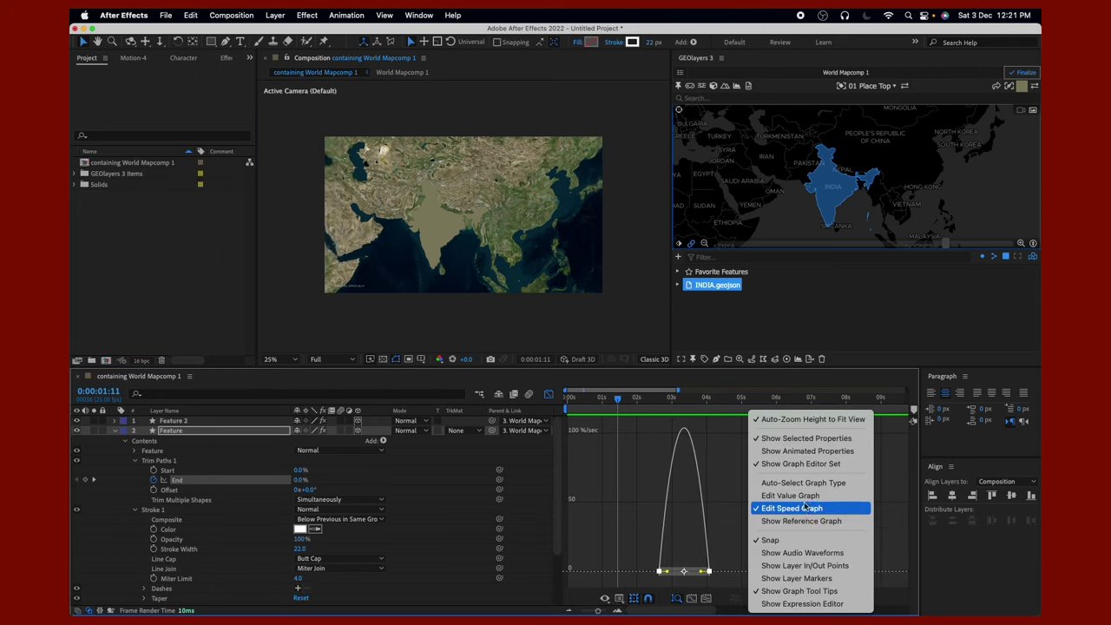
click(772, 510)
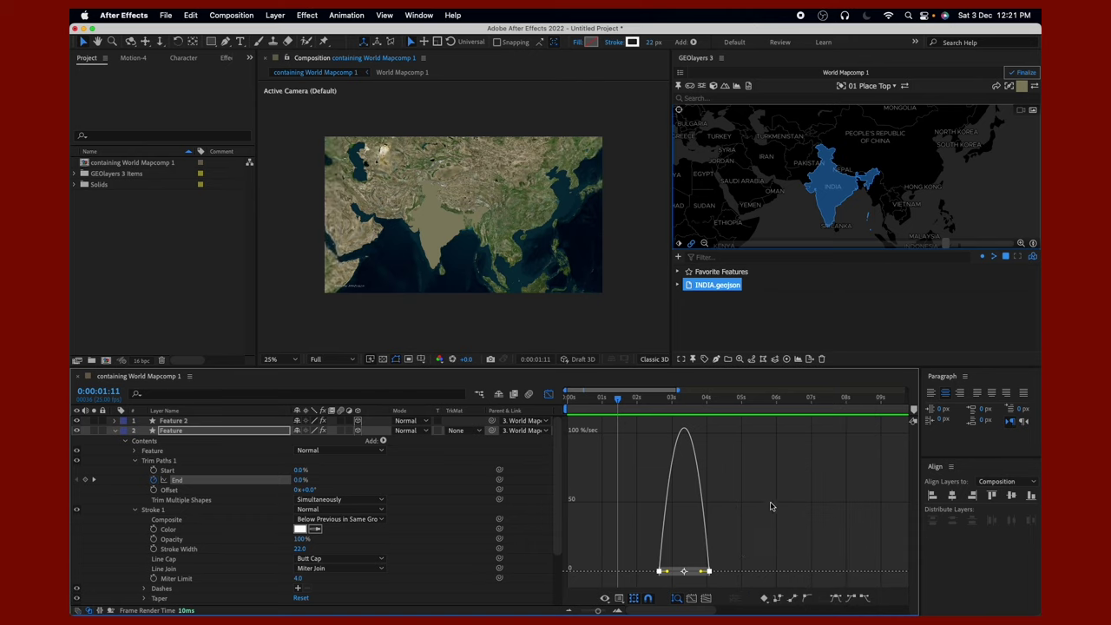
drag(702, 572, 669, 575)
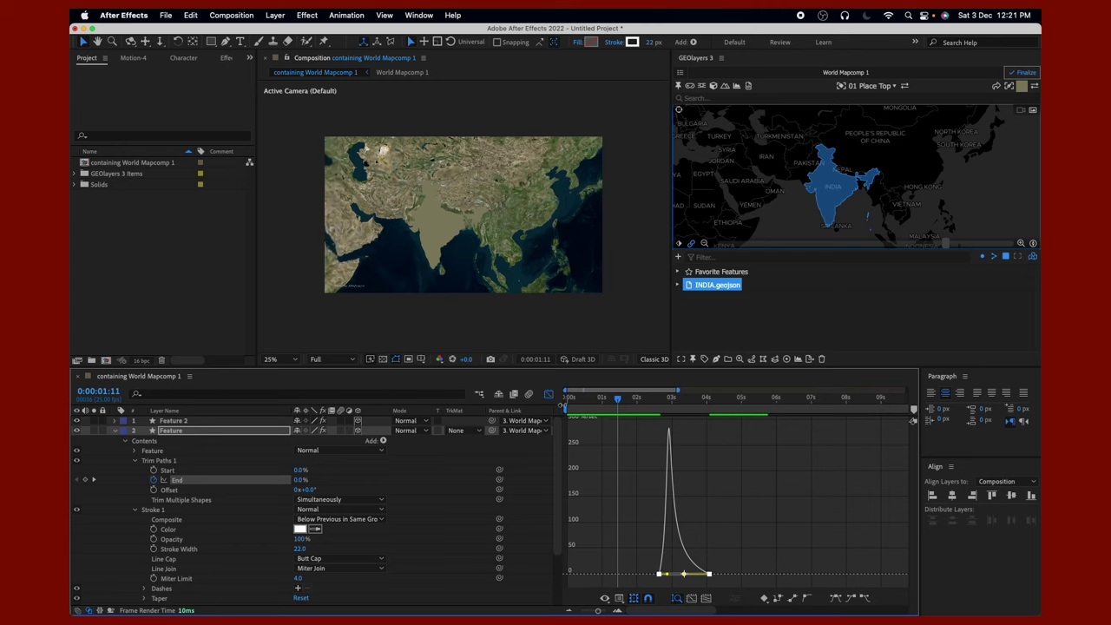
click(547, 394)
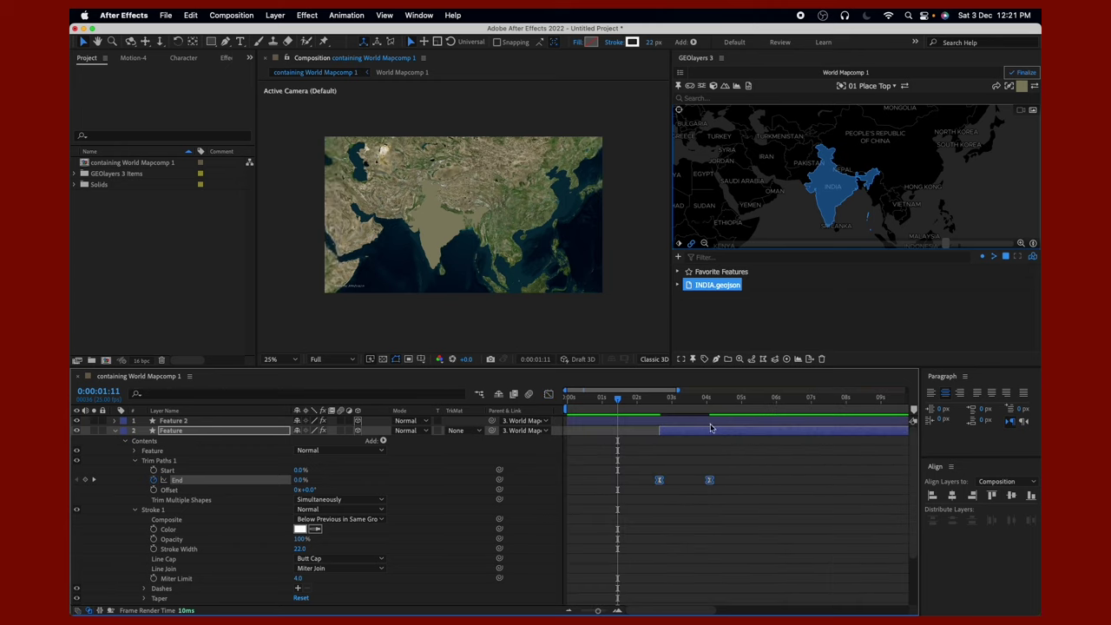
Preview the India outline drawing on, replay from about 2 seconds, and collapse the Feature layer.
click(633, 410)
key(space)
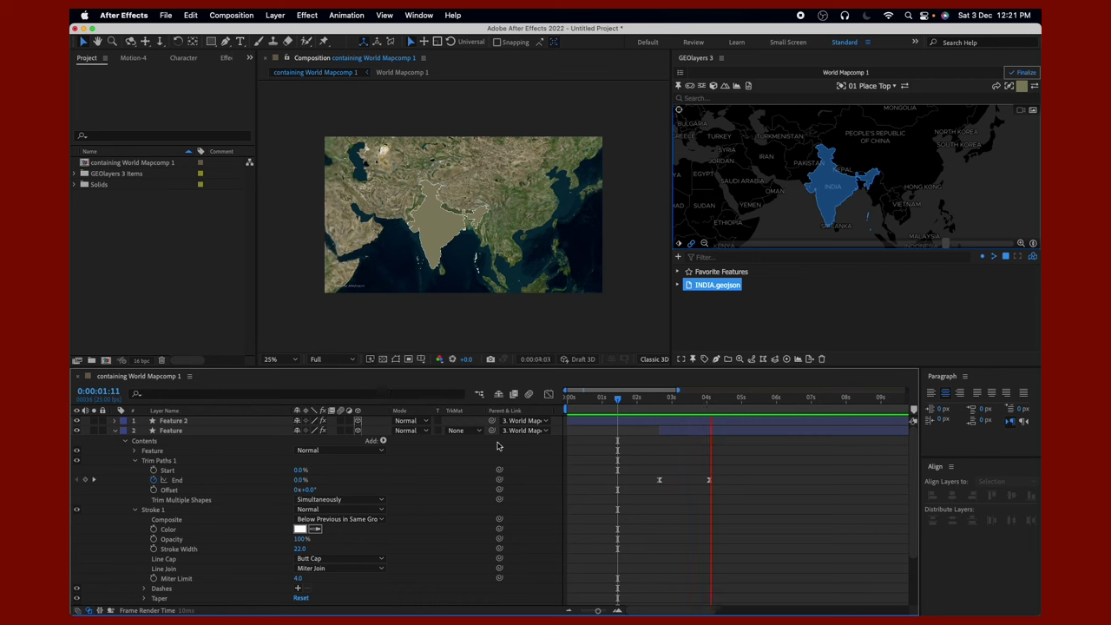
key(space)
key(period)
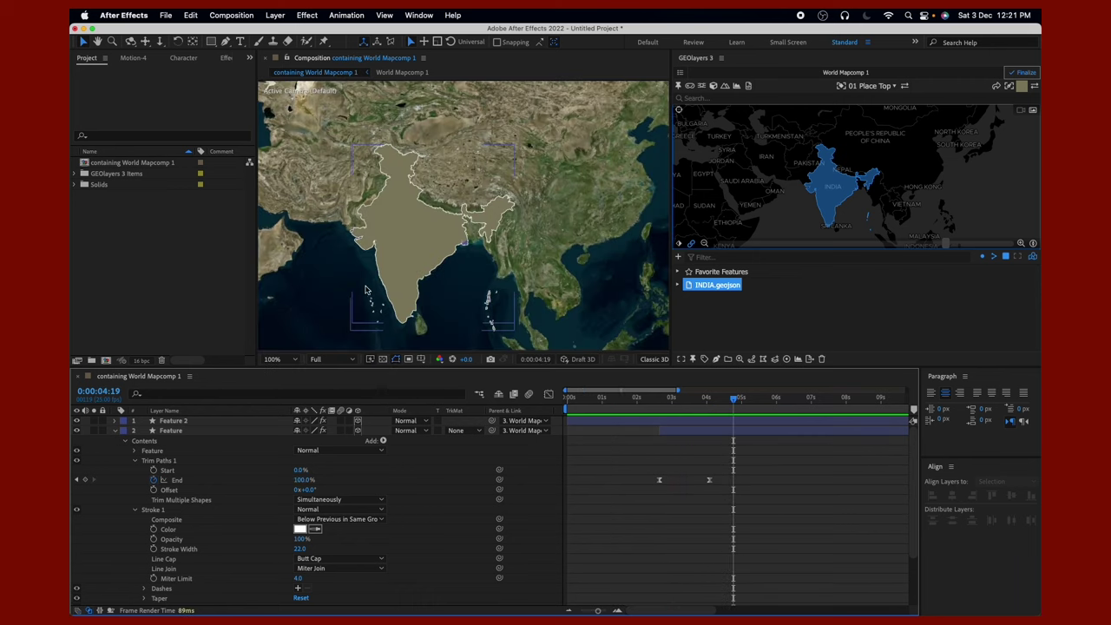
key(comma)
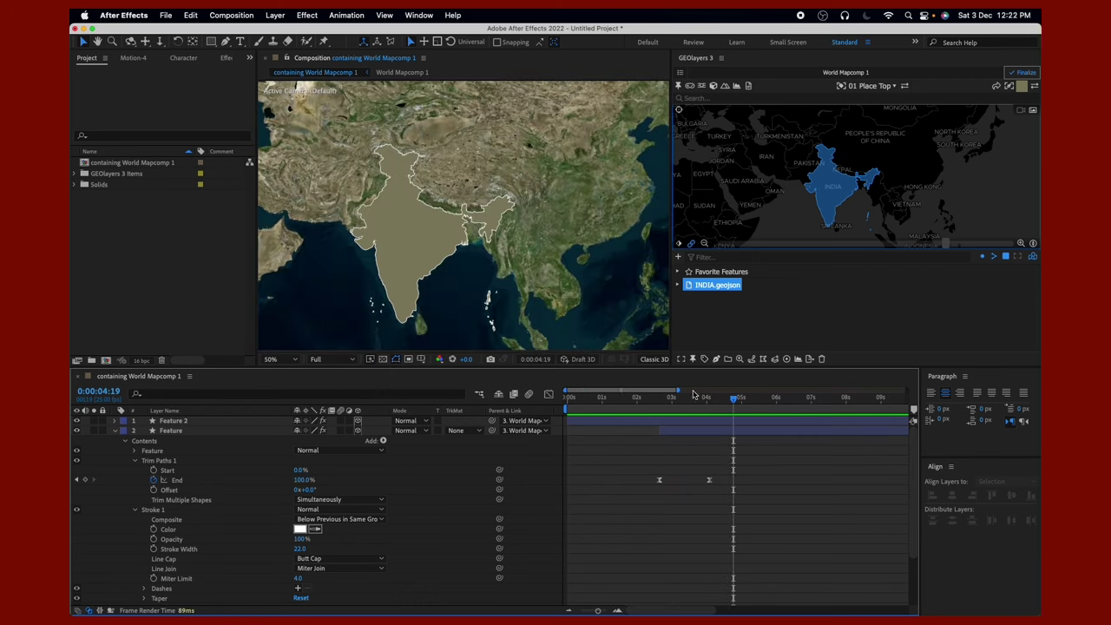
drag(739, 402, 638, 399)
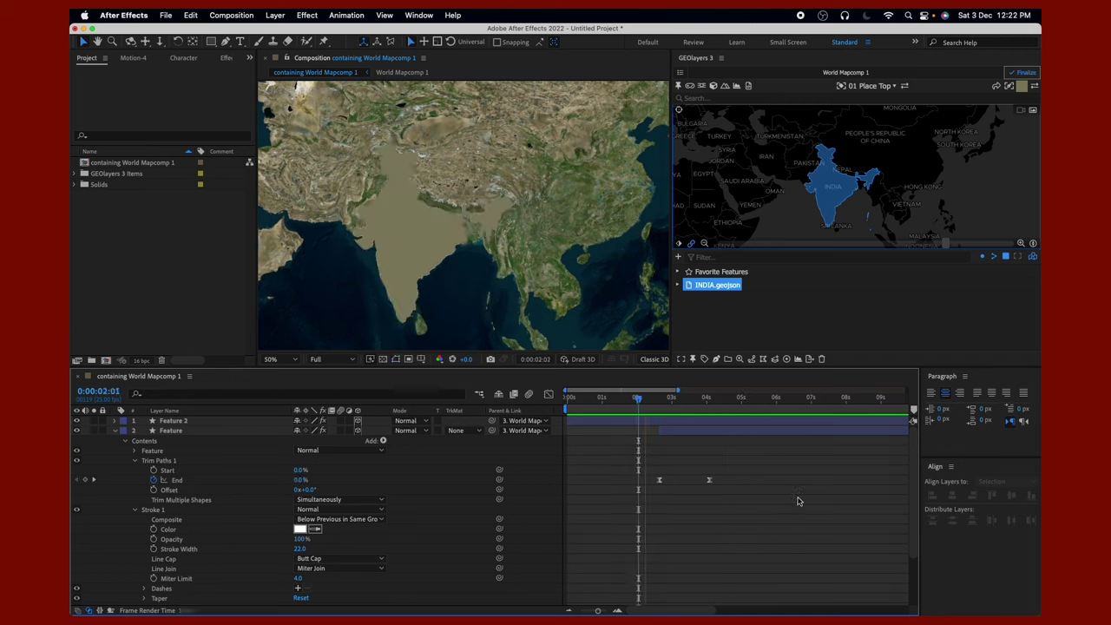
key(space)
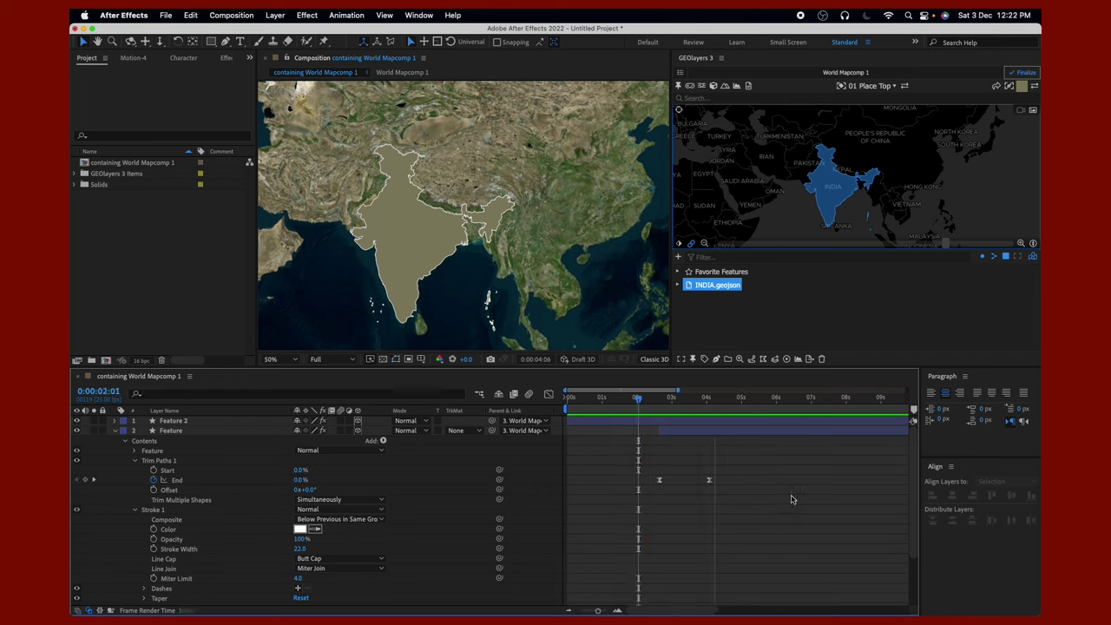
drag(724, 400, 561, 480)
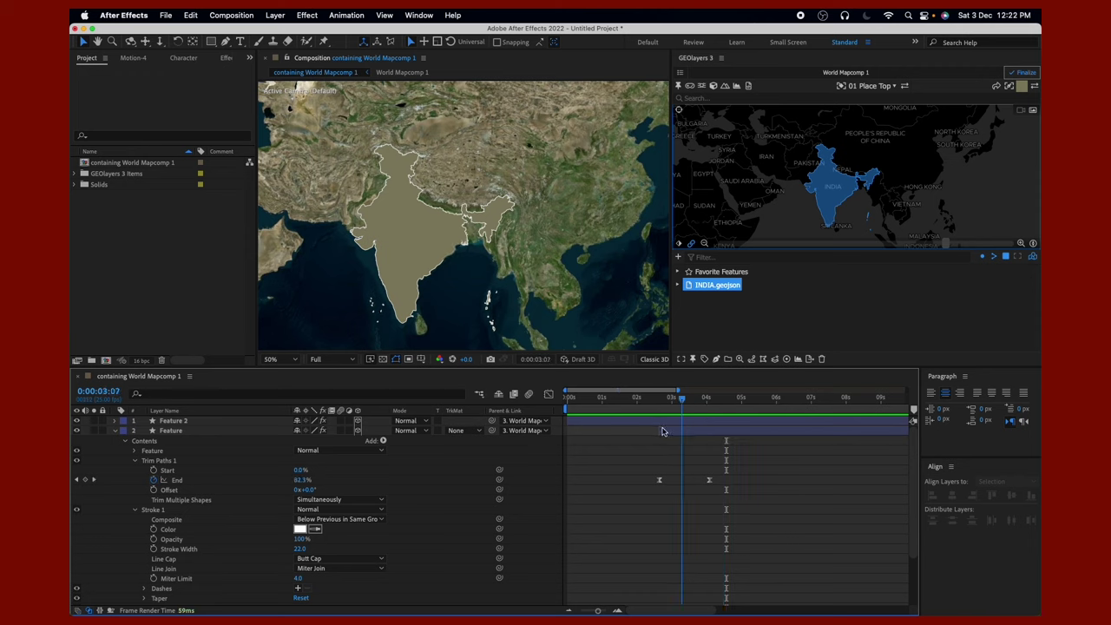
click(113, 430)
drag(568, 399, 691, 419)
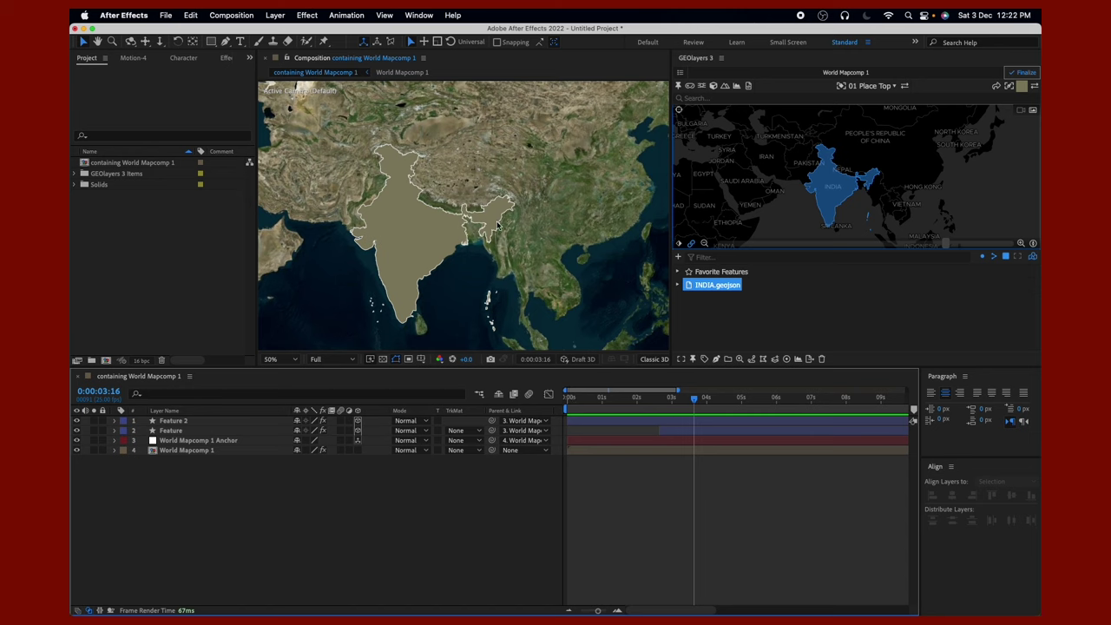
click(200, 421)
click(591, 42)
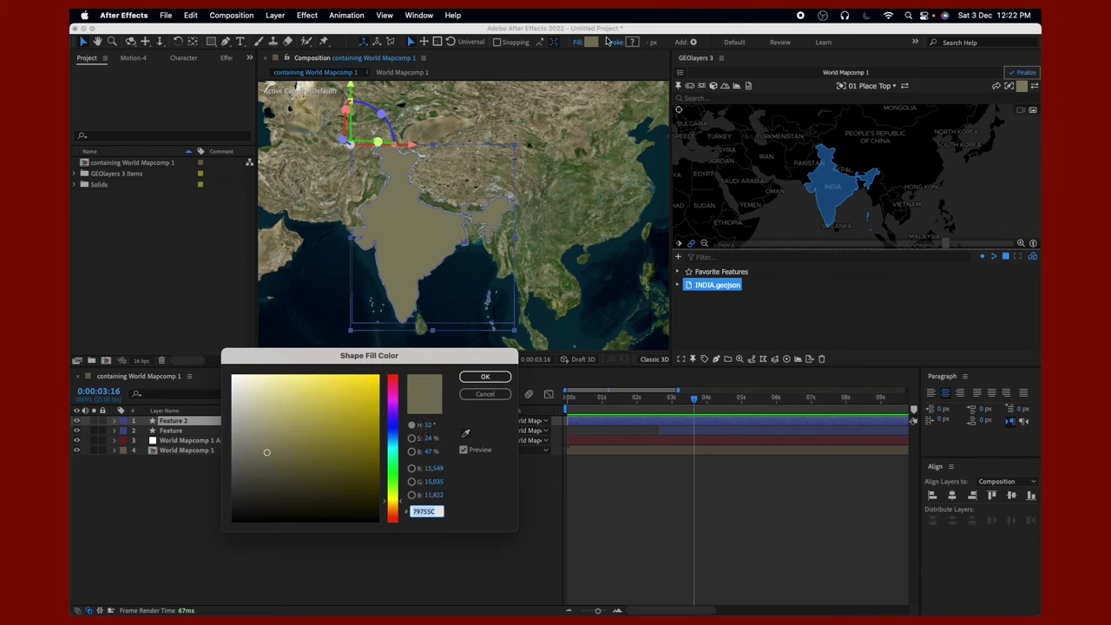
click(485, 392)
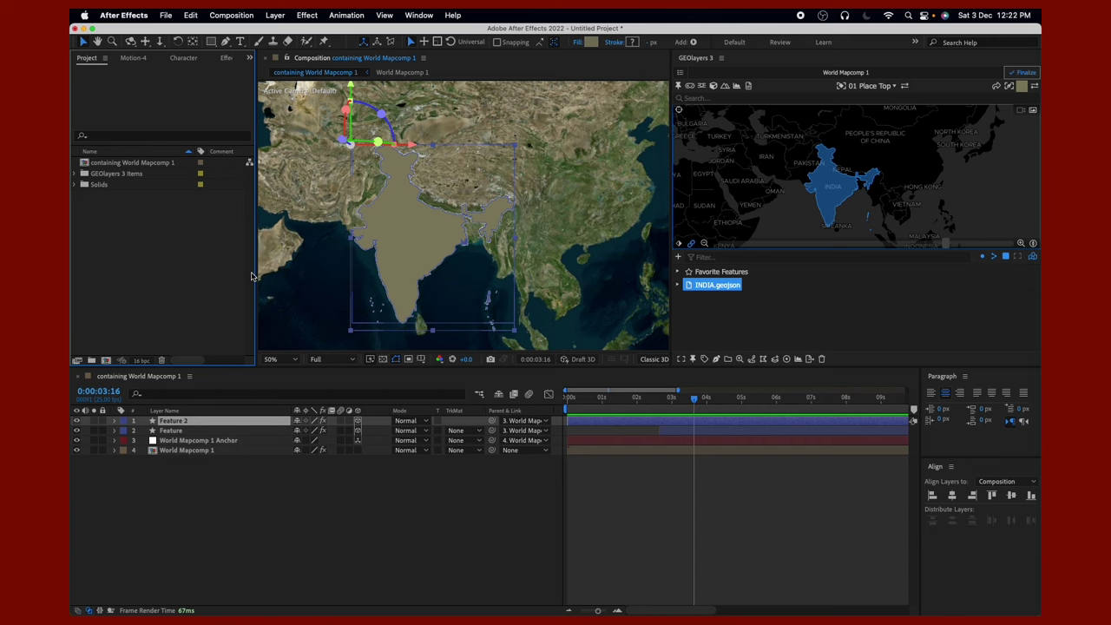
double_click(163, 217)
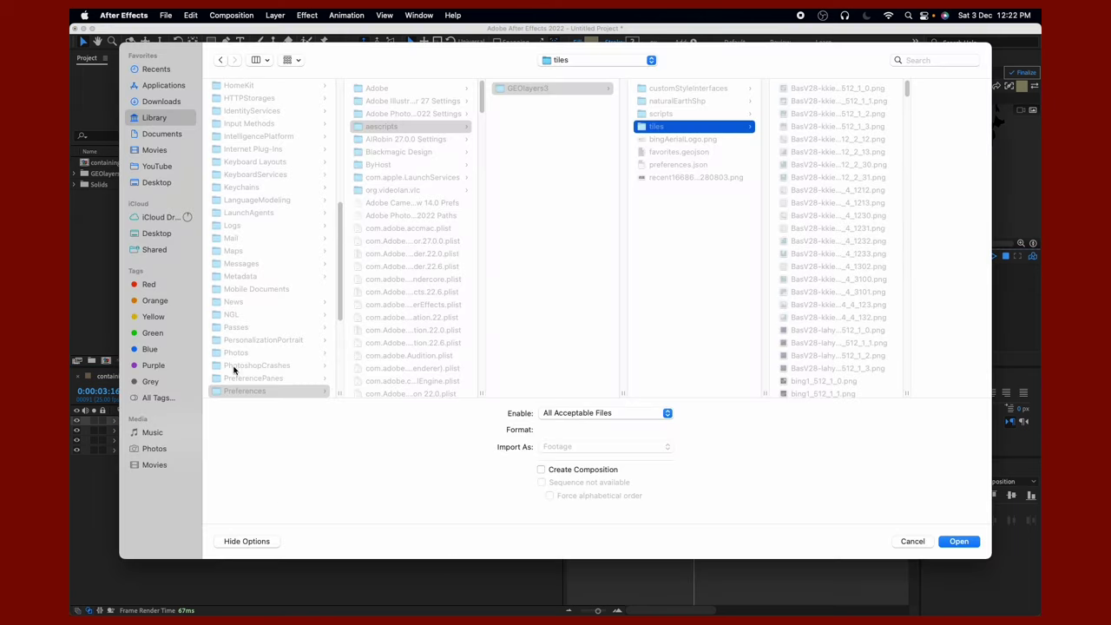
click(155, 137)
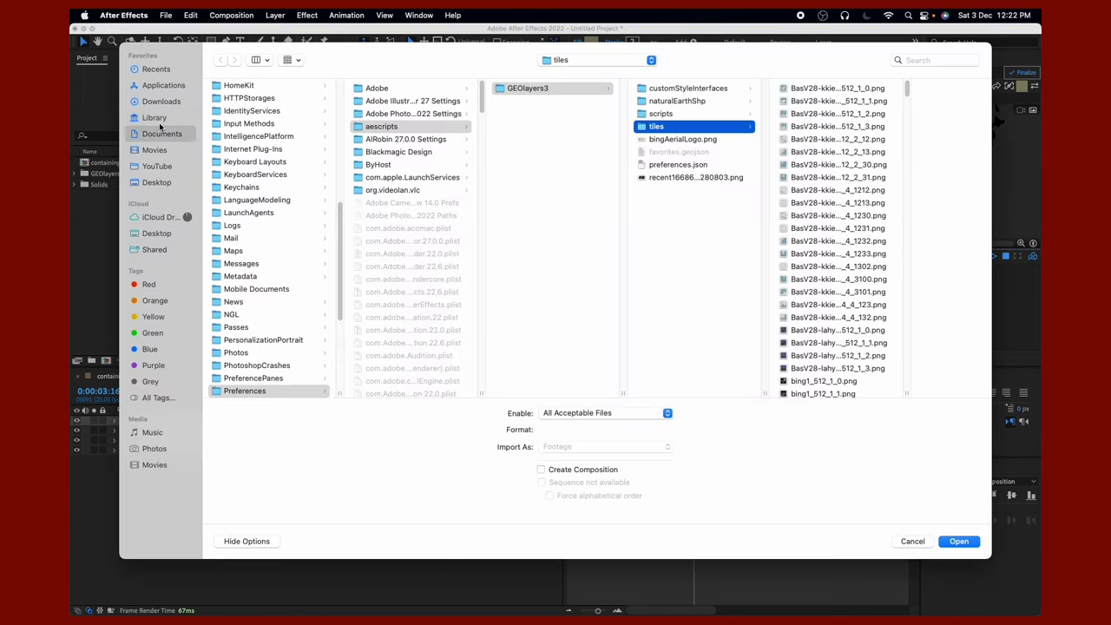
click(151, 234)
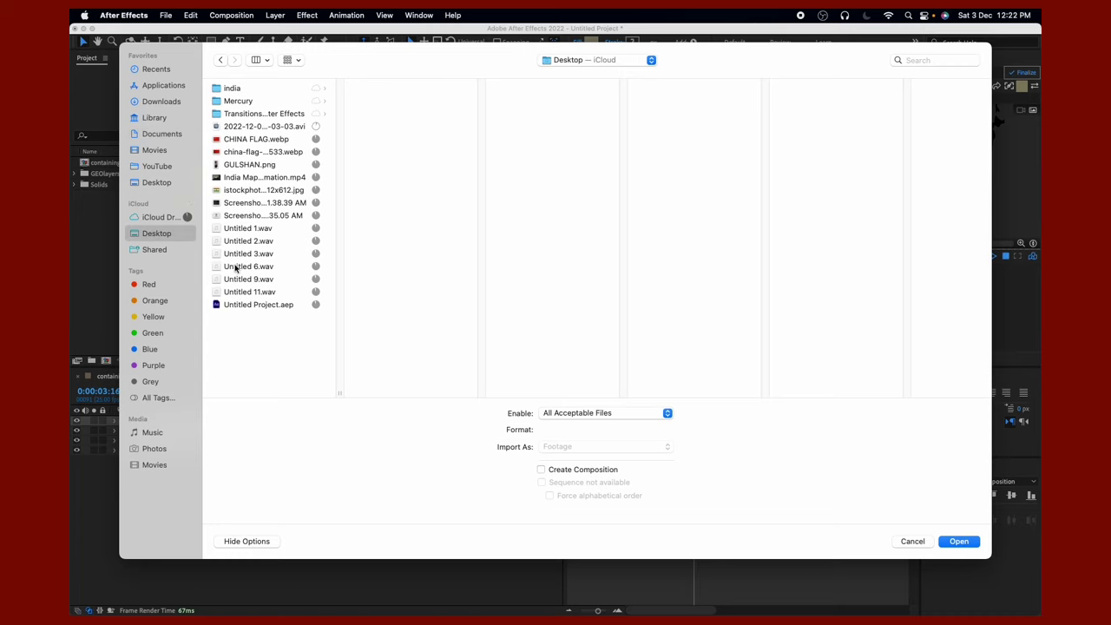
click(235, 190)
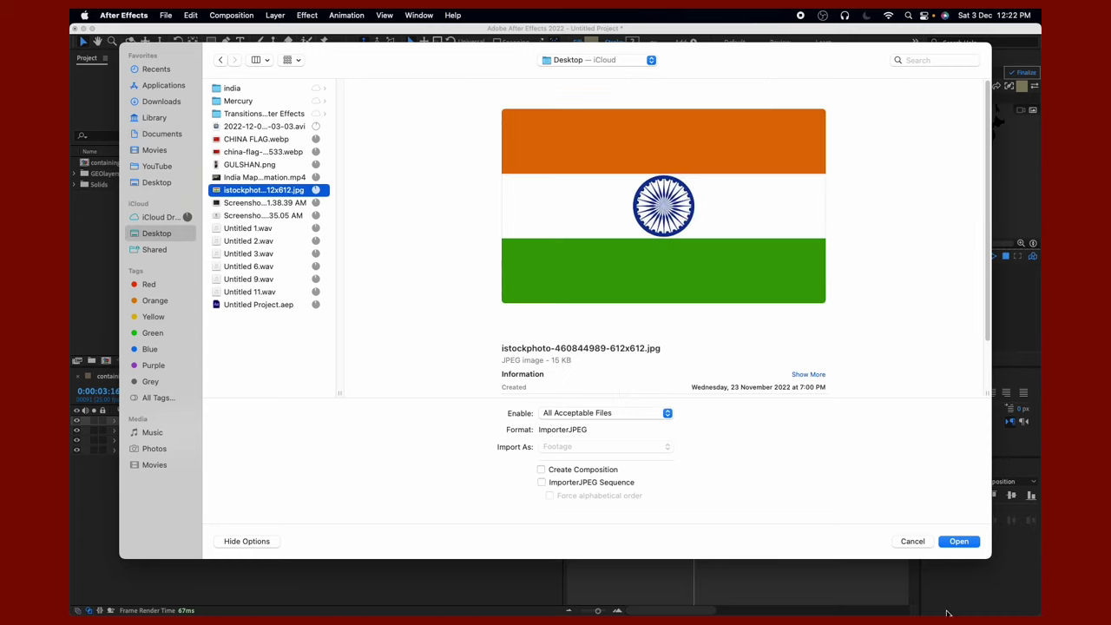
click(958, 542)
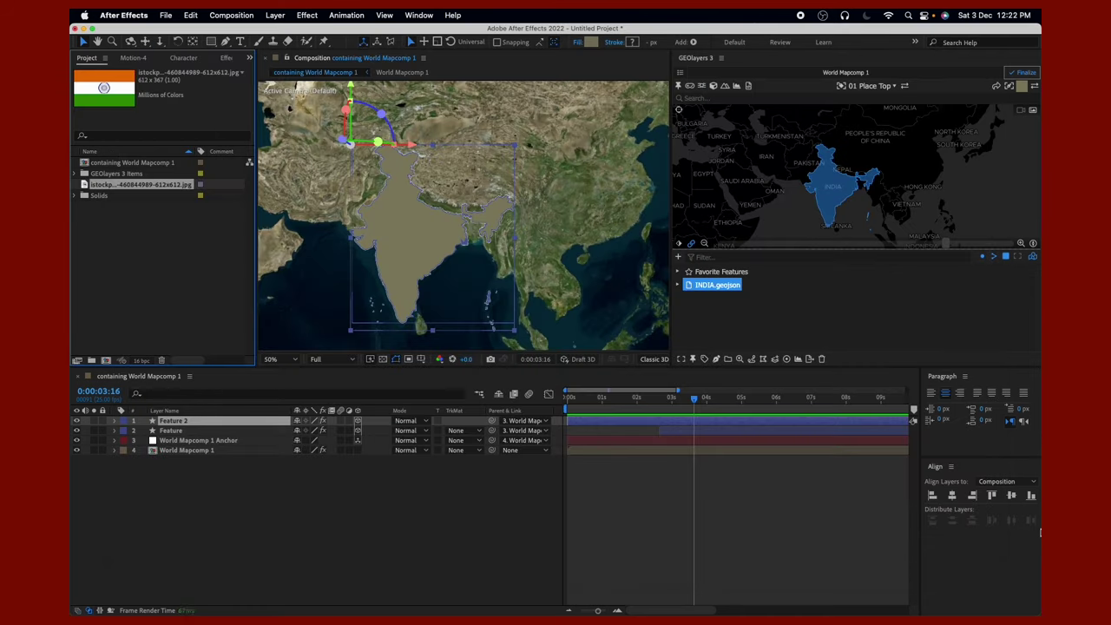
Add the flag image as the top layer over India and start zooming the GEOlayers map out.
drag(106, 195, 206, 420)
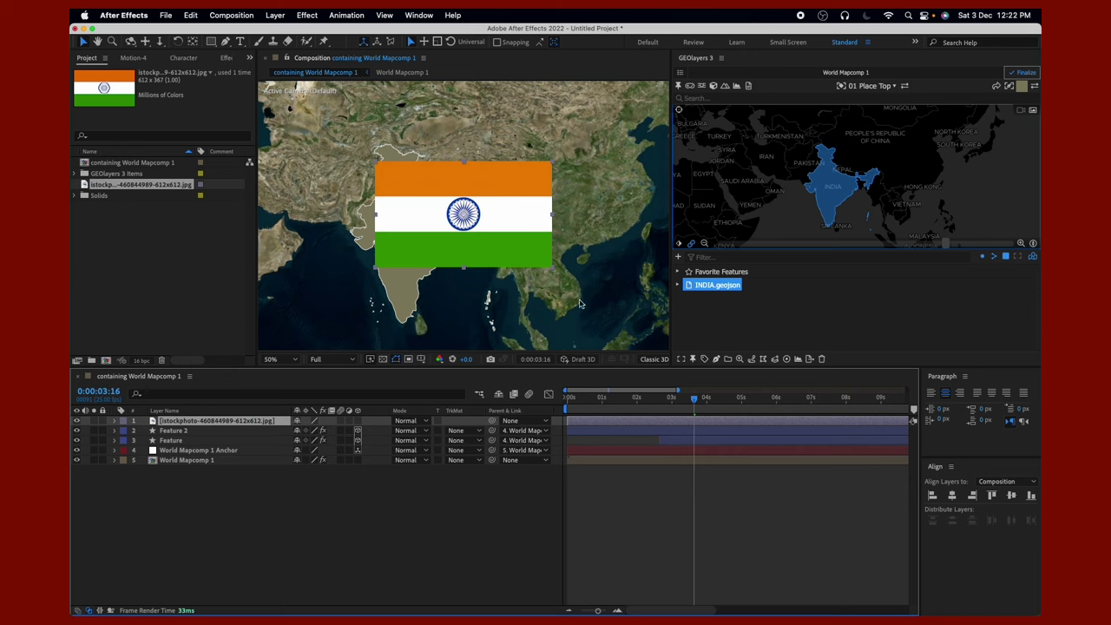
mouse_move(456, 195)
mouse_down()
mouse_move(378, 219)
mouse_move(408, 221)
mouse_up()
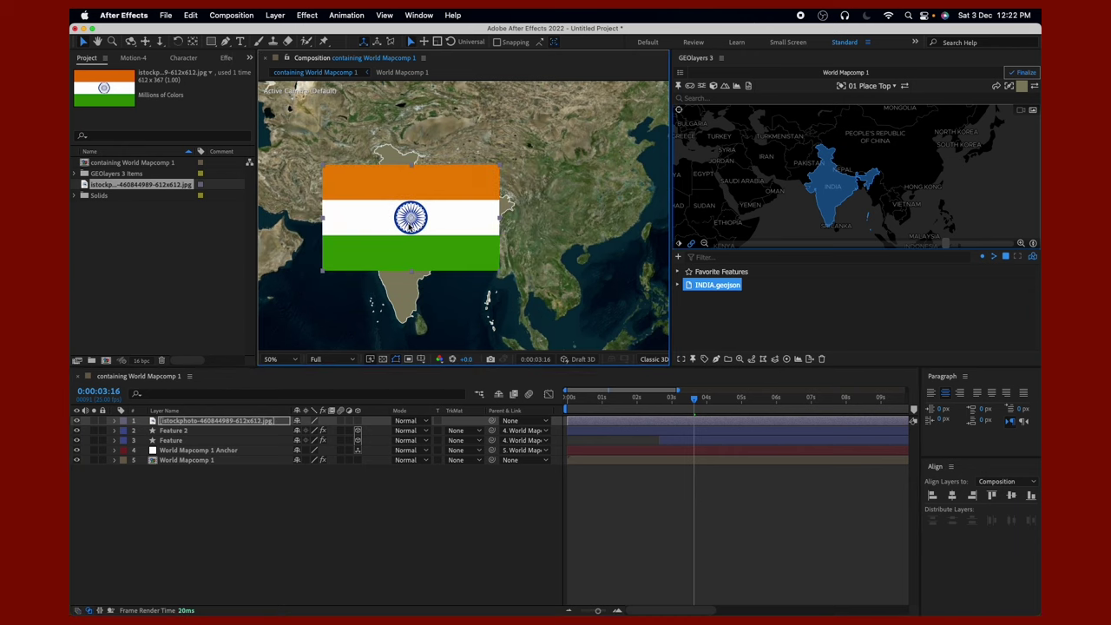
scroll(389, 312, down, 2)
scroll(437, 294, down, 2)
scroll(436, 294, up, 2)
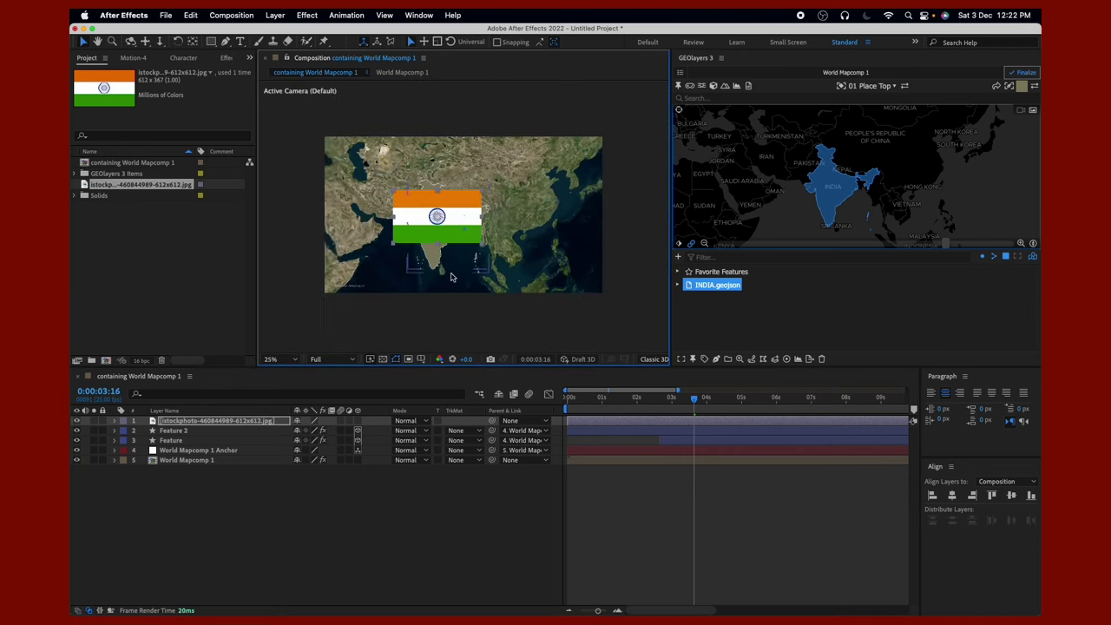
scroll(478, 297, up, 2)
scroll(514, 299, up, 2)
scroll(525, 280, down, 2)
scroll(512, 284, down, 2)
Zoom the map out to a broad Asia view, center India, and realign the flag over it.
scroll(497, 289, up, 2)
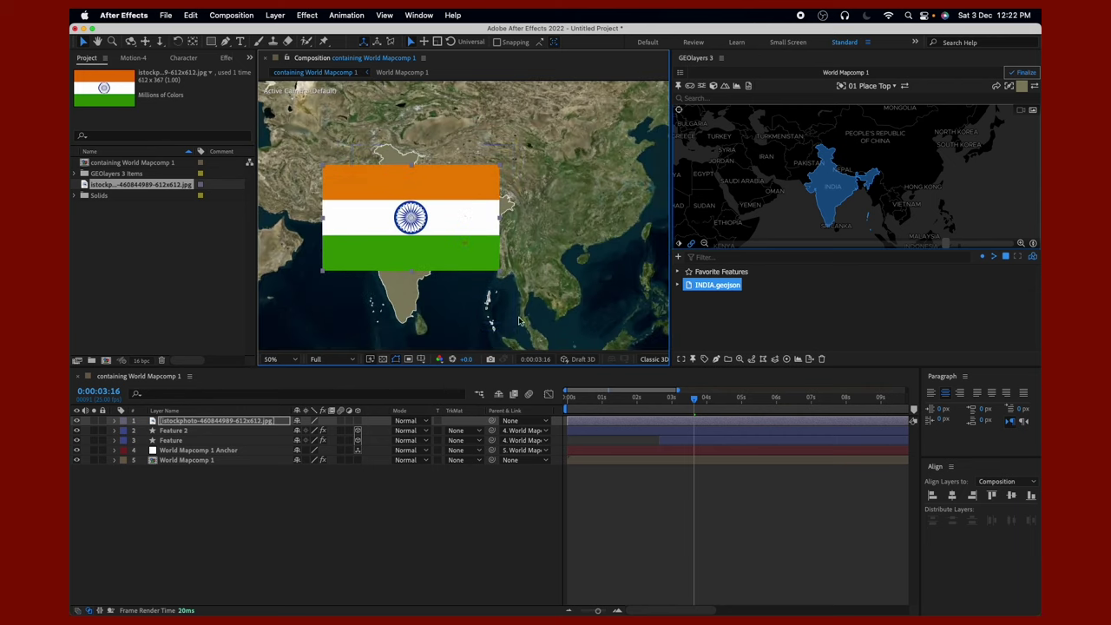
scroll(353, 329, up, 1)
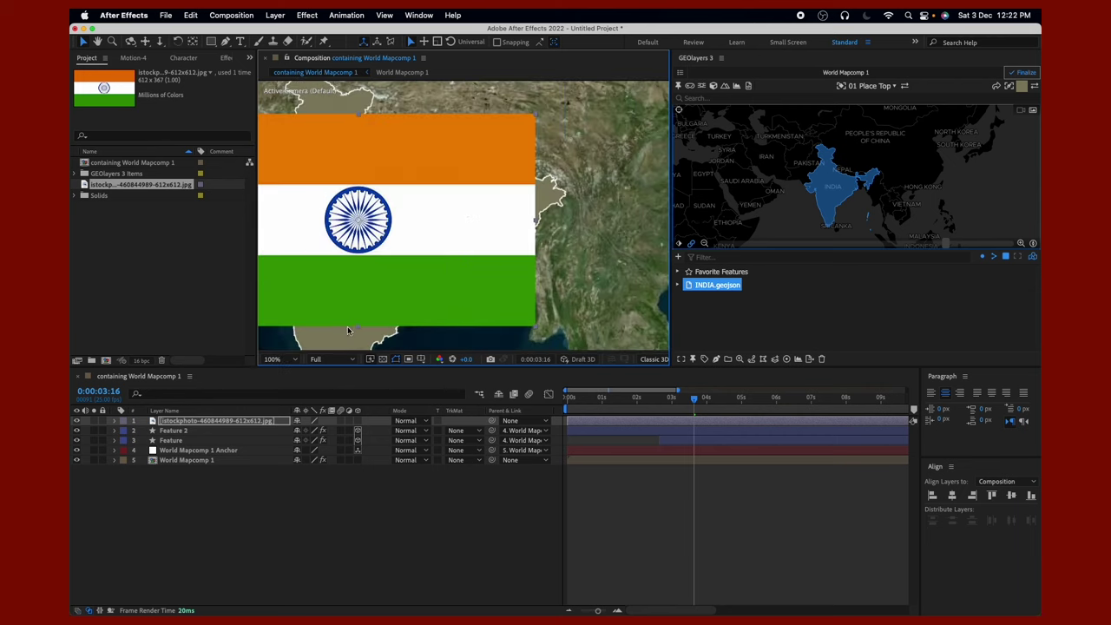
scroll(521, 291, down, 3)
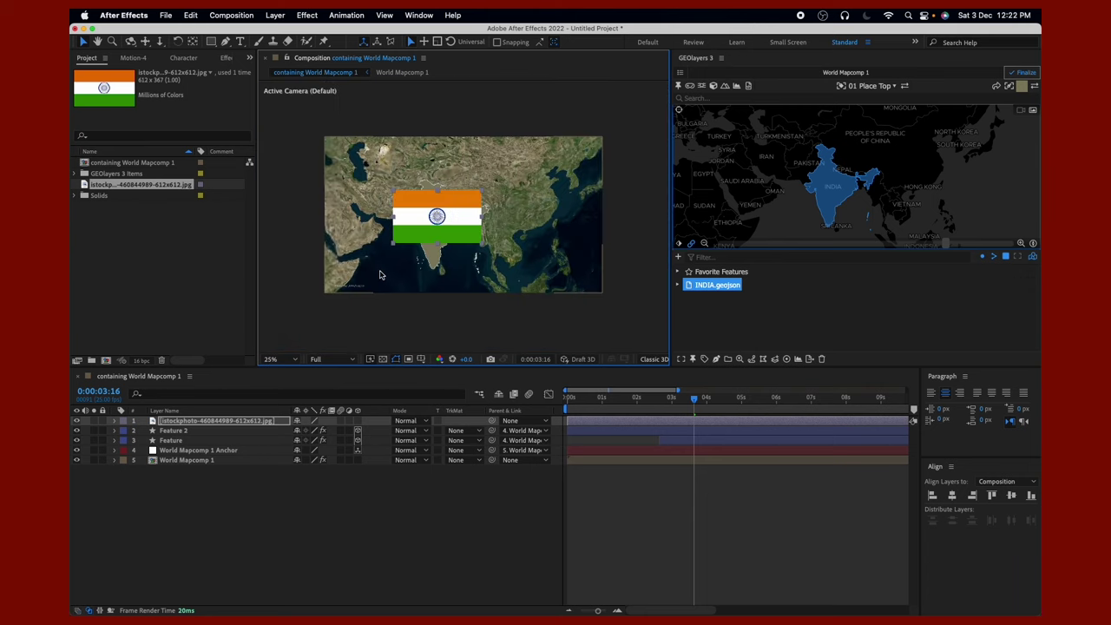
scroll(389, 318, up, 3)
scroll(340, 311, down, 1)
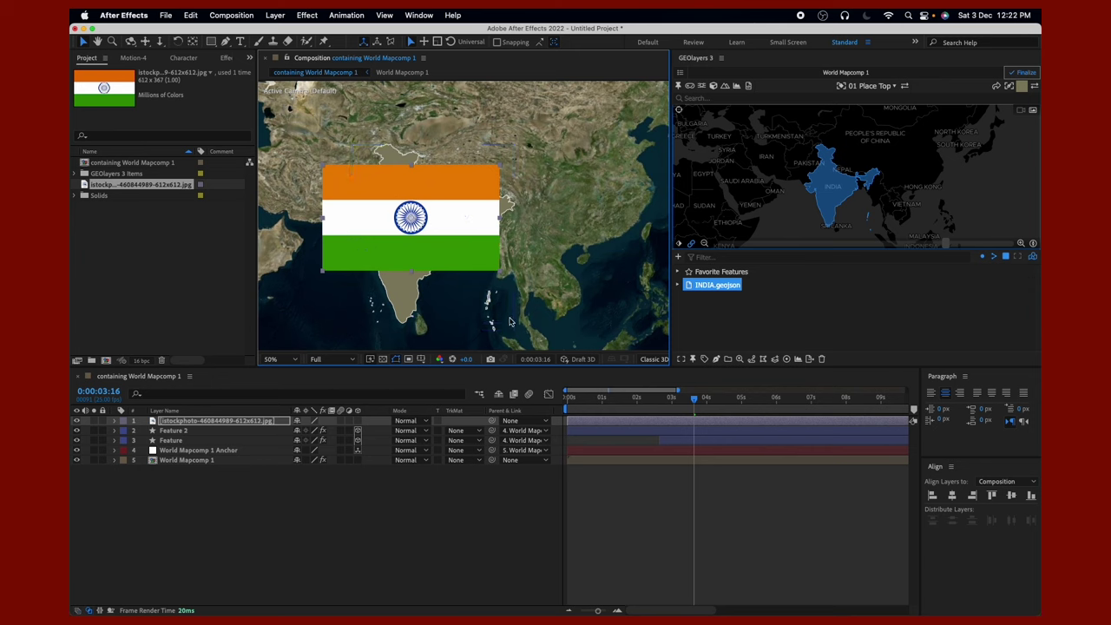
scroll(512, 304, down, 1)
scroll(816, 203, down, 3)
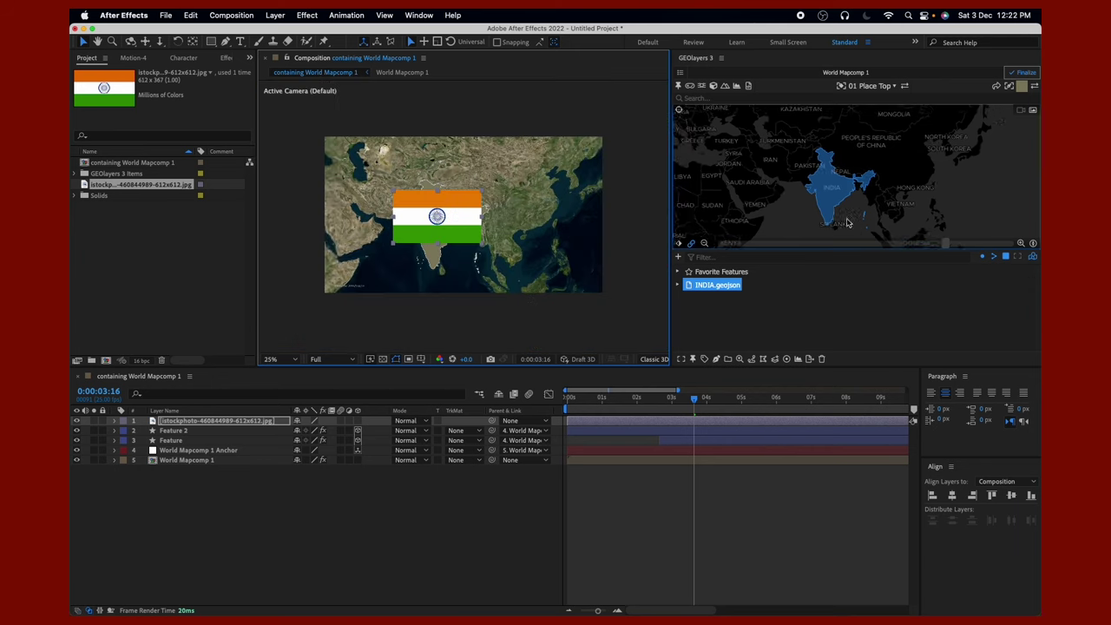
drag(858, 197, 870, 177)
mouse_move(483, 244)
mouse_down()
mouse_move(501, 249)
mouse_move(484, 236)
mouse_up()
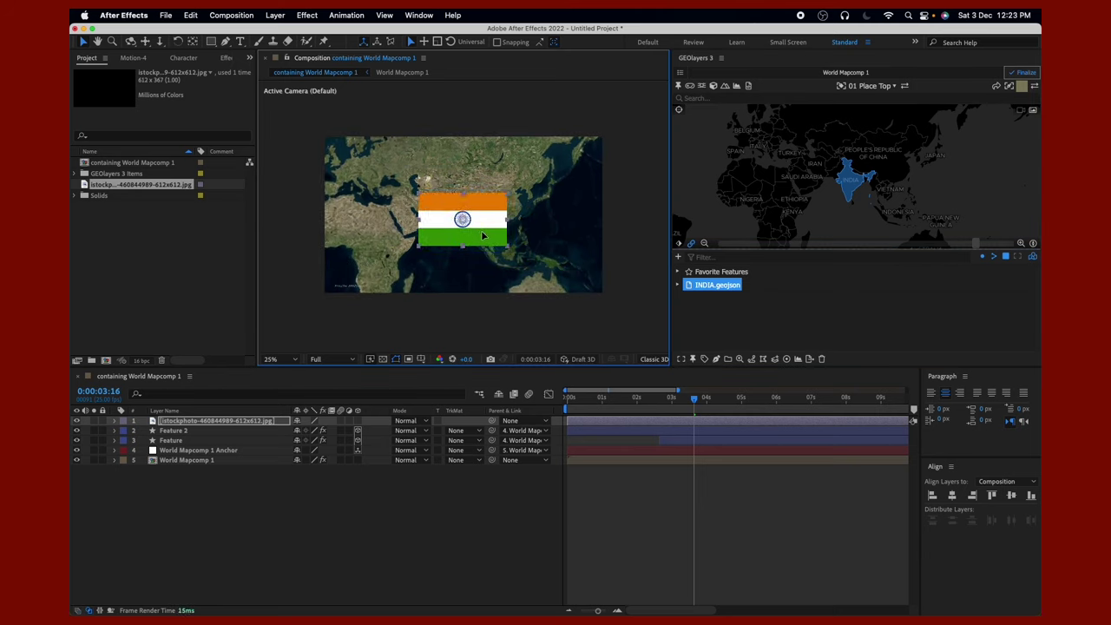
Place the flag layer beneath Feature 2, make it 3D, and set its track matte to Alpha Matte 'Feature 2'.
click(200, 422)
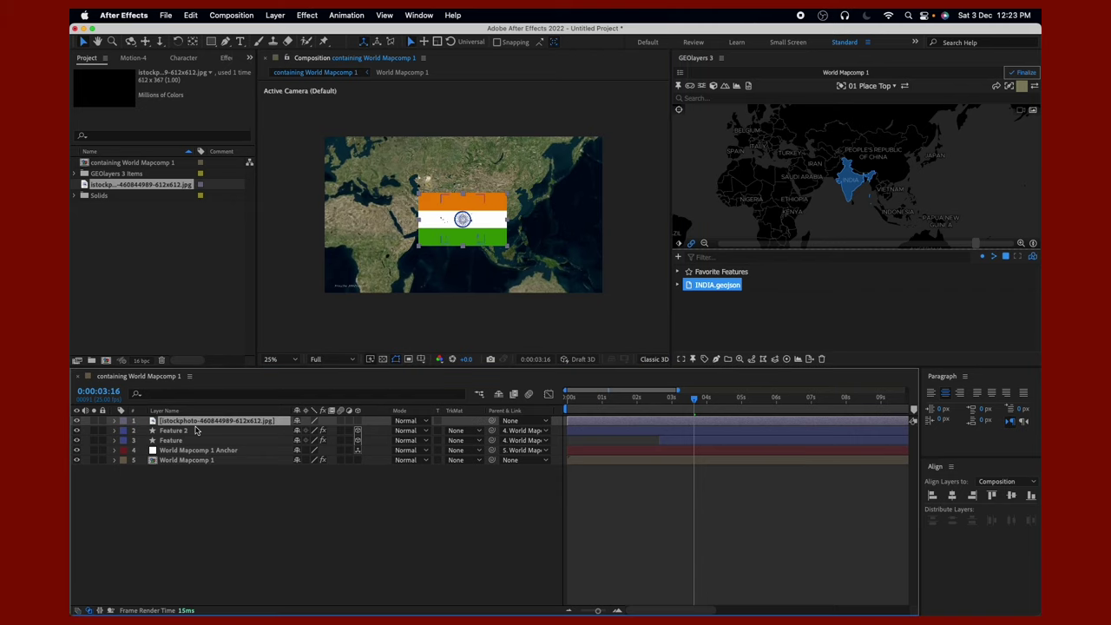
drag(198, 422, 201, 433)
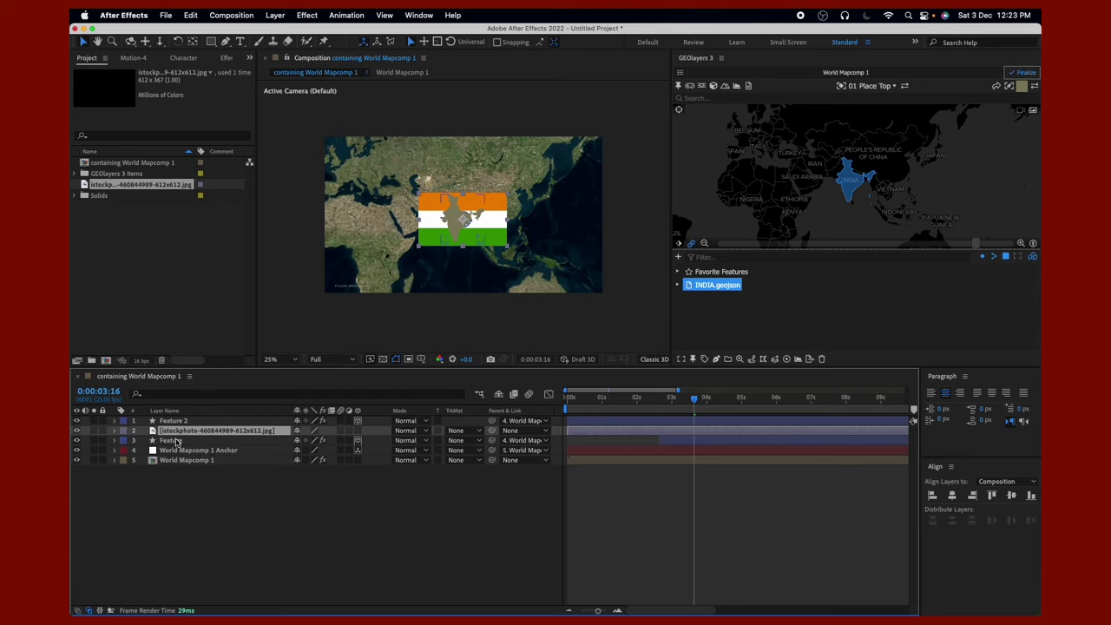
click(193, 422)
click(193, 429)
click(358, 431)
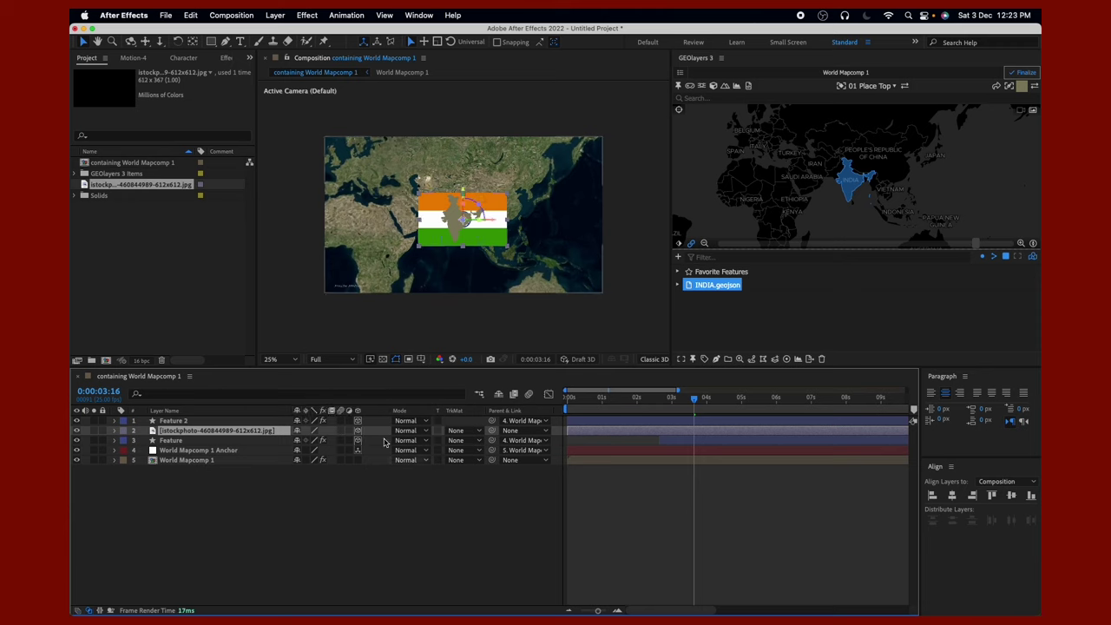
click(474, 431)
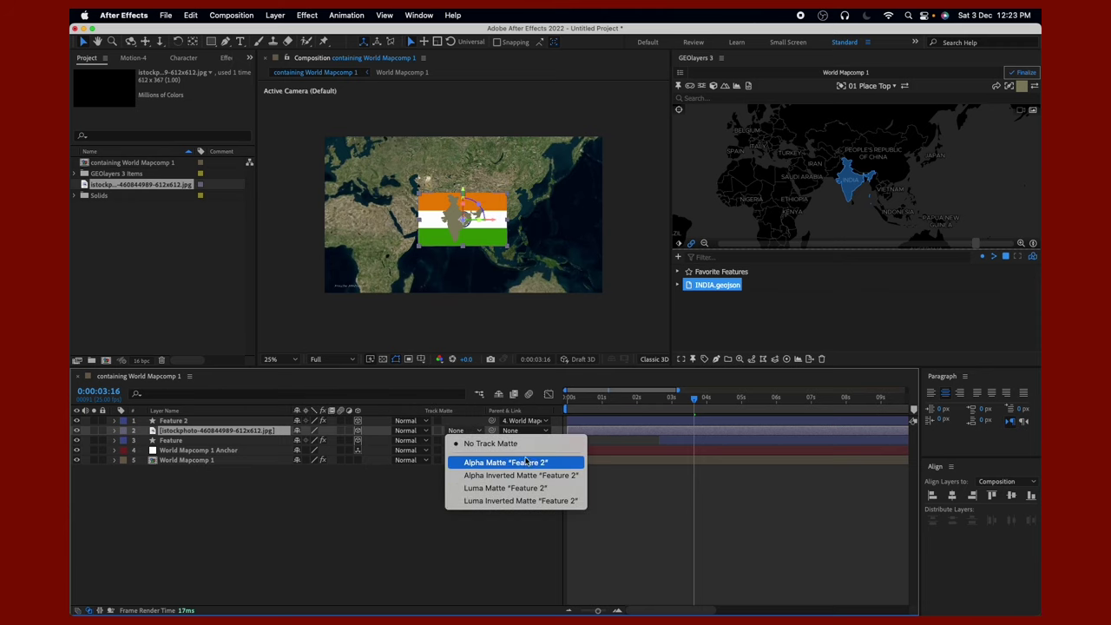
click(520, 462)
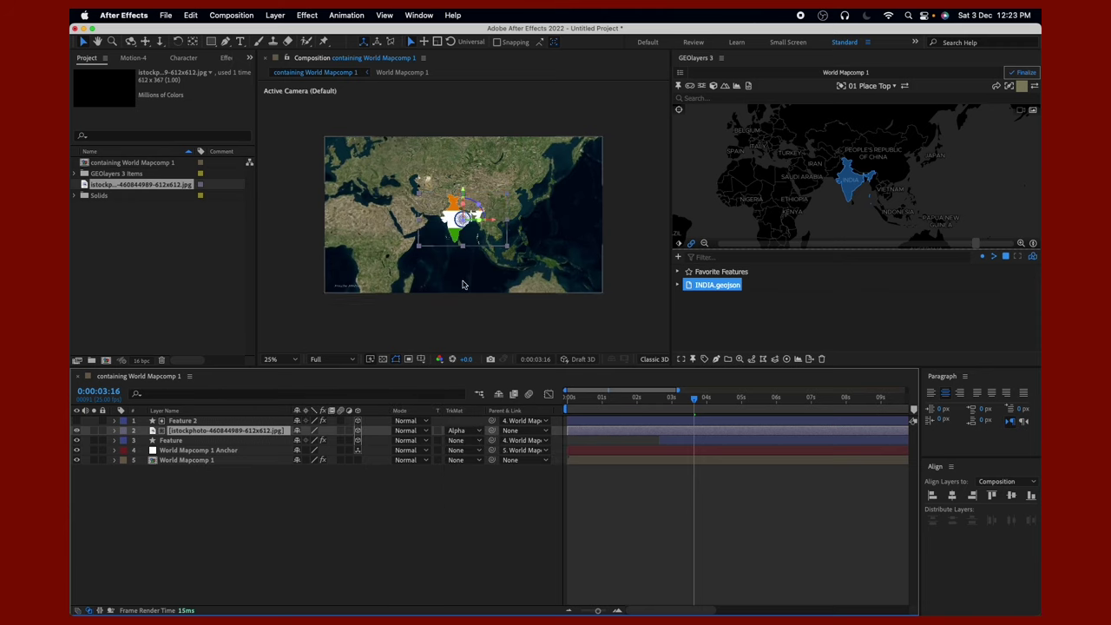
key(/)
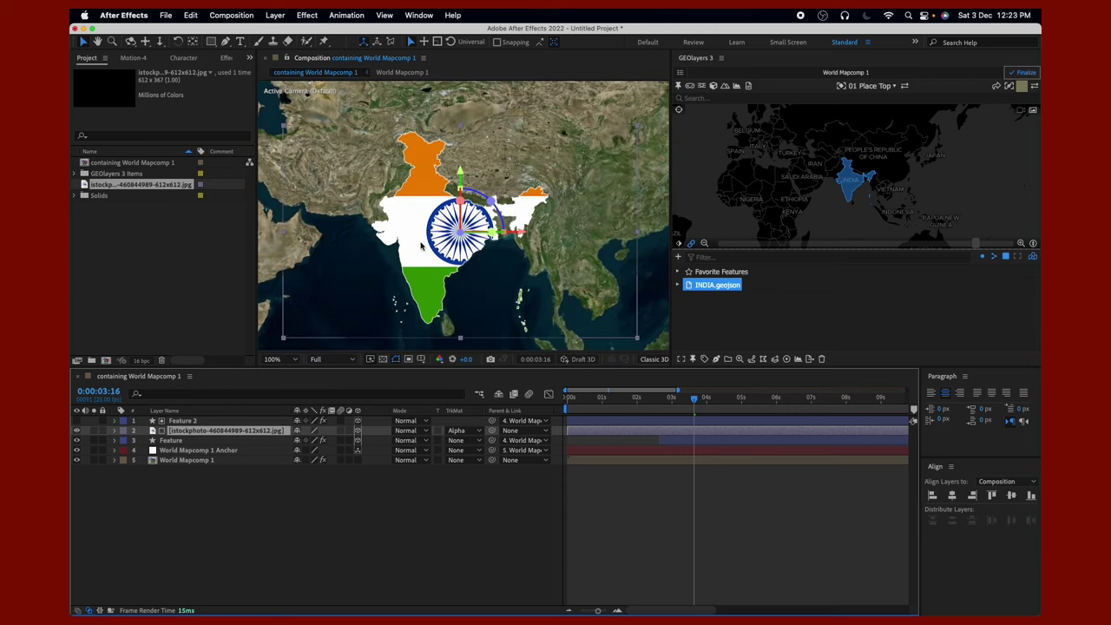
Slide the flag left inside India's outline and set its blending mode to Linear Light.
drag(433, 247, 411, 247)
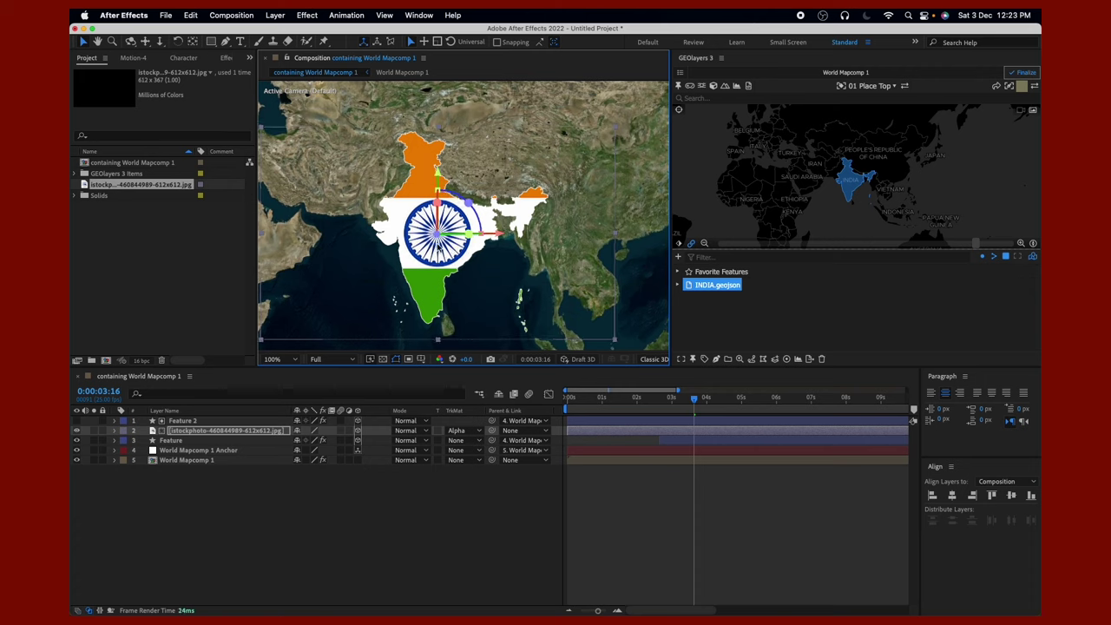
click(212, 431)
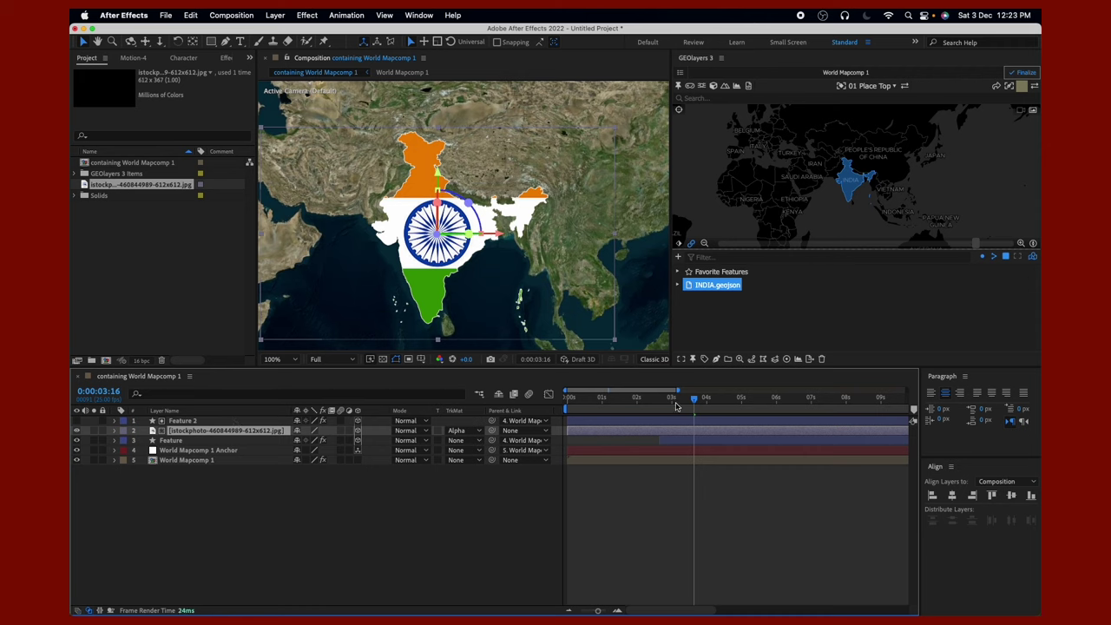
key(space)
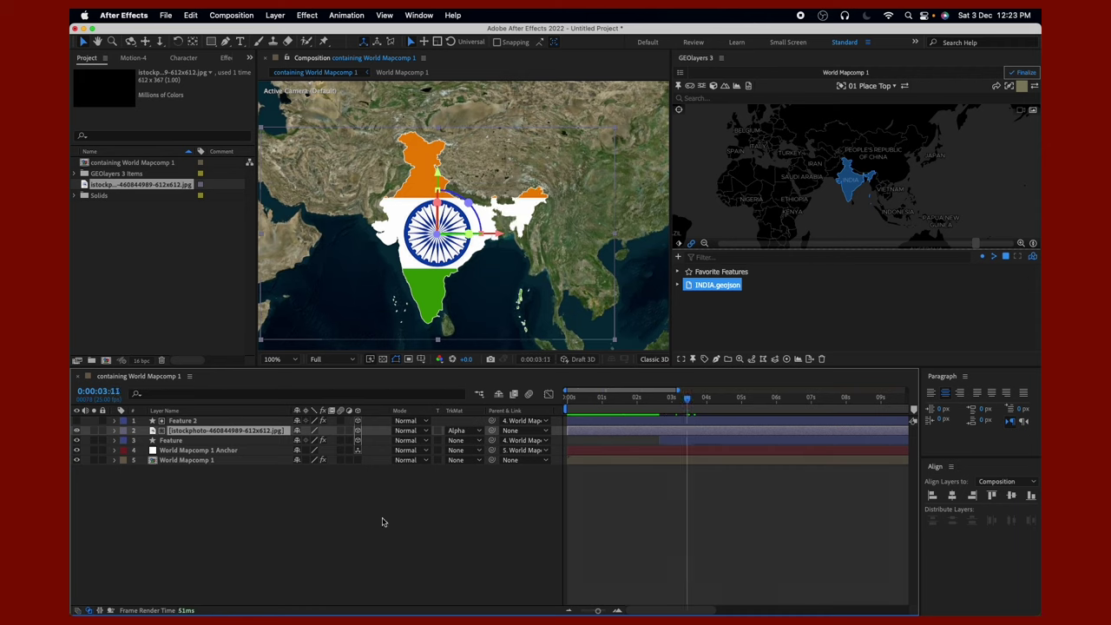
click(426, 430)
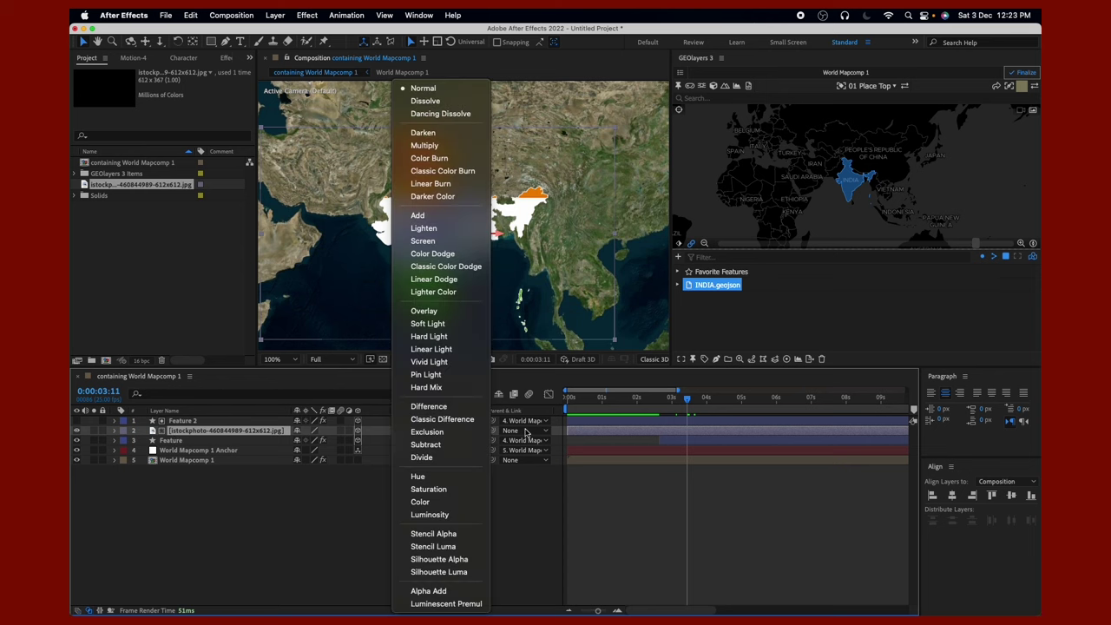
click(482, 348)
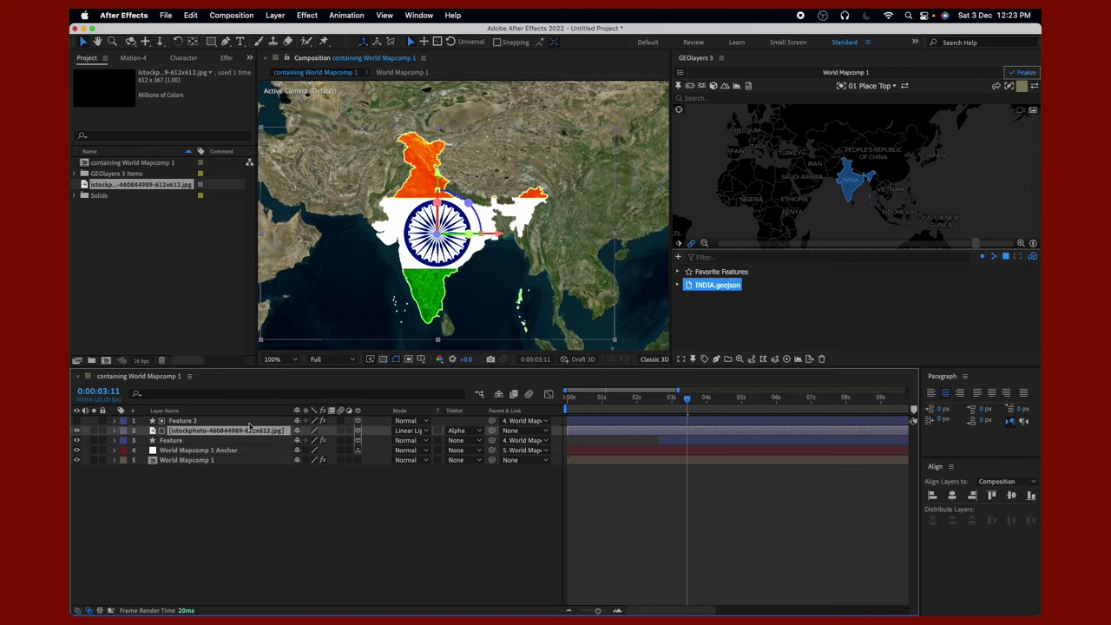
key(t)
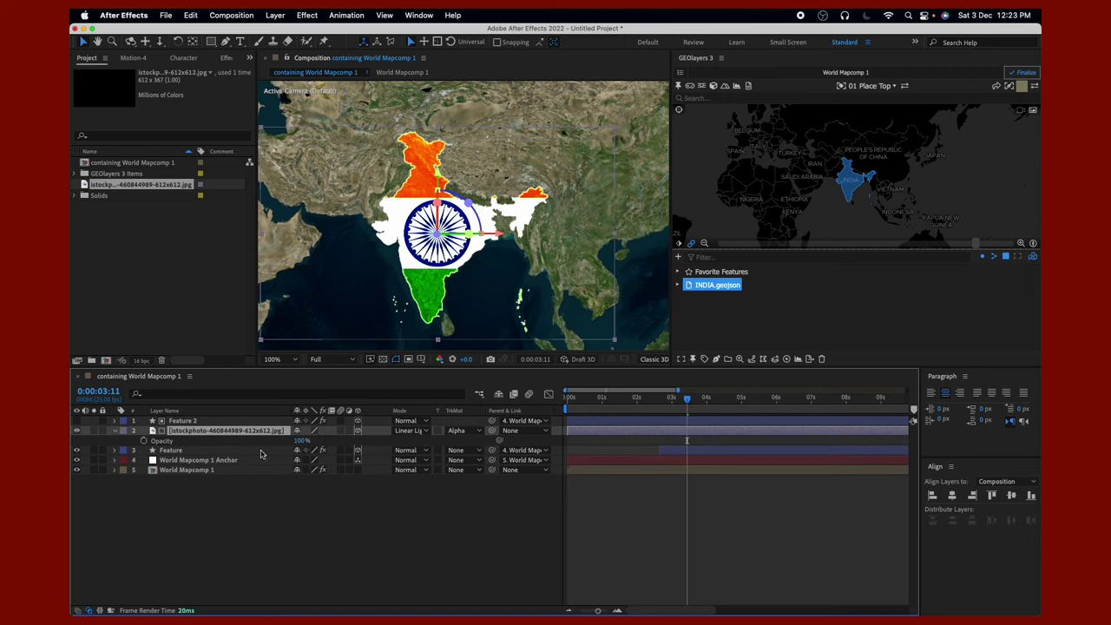
Lower the flag's opacity to 75% and drag the Feature layer to start earlier.
mouse_move(686, 402)
mouse_down()
mouse_move(605, 466)
mouse_move(660, 469)
mouse_up()
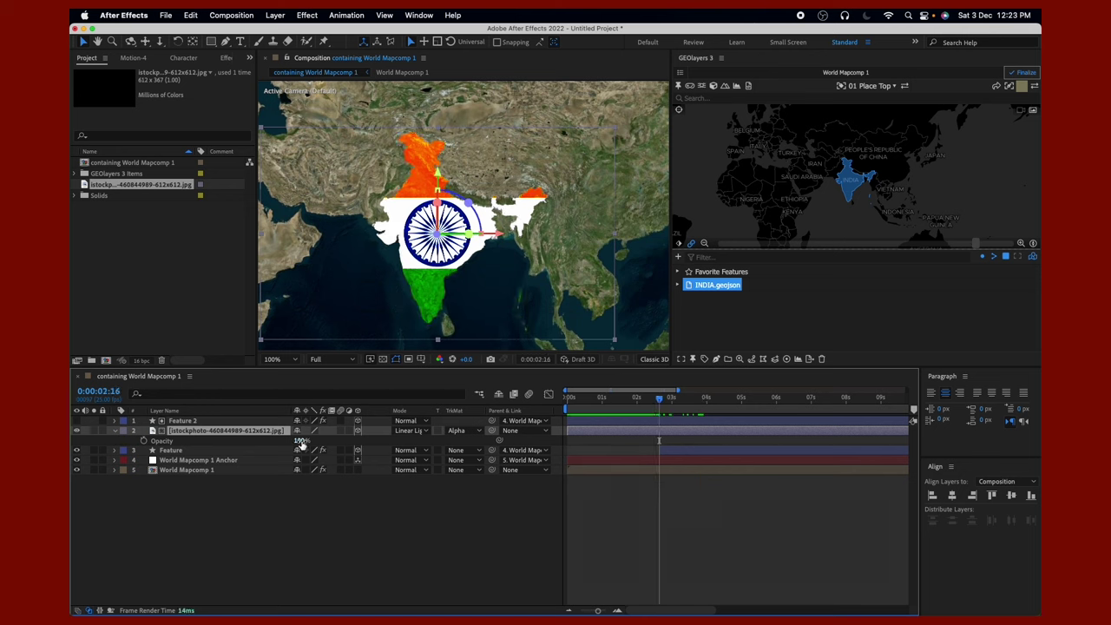
drag(302, 444, 285, 446)
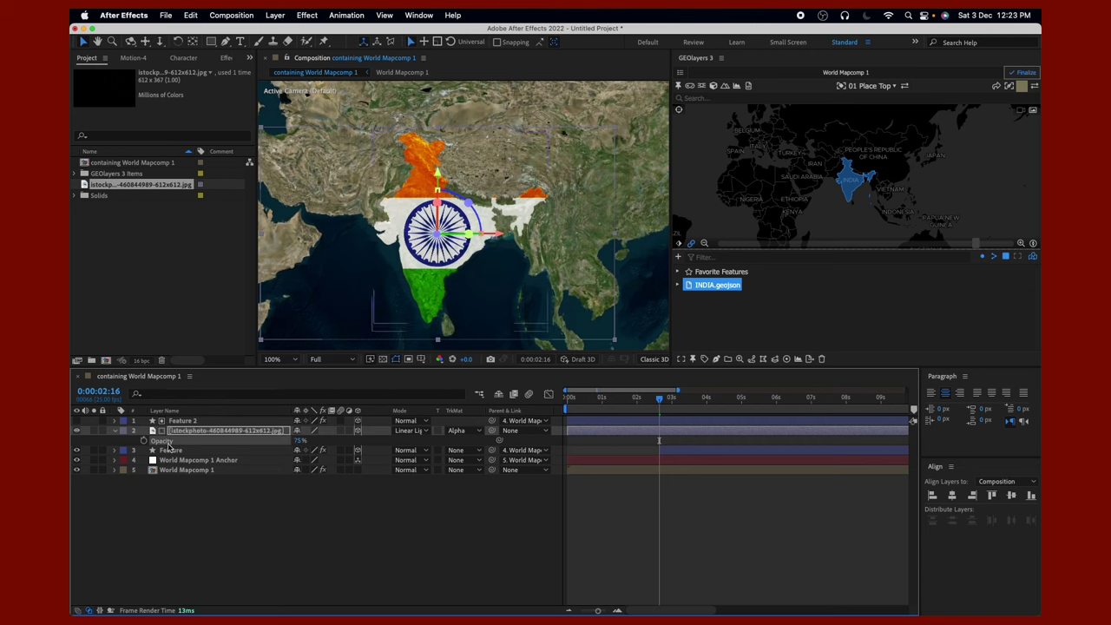
click(113, 431)
click(305, 527)
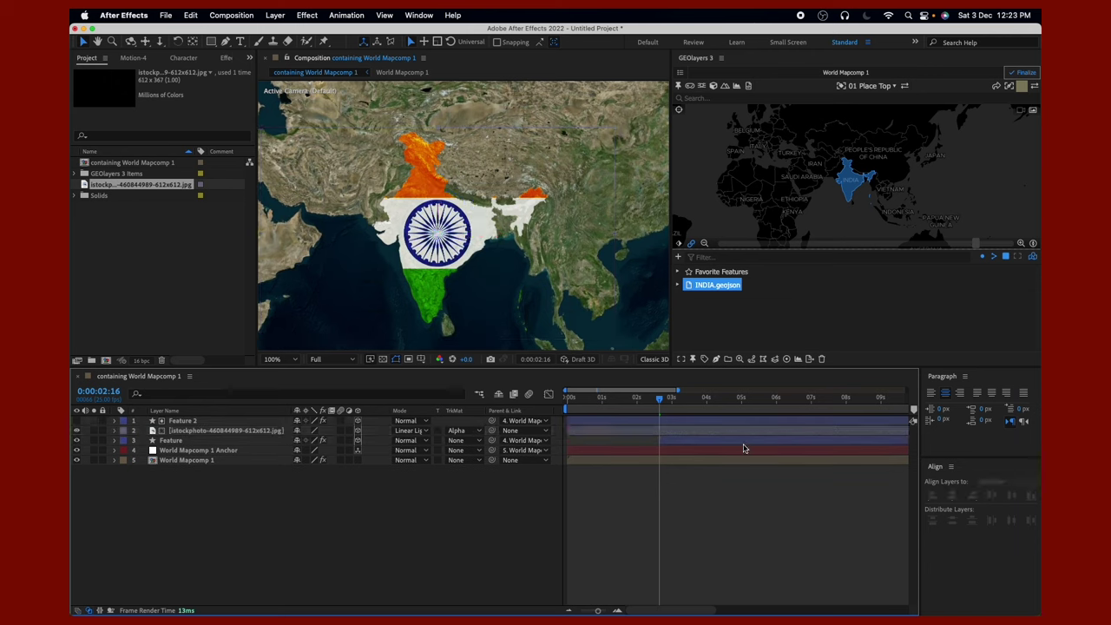
mouse_move(706, 441)
mouse_down()
mouse_move(619, 444)
mouse_move(614, 432)
mouse_up()
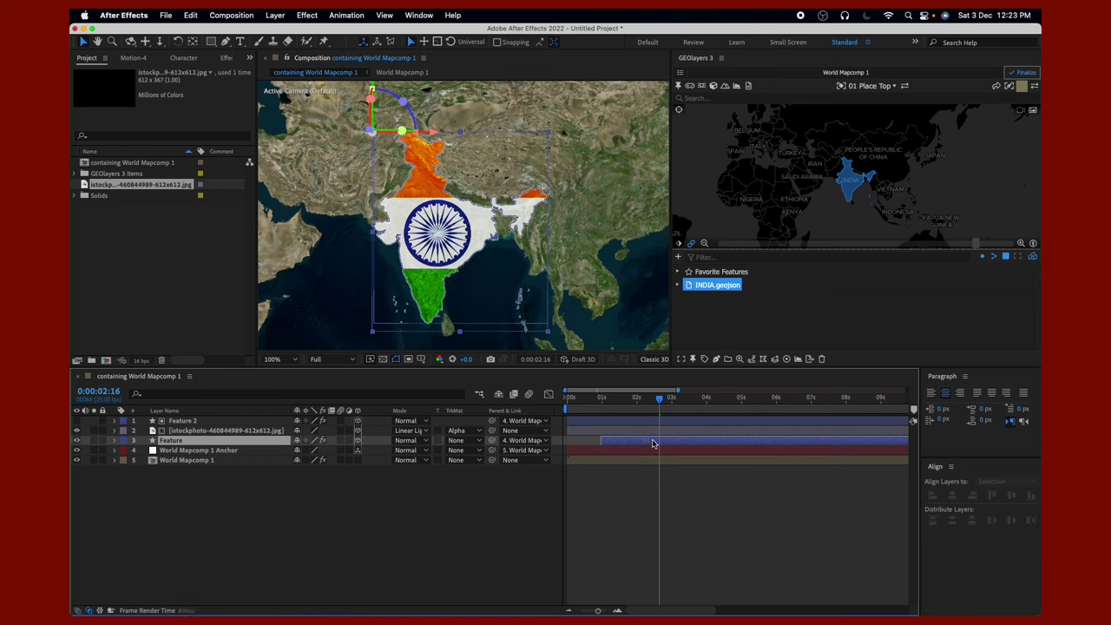
Drag the Feature 2 layer bar left so it begins about half a second in.
click(597, 433)
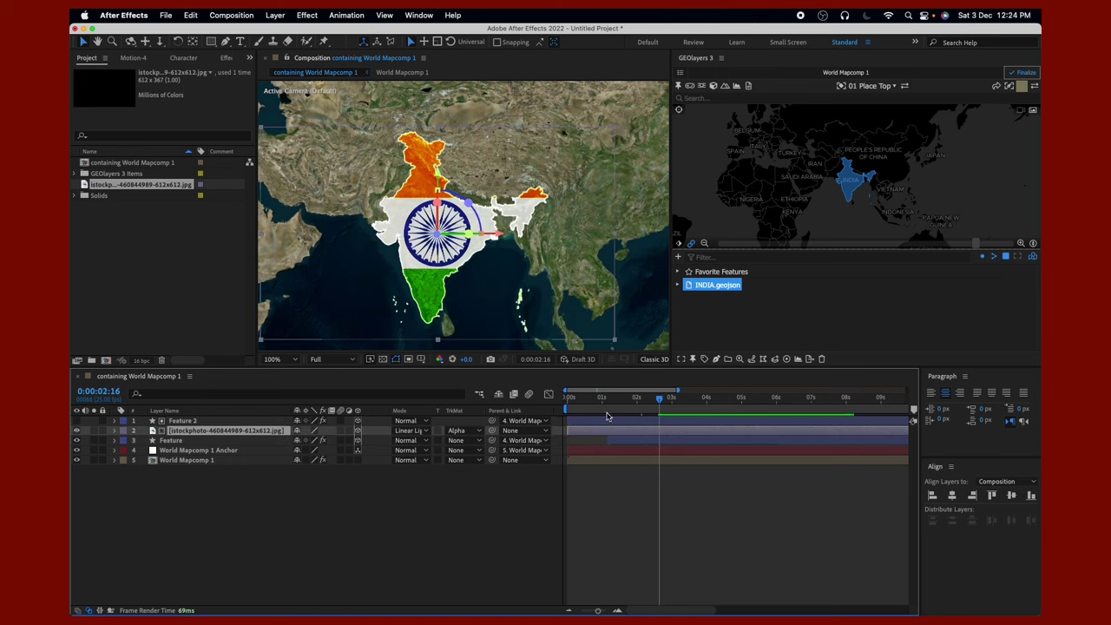
click(629, 421)
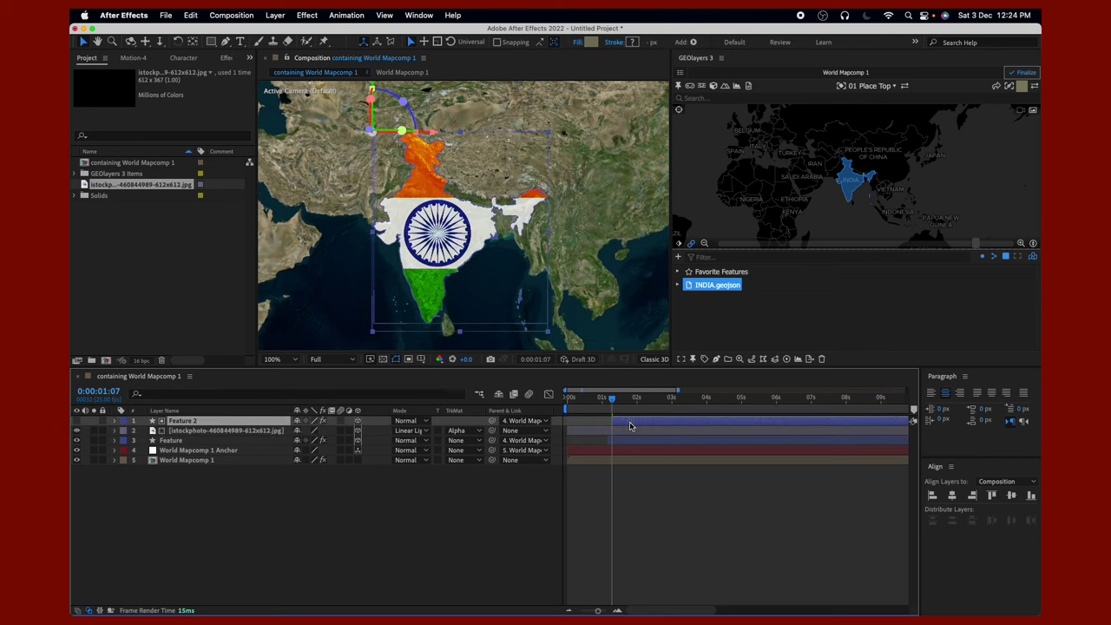
drag(626, 425, 605, 426)
Keyframe Feature 2's Opacity from 0% at its start to 100% a moment later.
key(t)
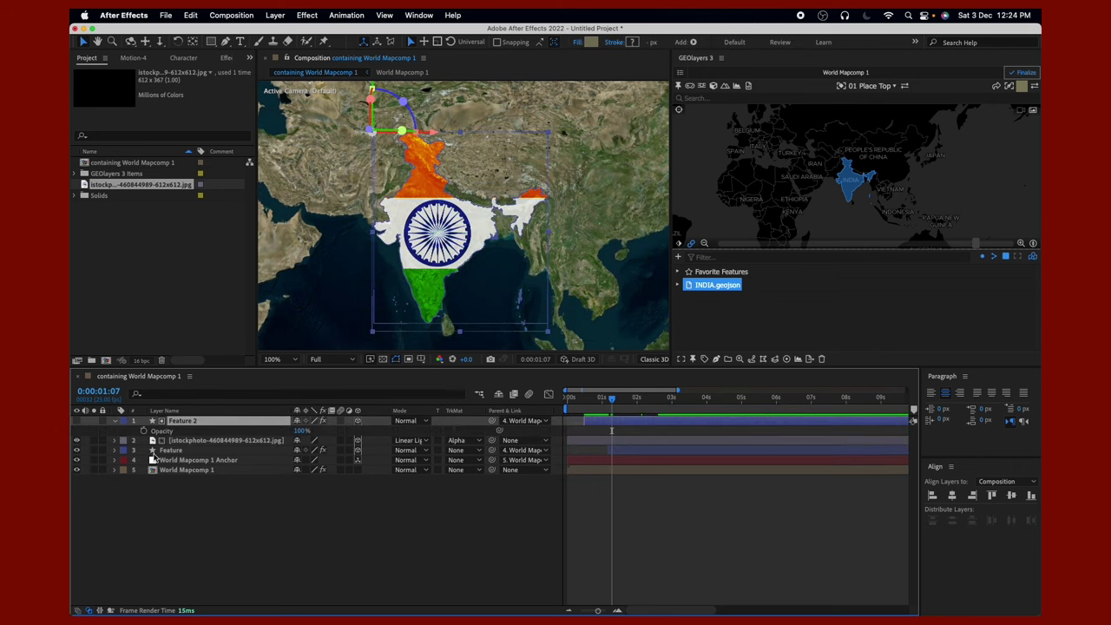
key(alt+shift+t)
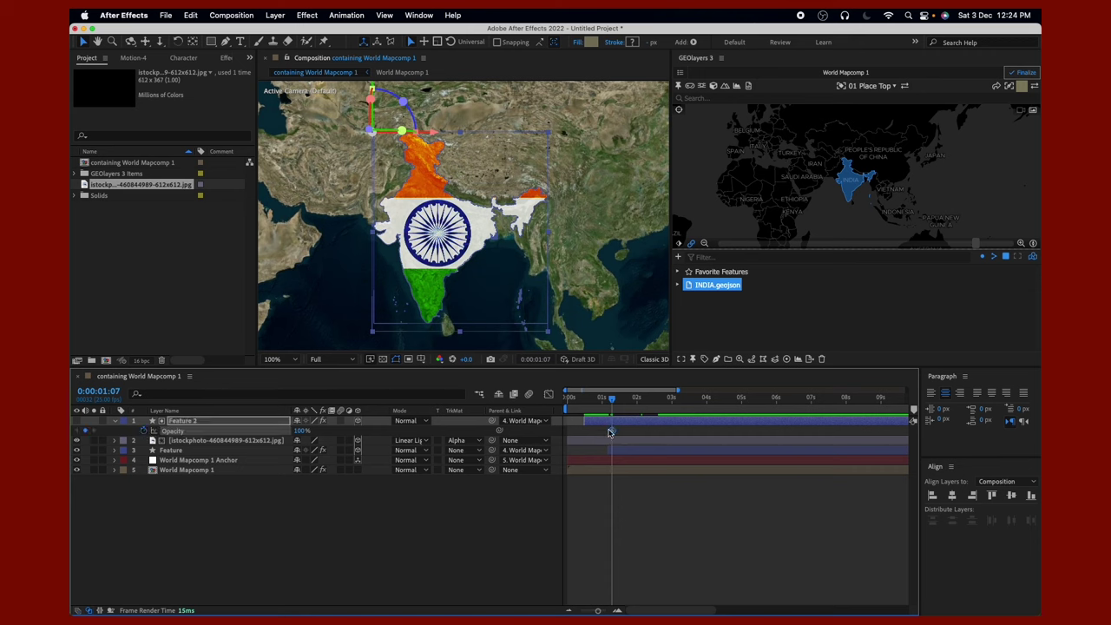
drag(587, 430, 582, 430)
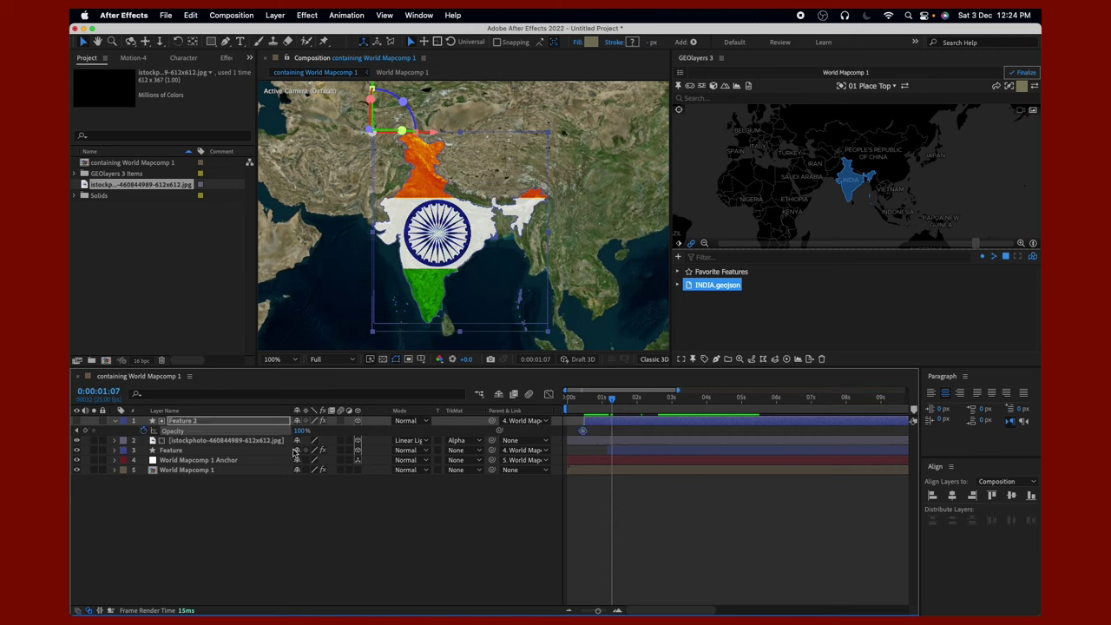
drag(299, 432, 126, 451)
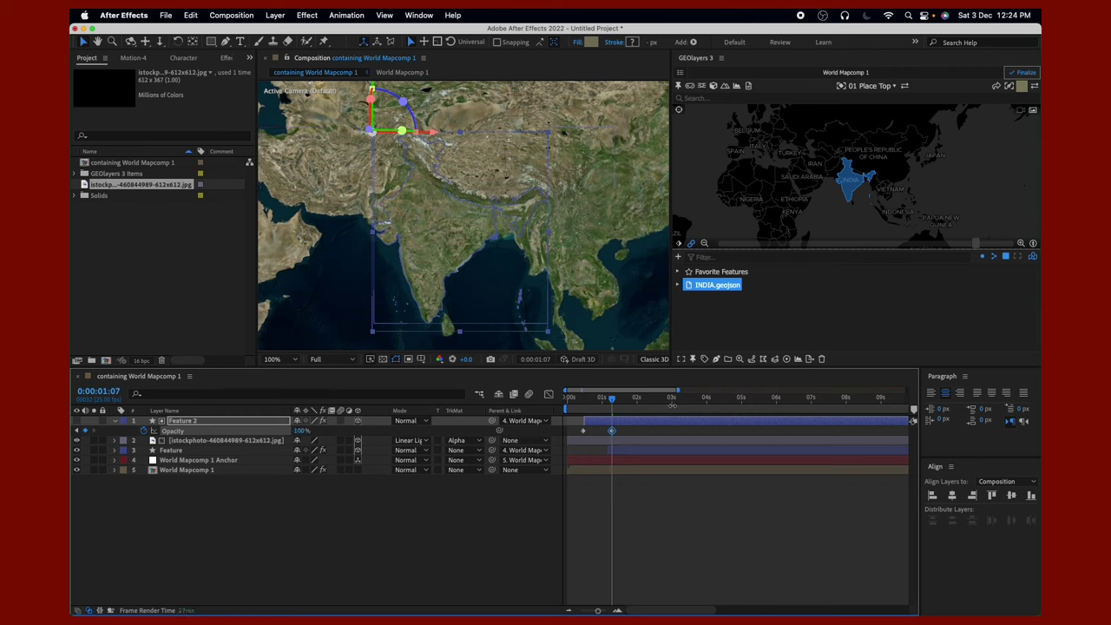
drag(611, 402, 577, 402)
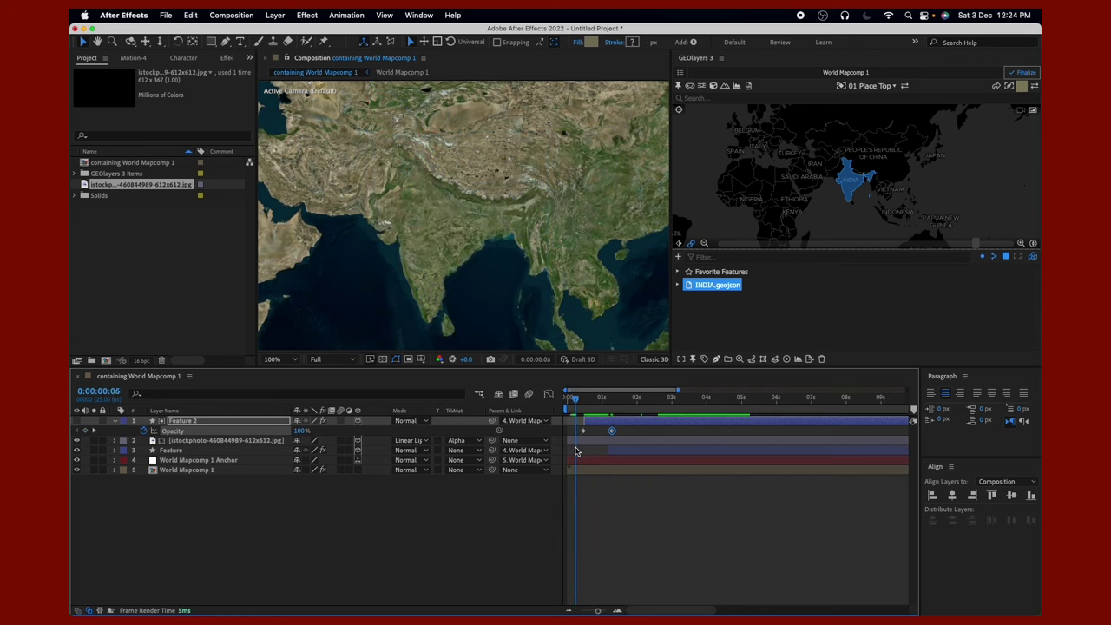
click(94, 430)
click(300, 431)
text(0)
click(379, 551)
Preview the flag fade-in, return to the first frame, and collapse Feature 2.
key(space)
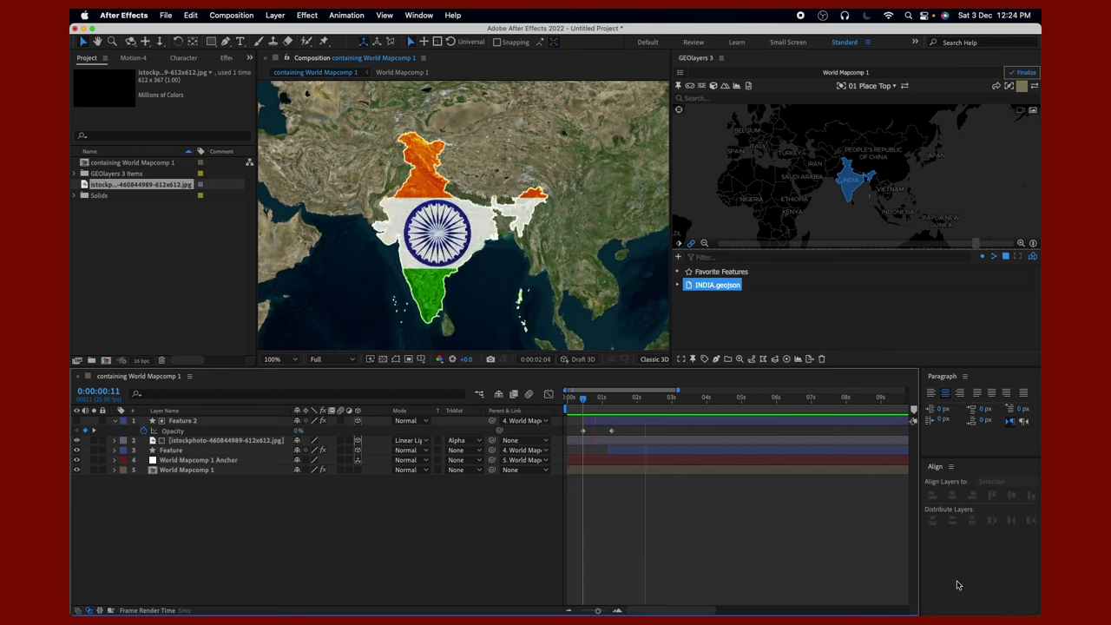
key(space)
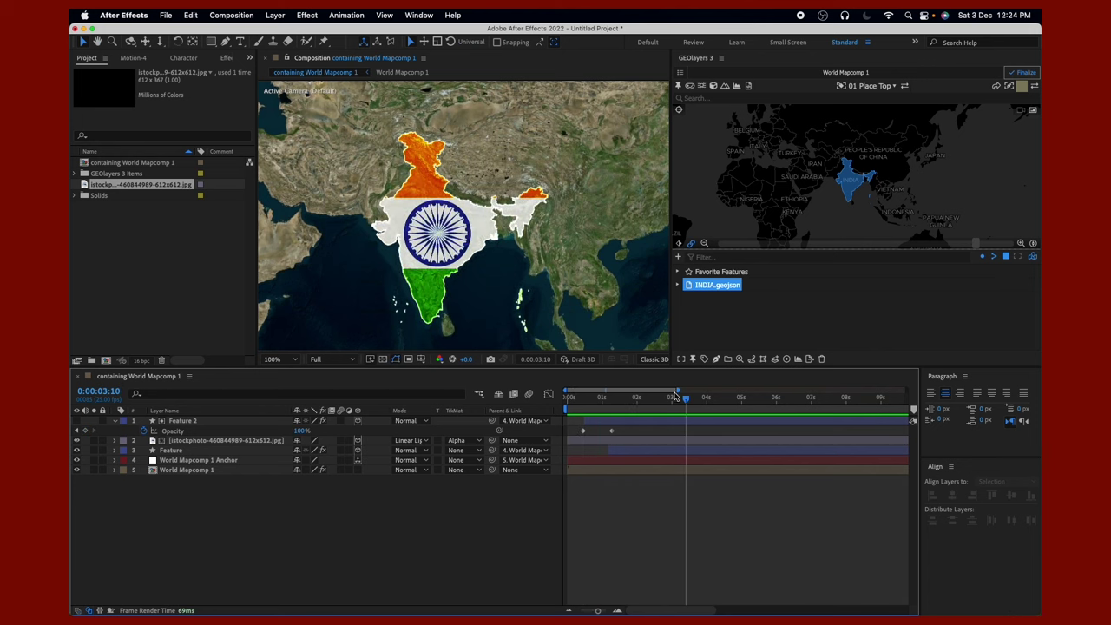
drag(676, 391, 710, 395)
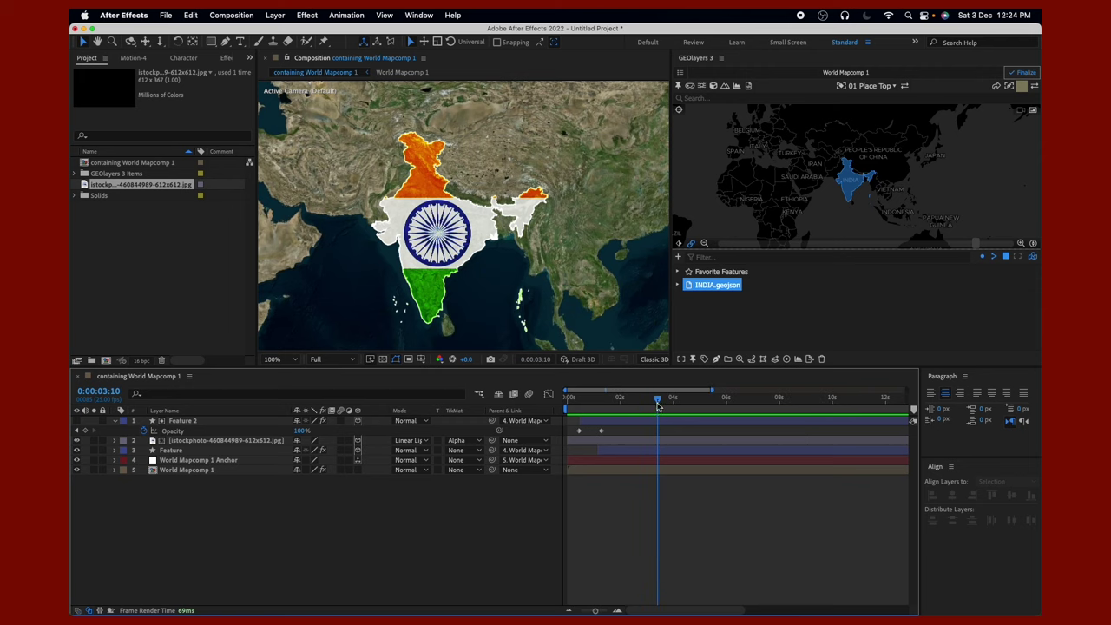
key(Home)
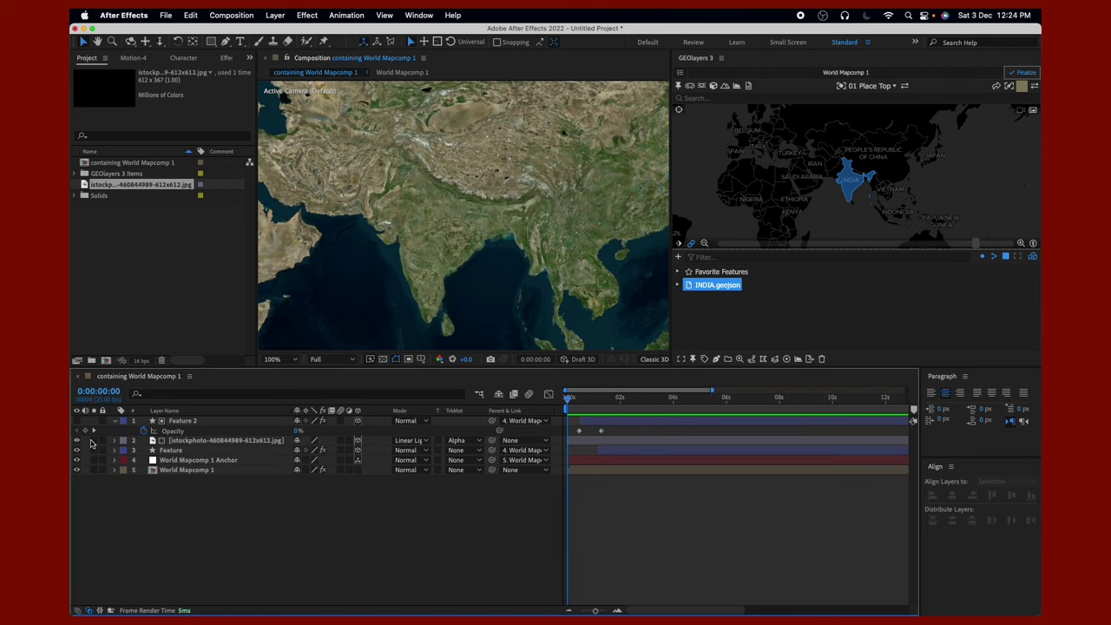
click(116, 421)
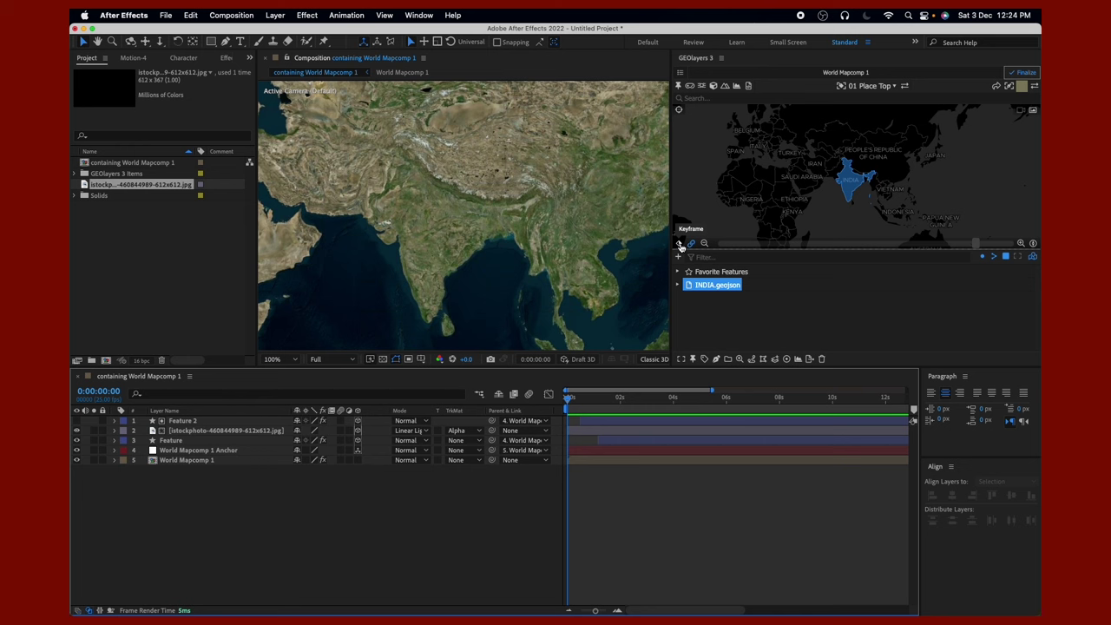
Reveal World Mapcomp 1's Latitude 25.6°, Longitude 83.4° and Zoom 2.87 keyframes, then select the flag layer.
click(680, 245)
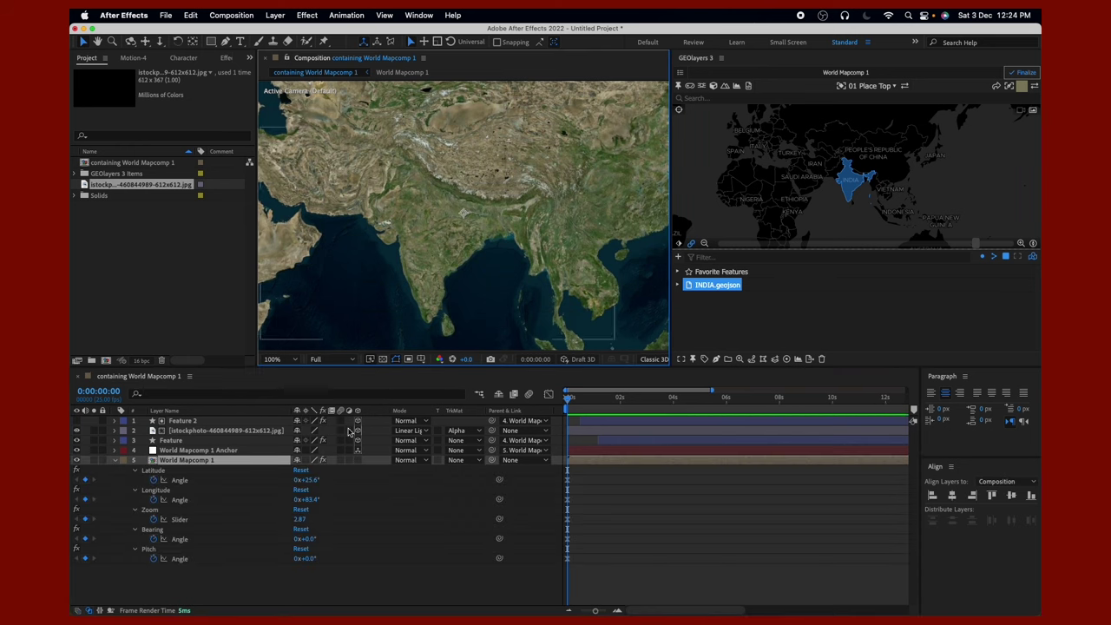
click(239, 421)
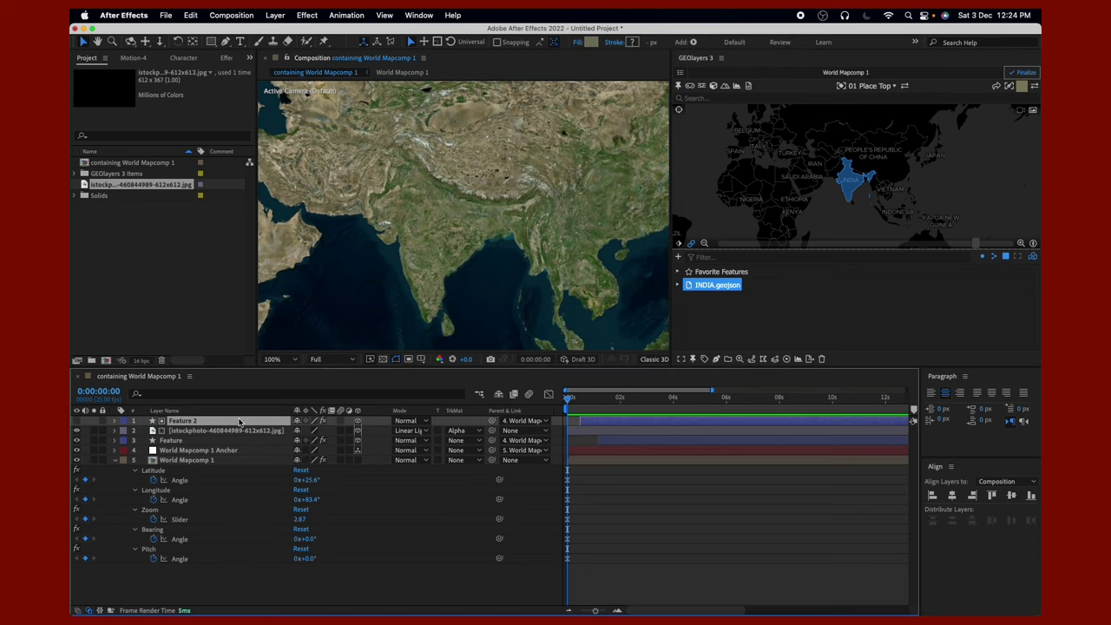
click(194, 431)
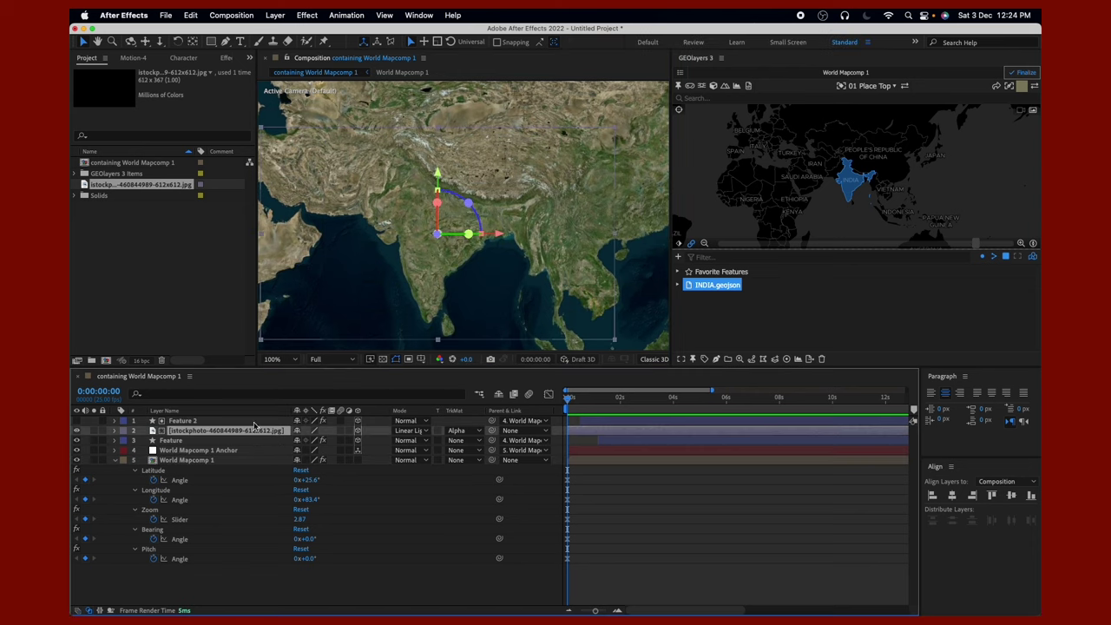
Pick-whip the India flag layer's Parent to World Mapcomp 1 Anchor, then return to frame zero.
drag(565, 400, 663, 399)
drag(491, 431, 226, 453)
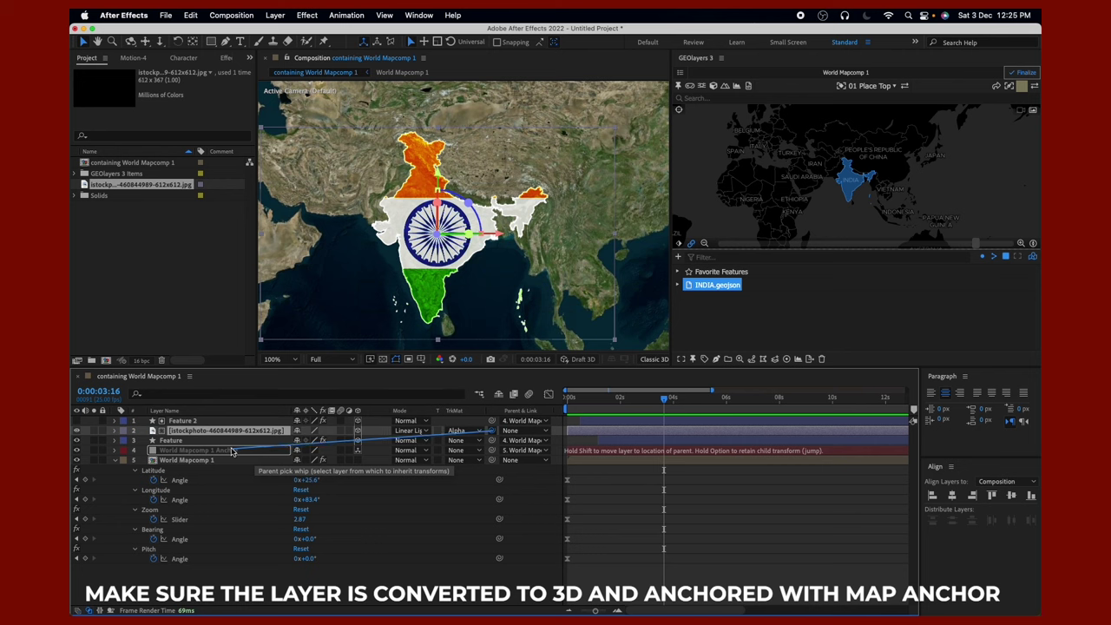
drag(227, 452, 228, 452)
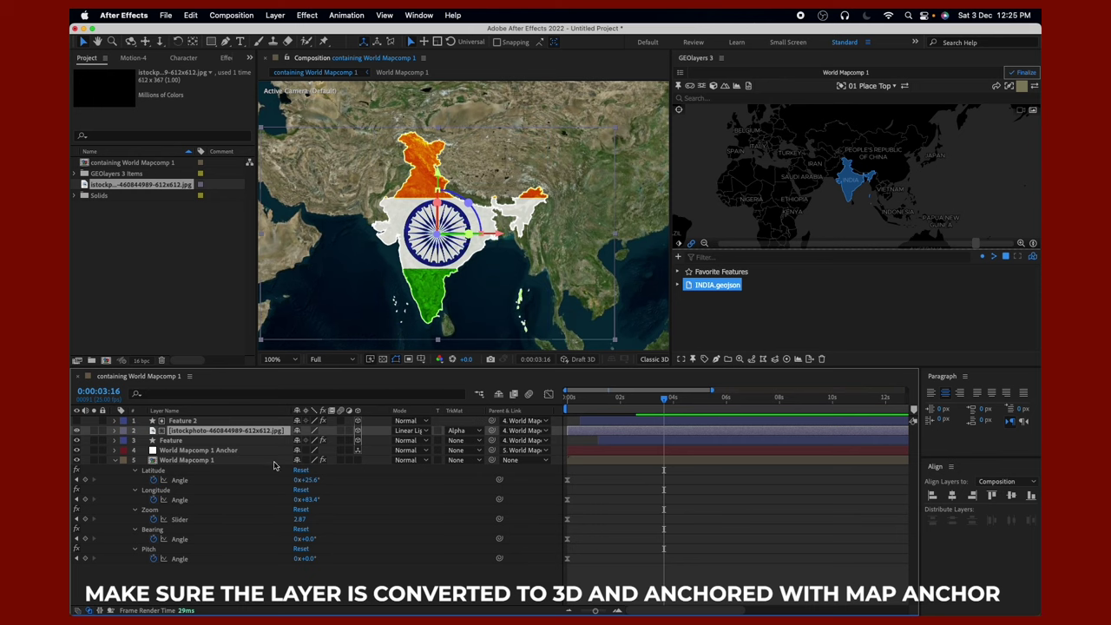
click(198, 452)
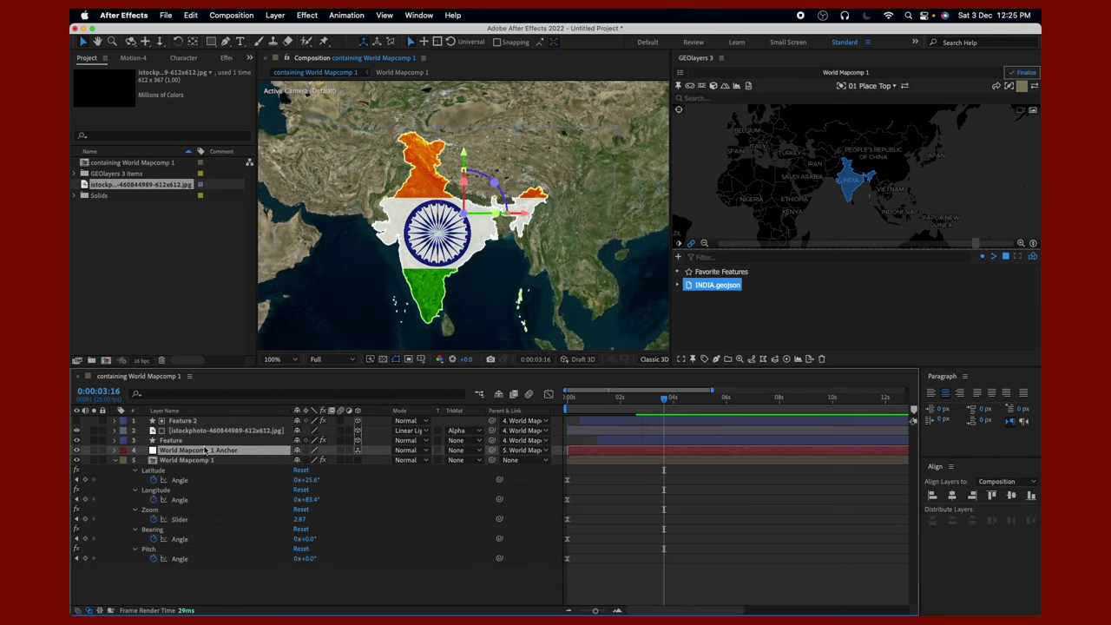
key(Home)
click(357, 594)
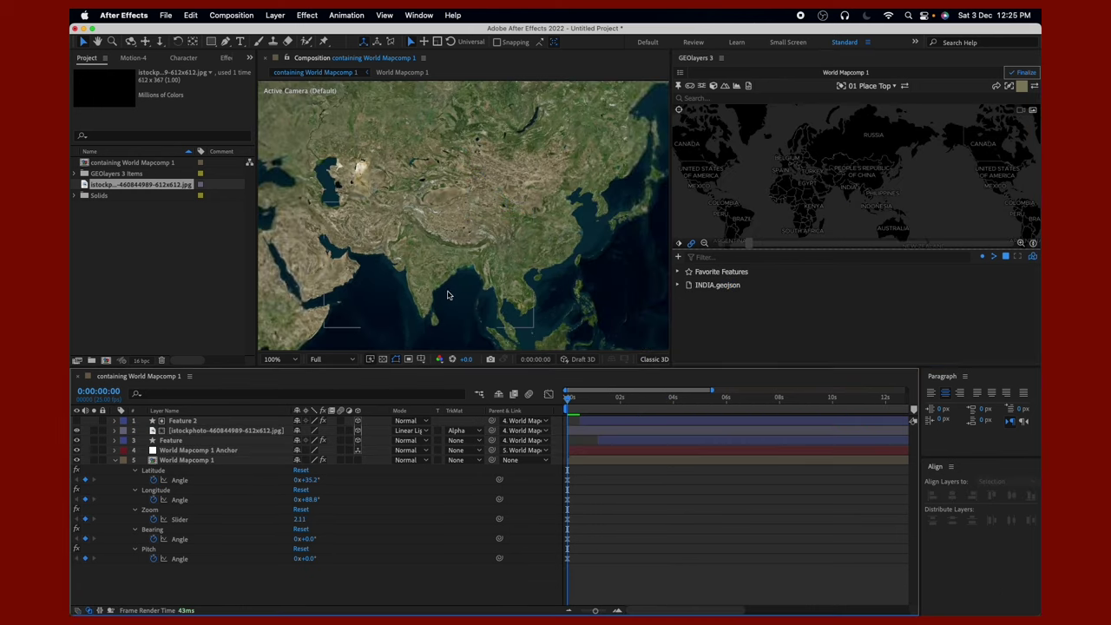
Six frames in, zoom and pan the GEOlayers map onto India, reaching Zoom 3.04.
key(KP_2)
click(271, 605)
click(864, 137)
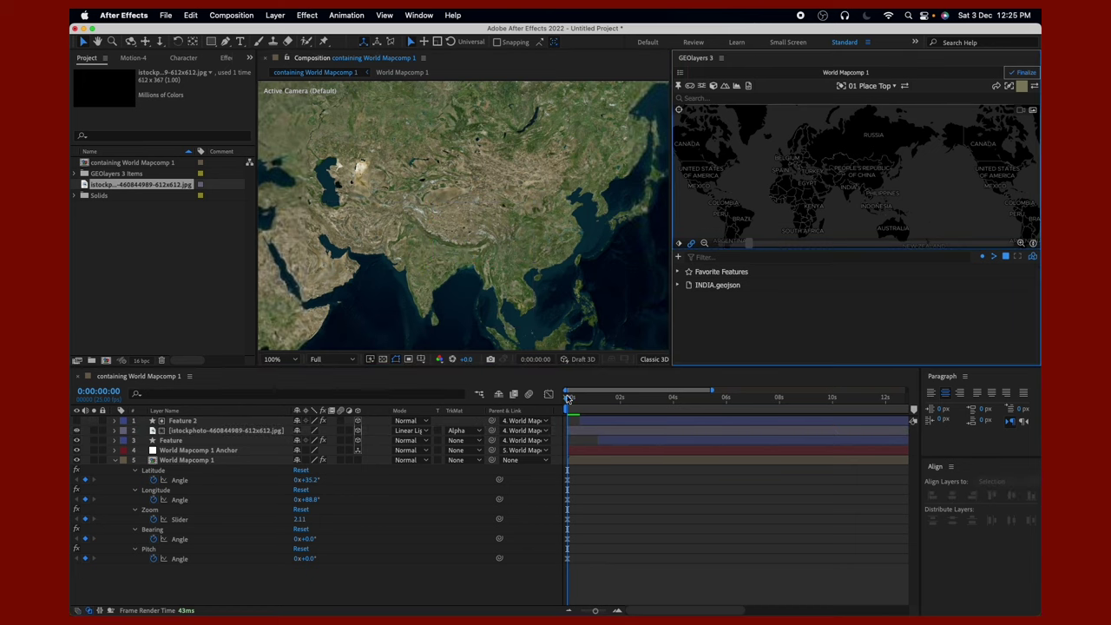
click(572, 403)
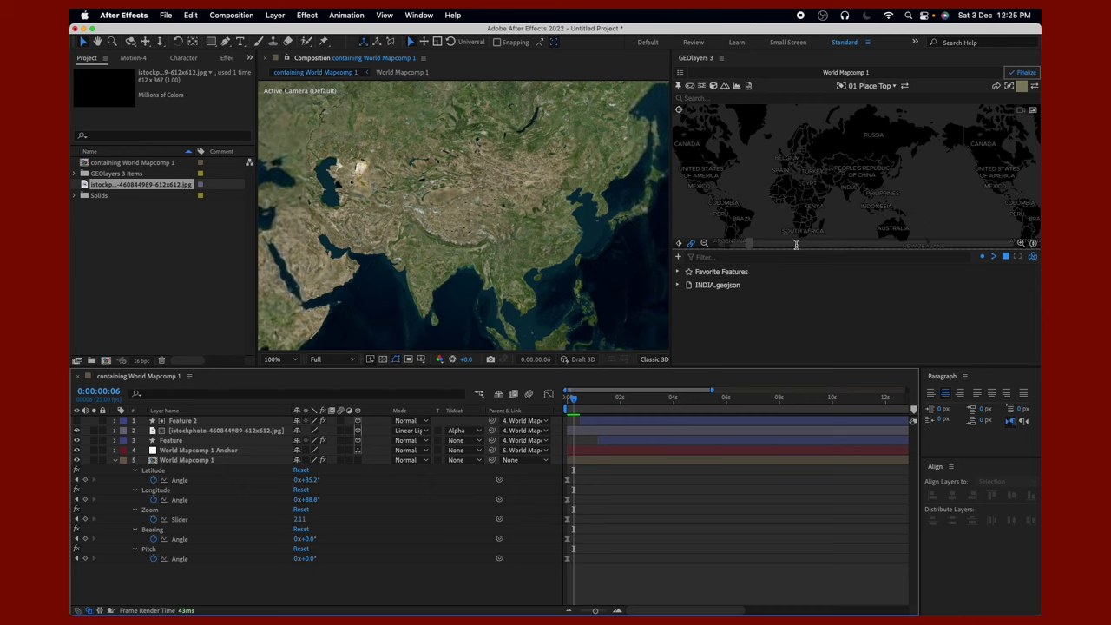
scroll(853, 185, up, 3)
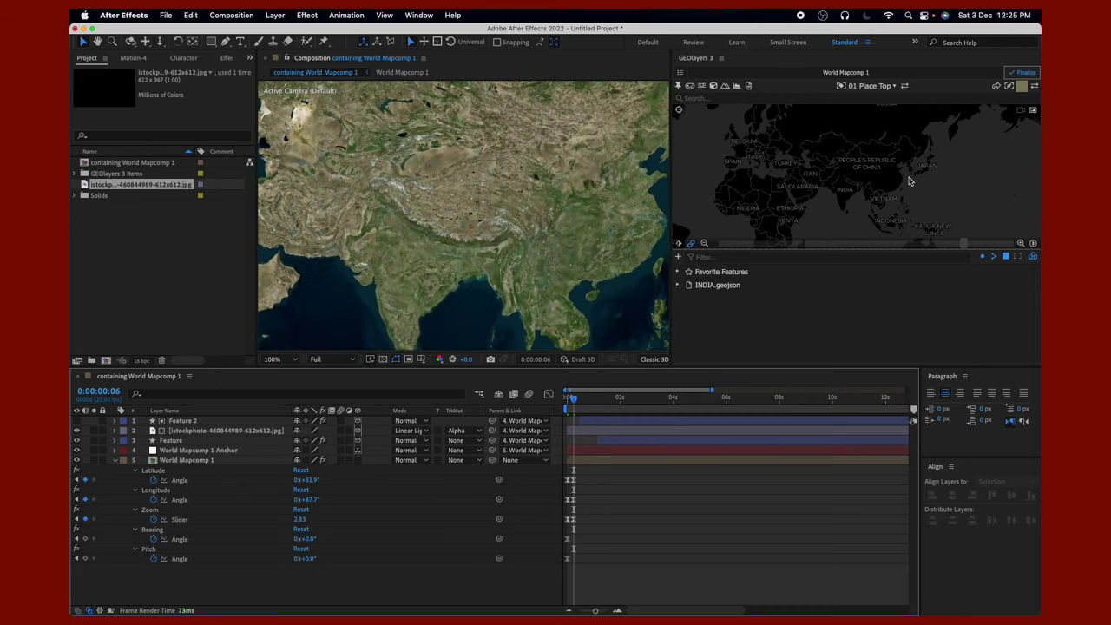
click(911, 154)
mouse_move(851, 198)
mouse_down()
mouse_move(856, 183)
mouse_move(877, 204)
mouse_up()
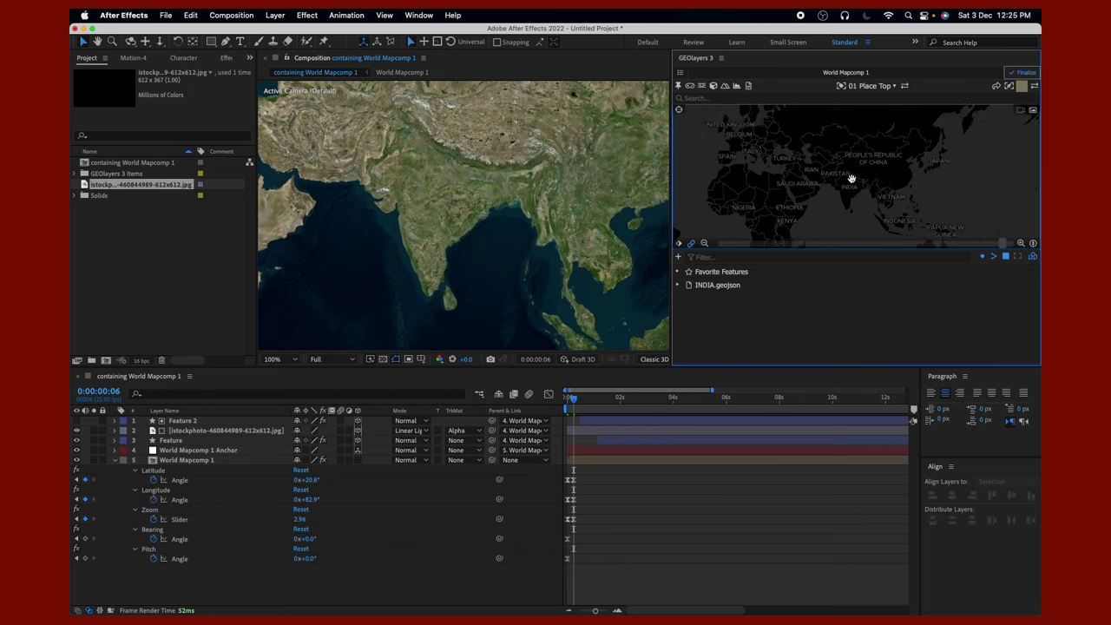
mouse_move(875, 204)
mouse_down()
mouse_move(873, 181)
mouse_move(845, 195)
mouse_up()
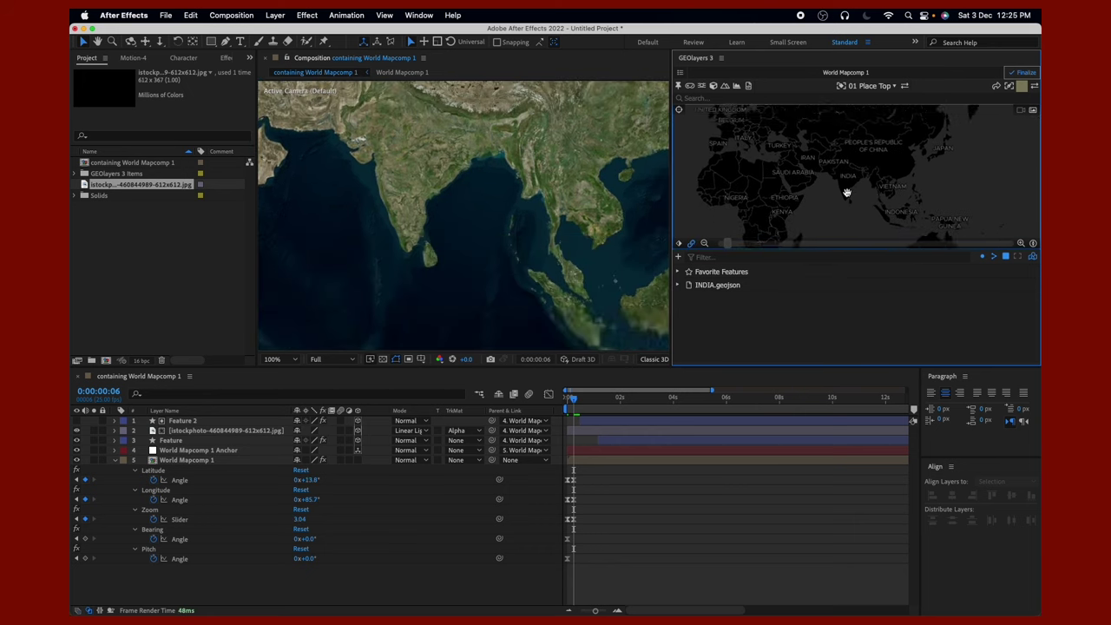
Select the World Mapcomp 1 keyframes, preview the zoom, and park at 0:00:01:07.
drag(618, 476, 544, 612)
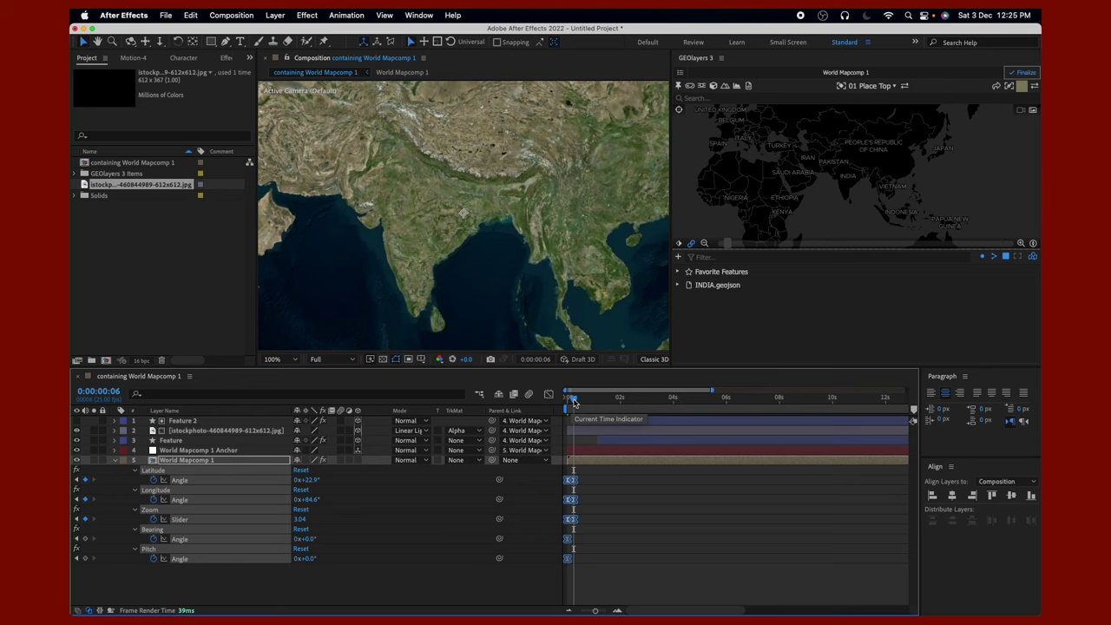
drag(573, 402, 565, 402)
click(362, 587)
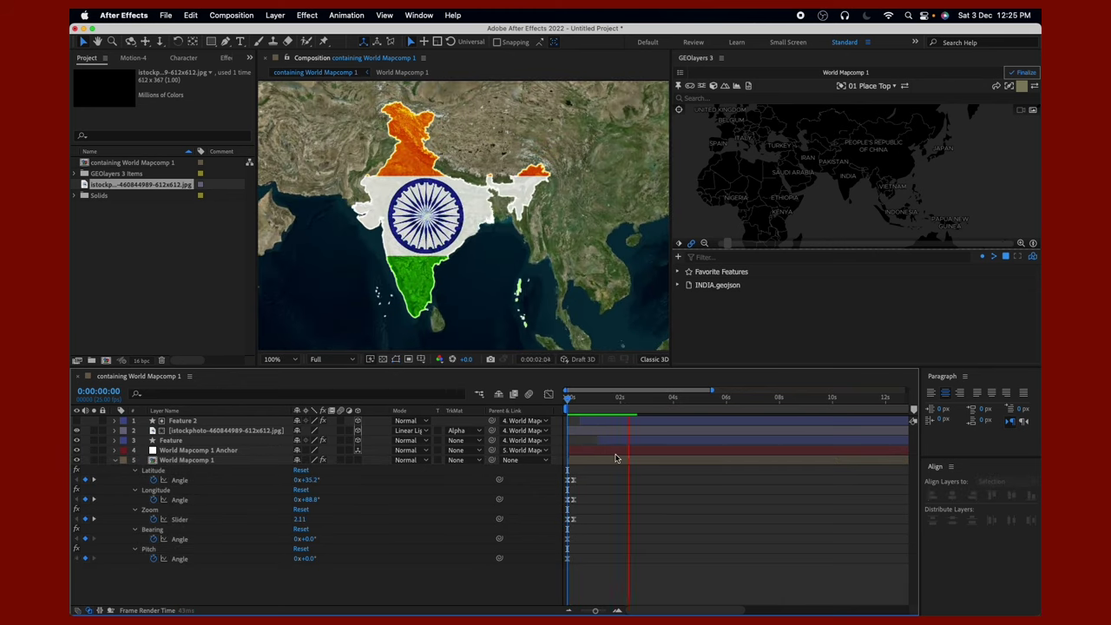
key(space)
mouse_move(650, 401)
mouse_down()
mouse_move(573, 521)
mouse_move(464, 544)
mouse_up()
drag(563, 532, 600, 531)
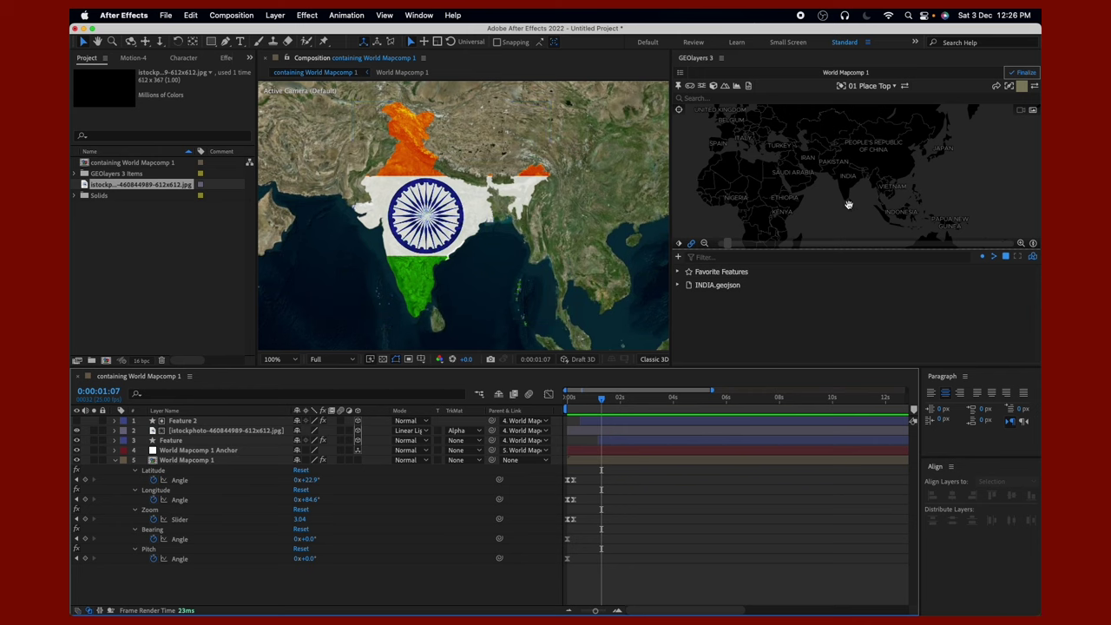
Tilt and rotate the map over India to Bearing −13.6° and Pitch 28.5°, then preview from the start.
scroll(847, 205, down, 5)
scroll(858, 162, down, 3)
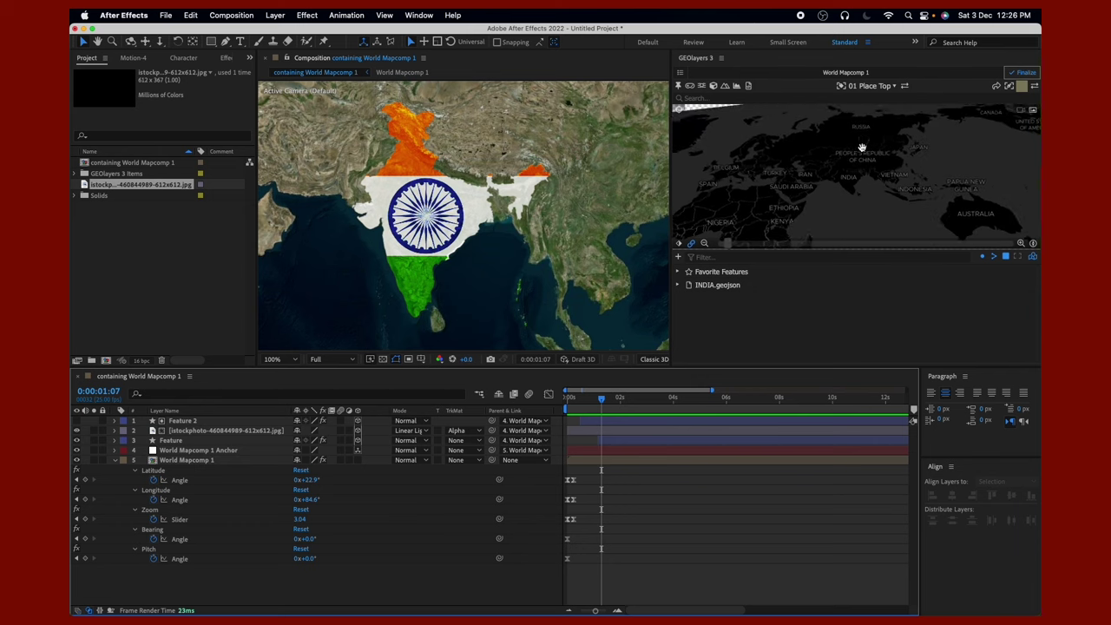
mouse_move(862, 158)
mouse_down()
mouse_move(937, 213)
mouse_move(847, 199)
mouse_up()
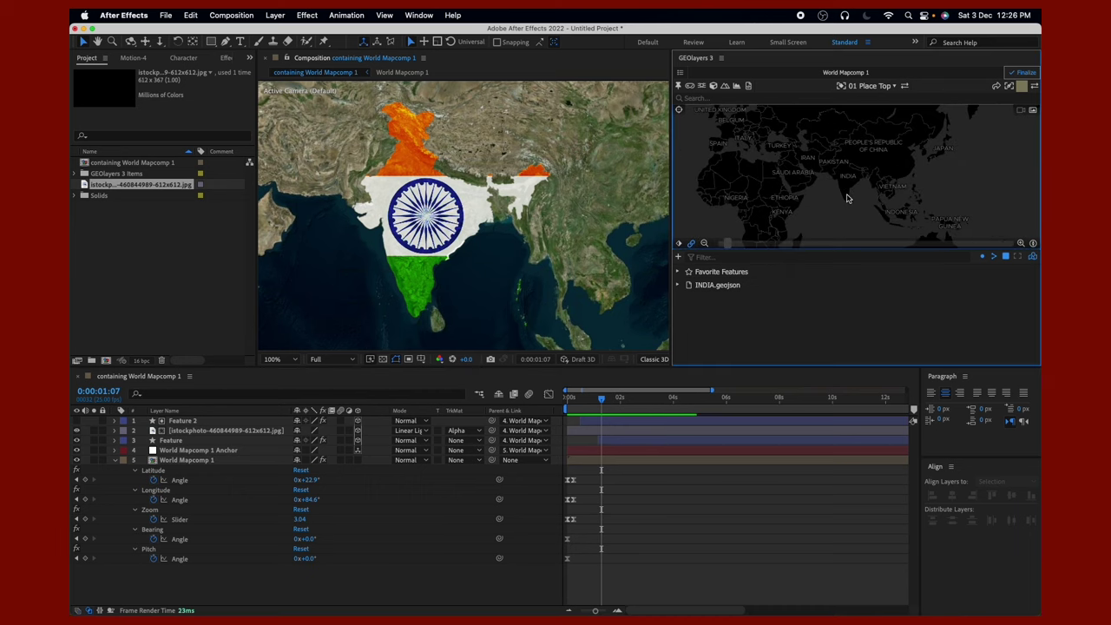
click(848, 198)
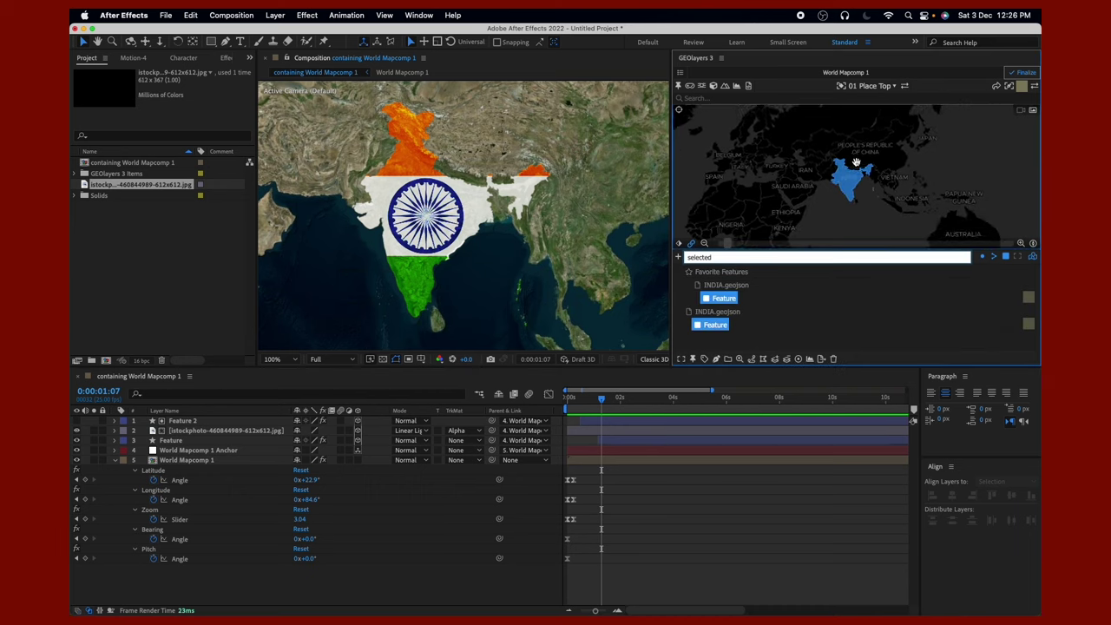
drag(856, 163, 859, 174)
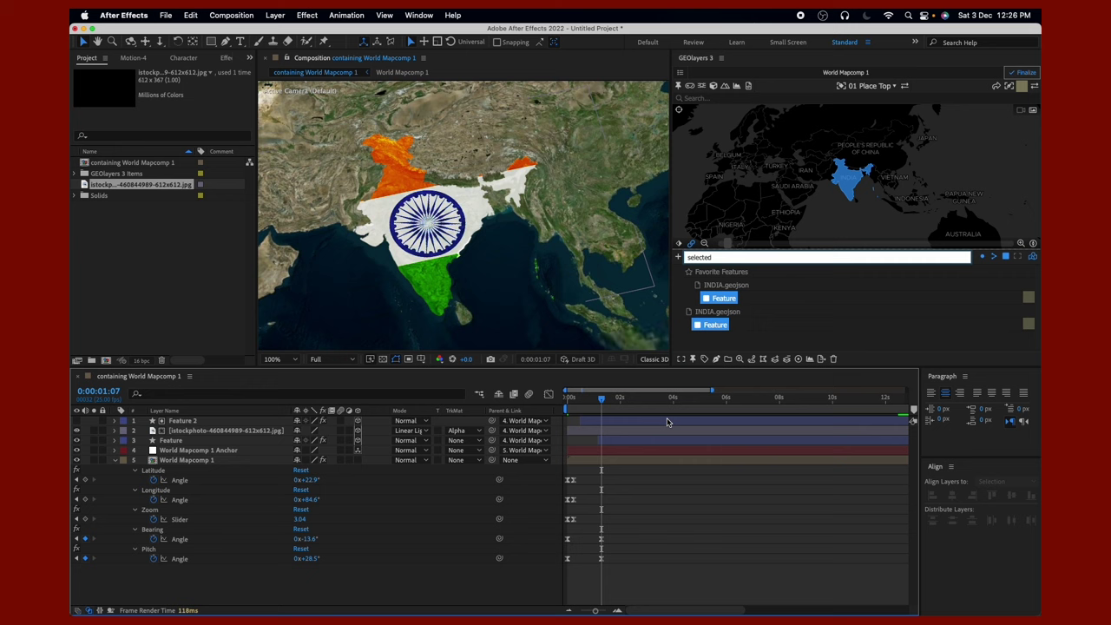
drag(600, 398, 552, 423)
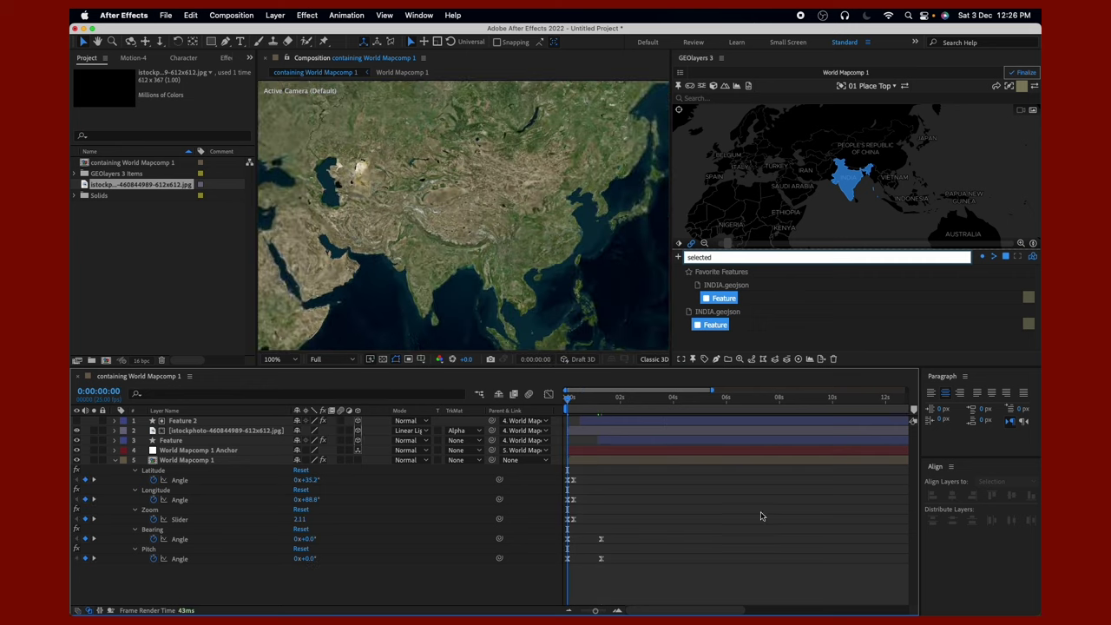
key(space)
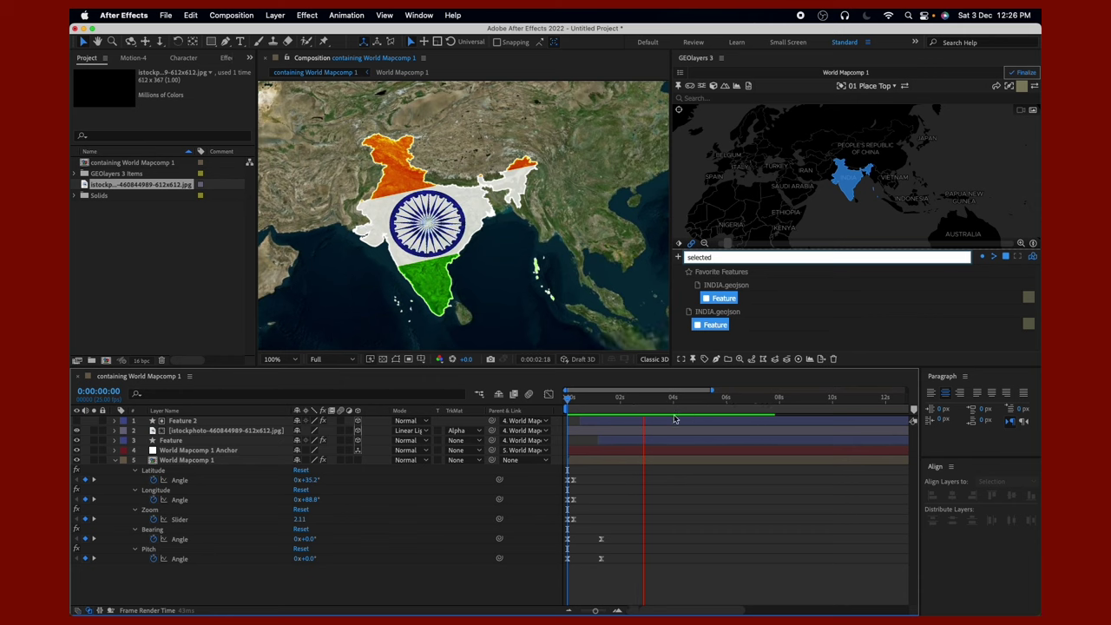
Scrub through the zoom-and-tilt animation, then finalize World Mapcomp 1 in GEOlayers 3.
key(space)
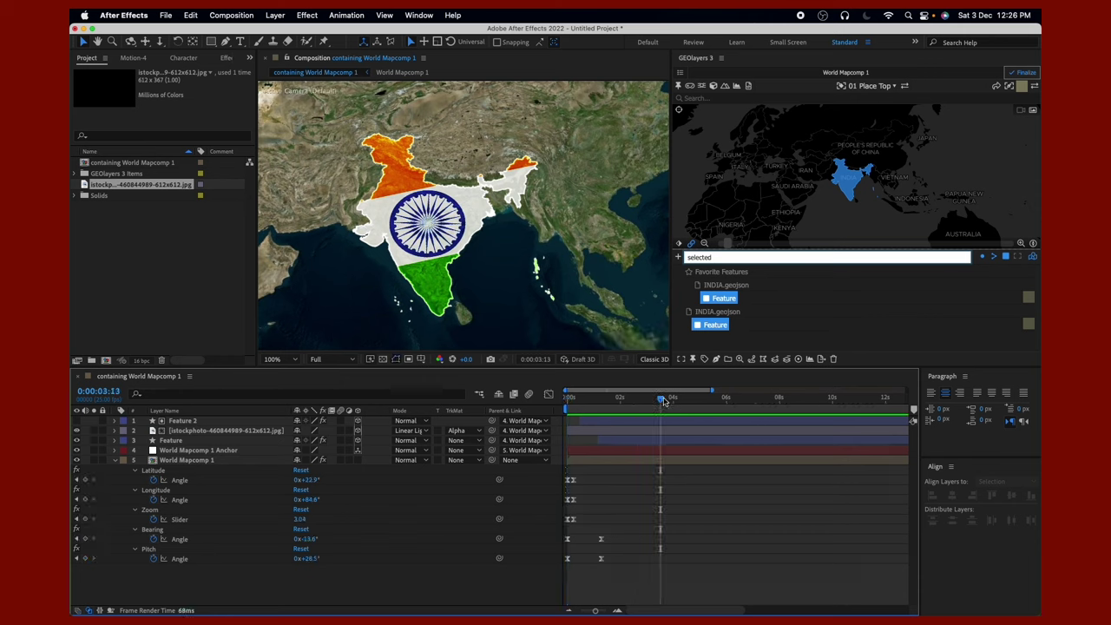
drag(664, 401, 718, 401)
drag(583, 401, 631, 400)
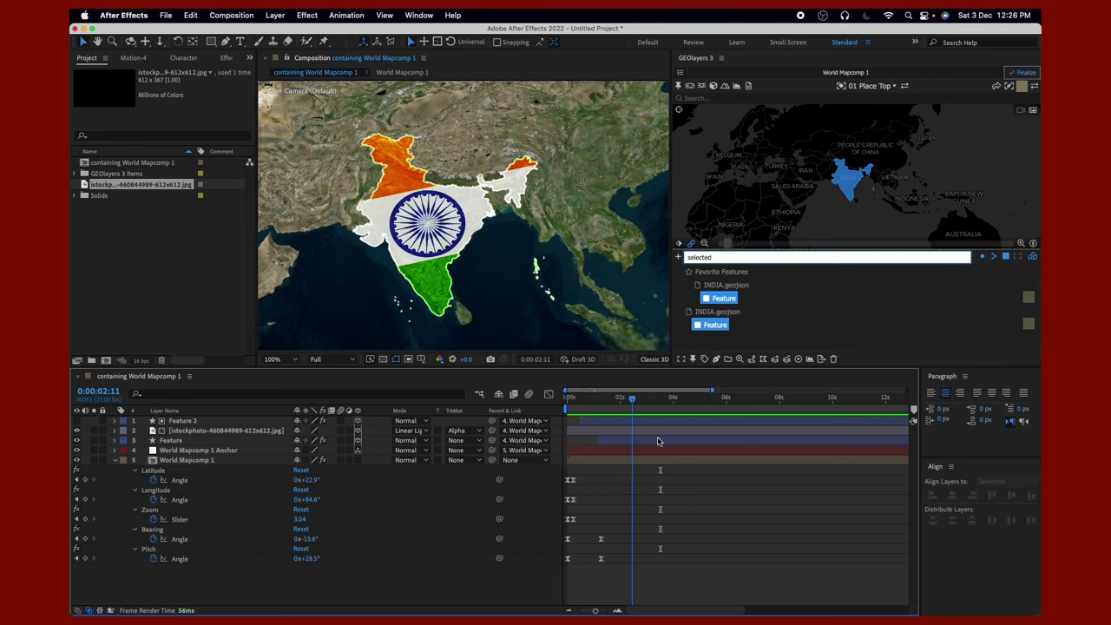
click(1021, 72)
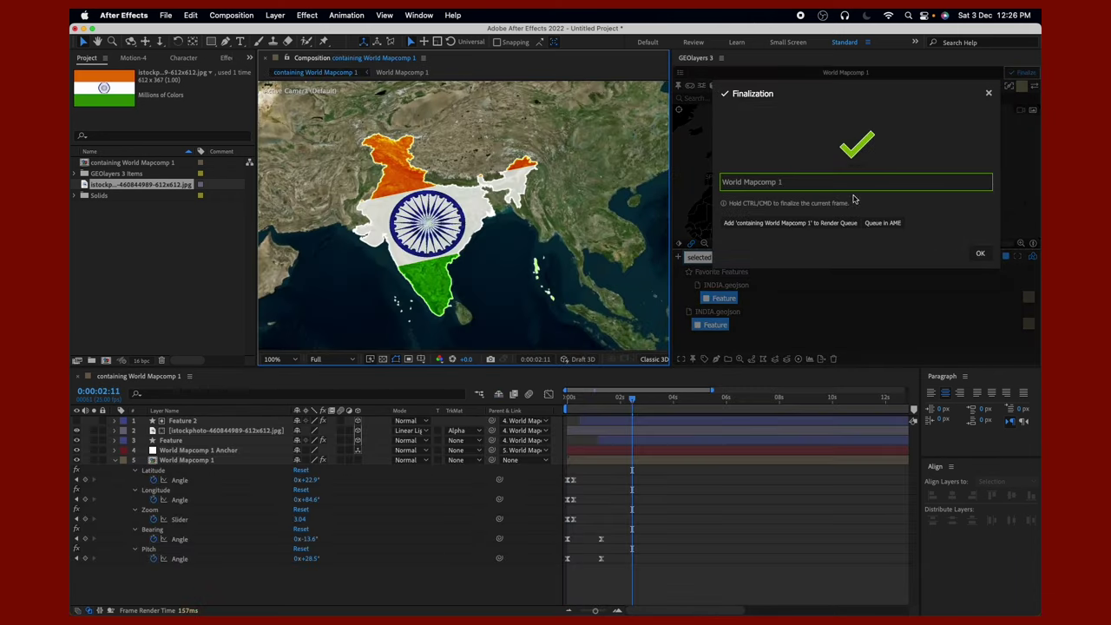
Dismiss the finalization confirmation, collapse the map layer, and open the Composition menu to queue a render.
click(978, 252)
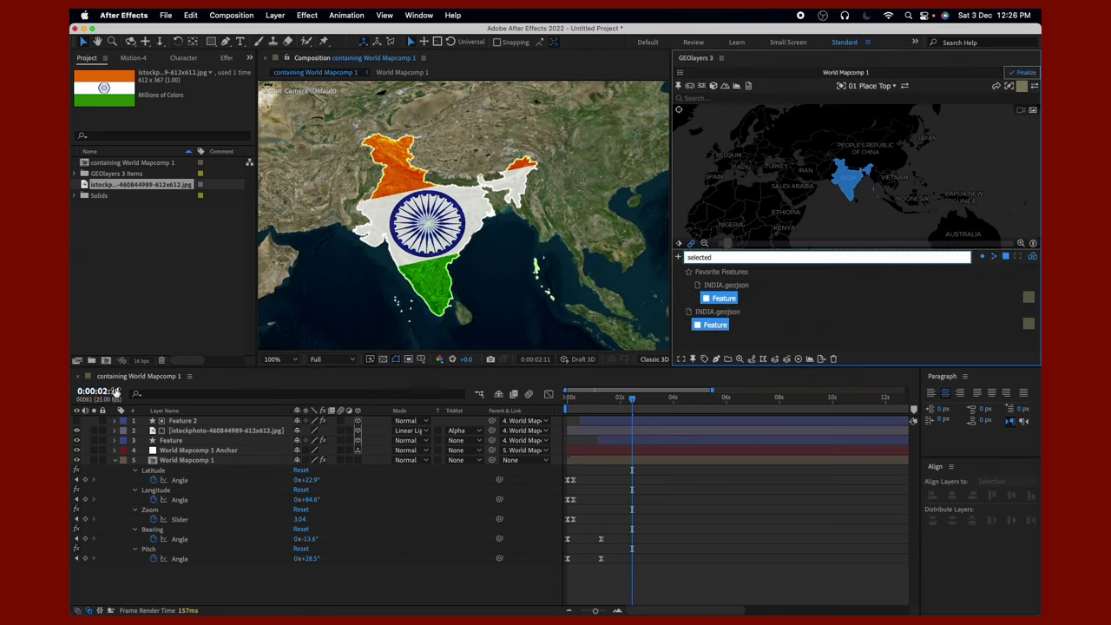
click(111, 461)
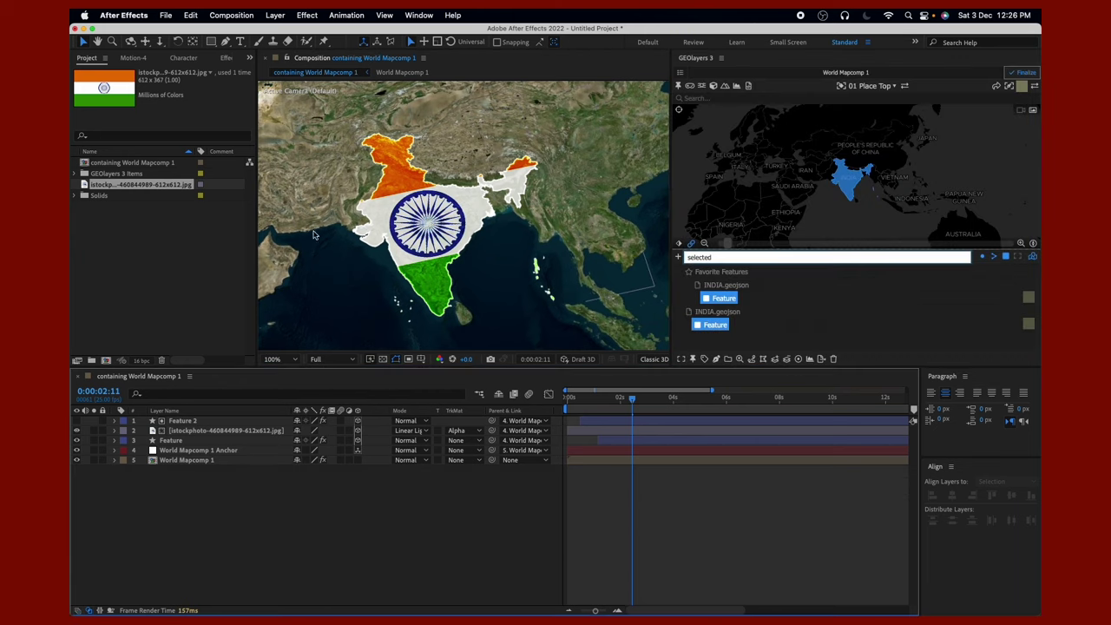
click(222, 16)
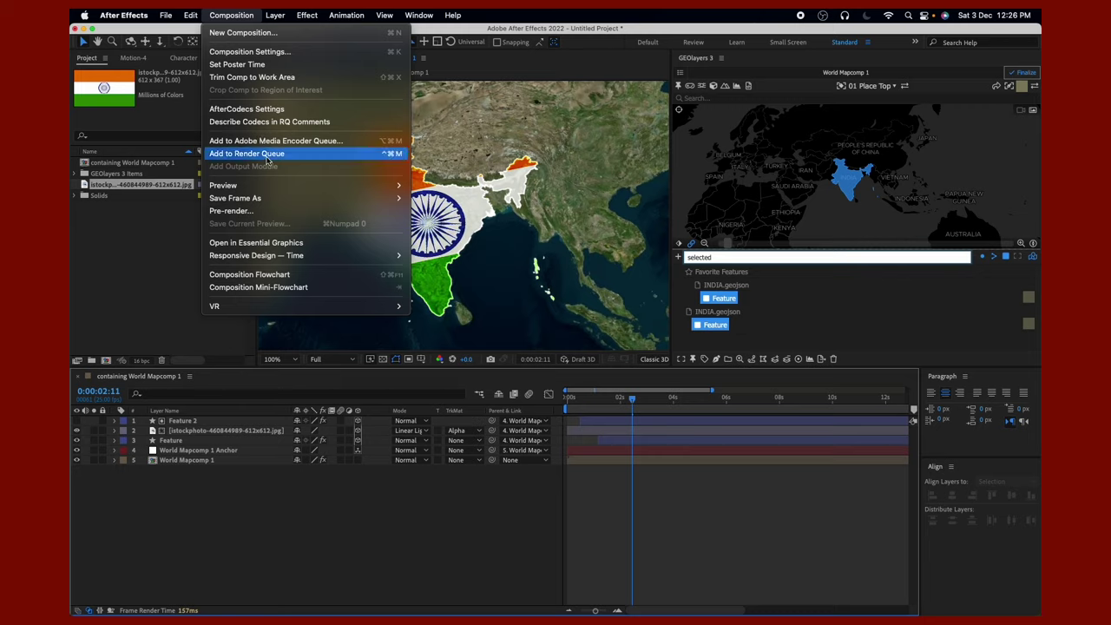